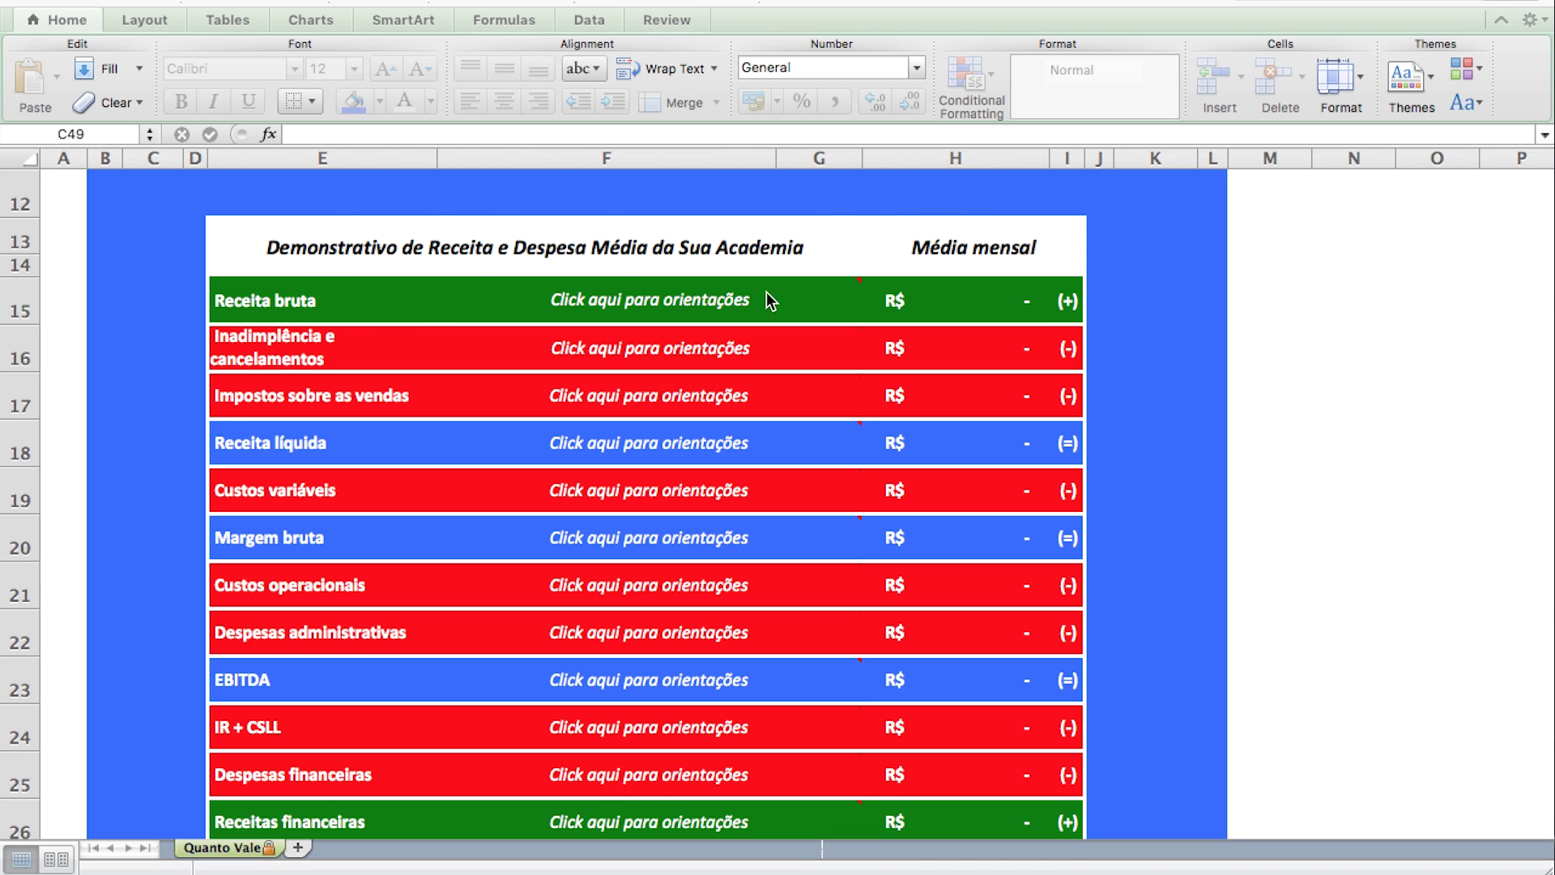
# Step: Review the income statement rows and the guidance notes for Inadimplência e cancelamentos, Receita líquida and Custos operacionais
pyautogui.scroll(-10, 746, 298)
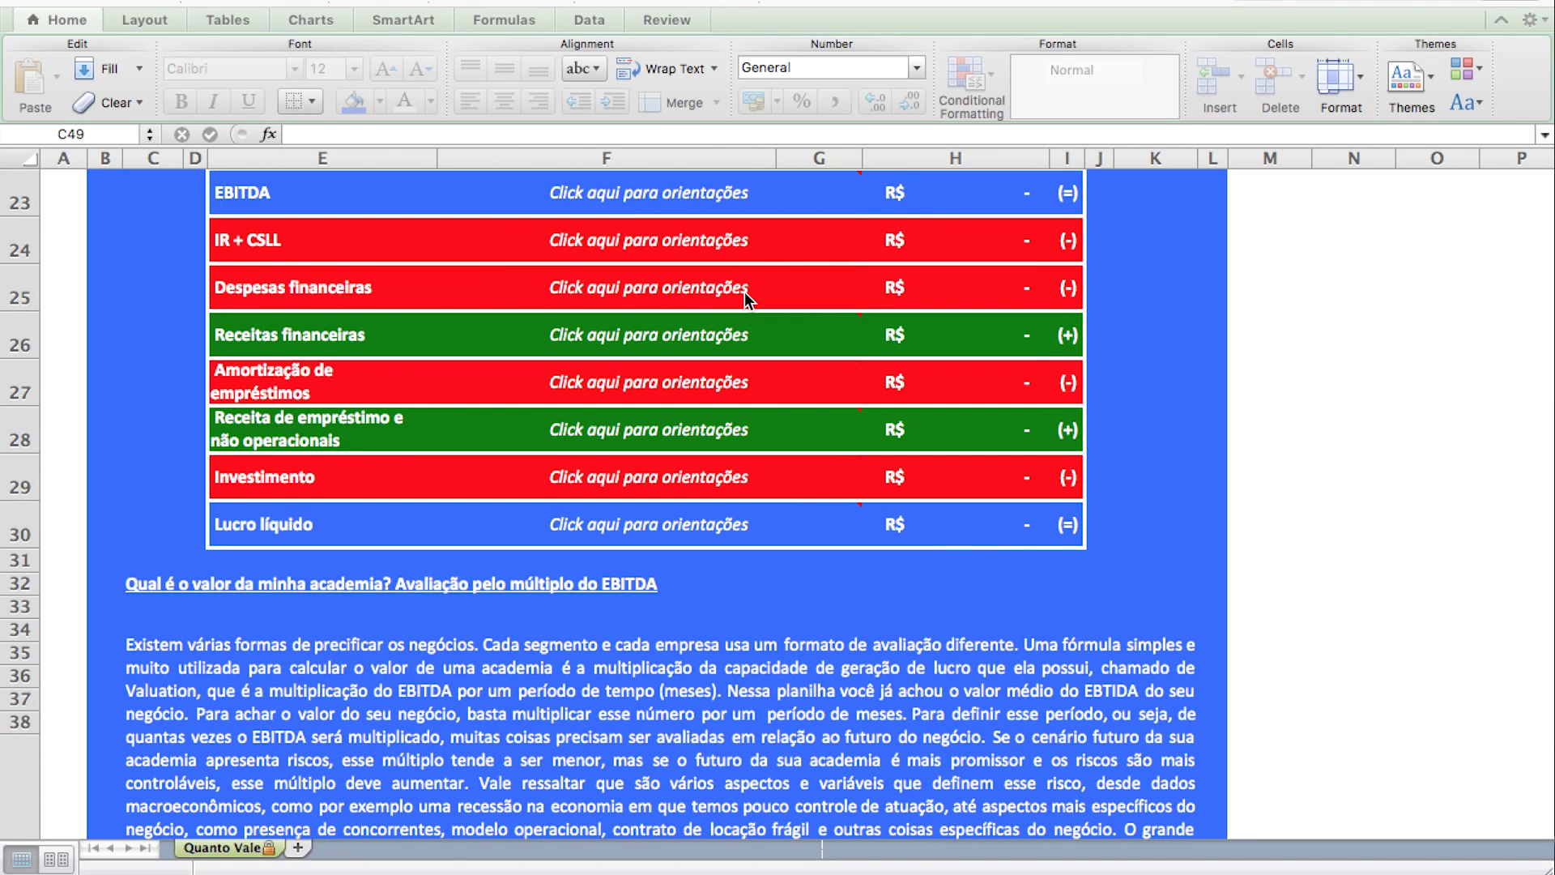
pyautogui.scroll(8, 745, 293)
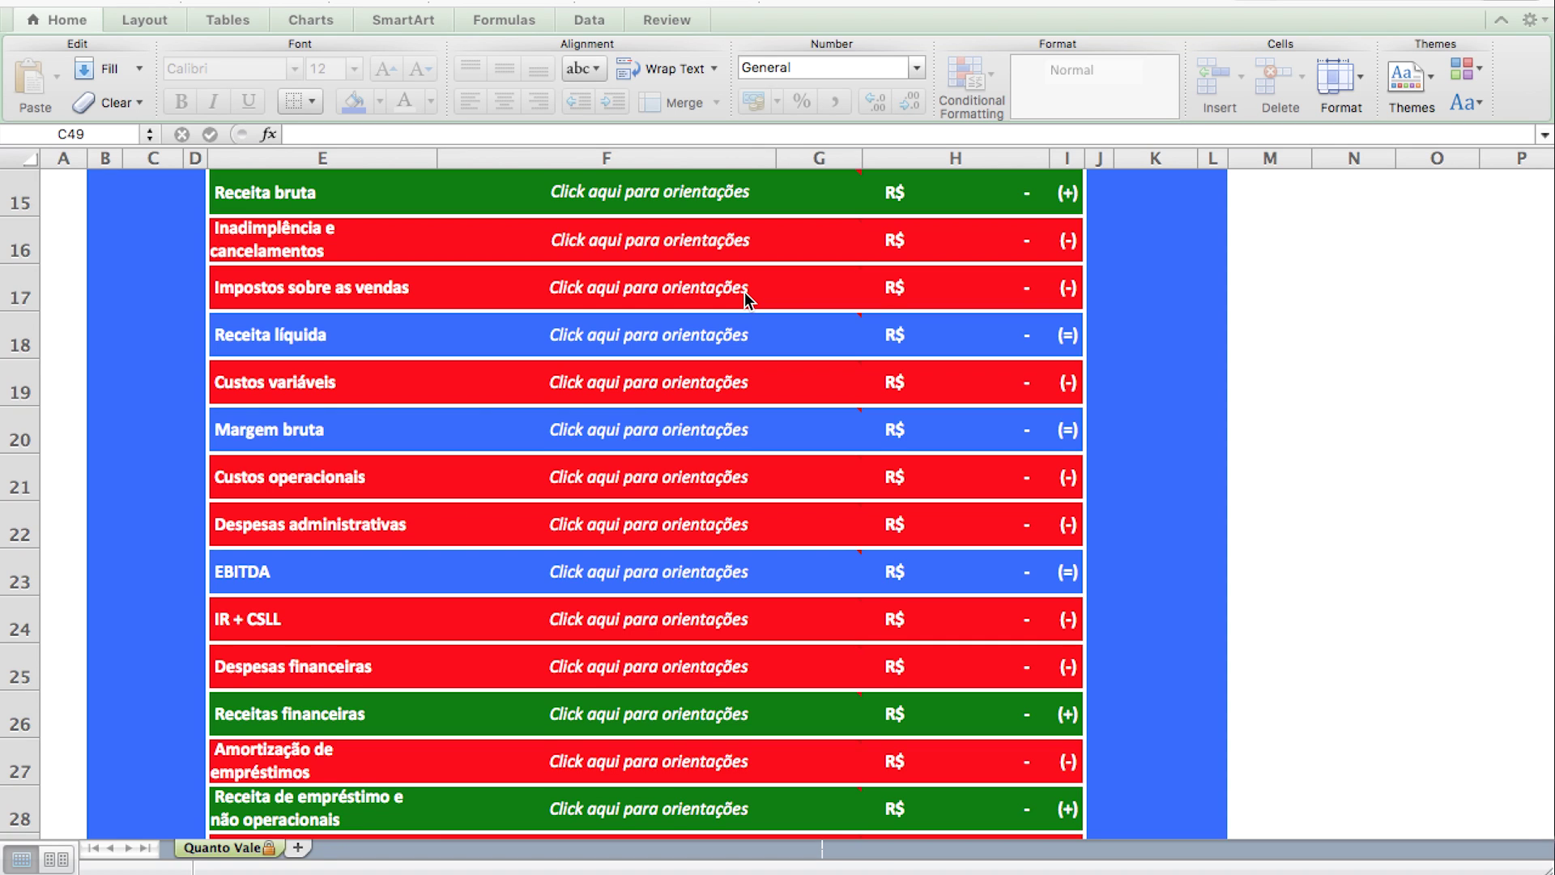
pyautogui.scroll(2, 745, 289)
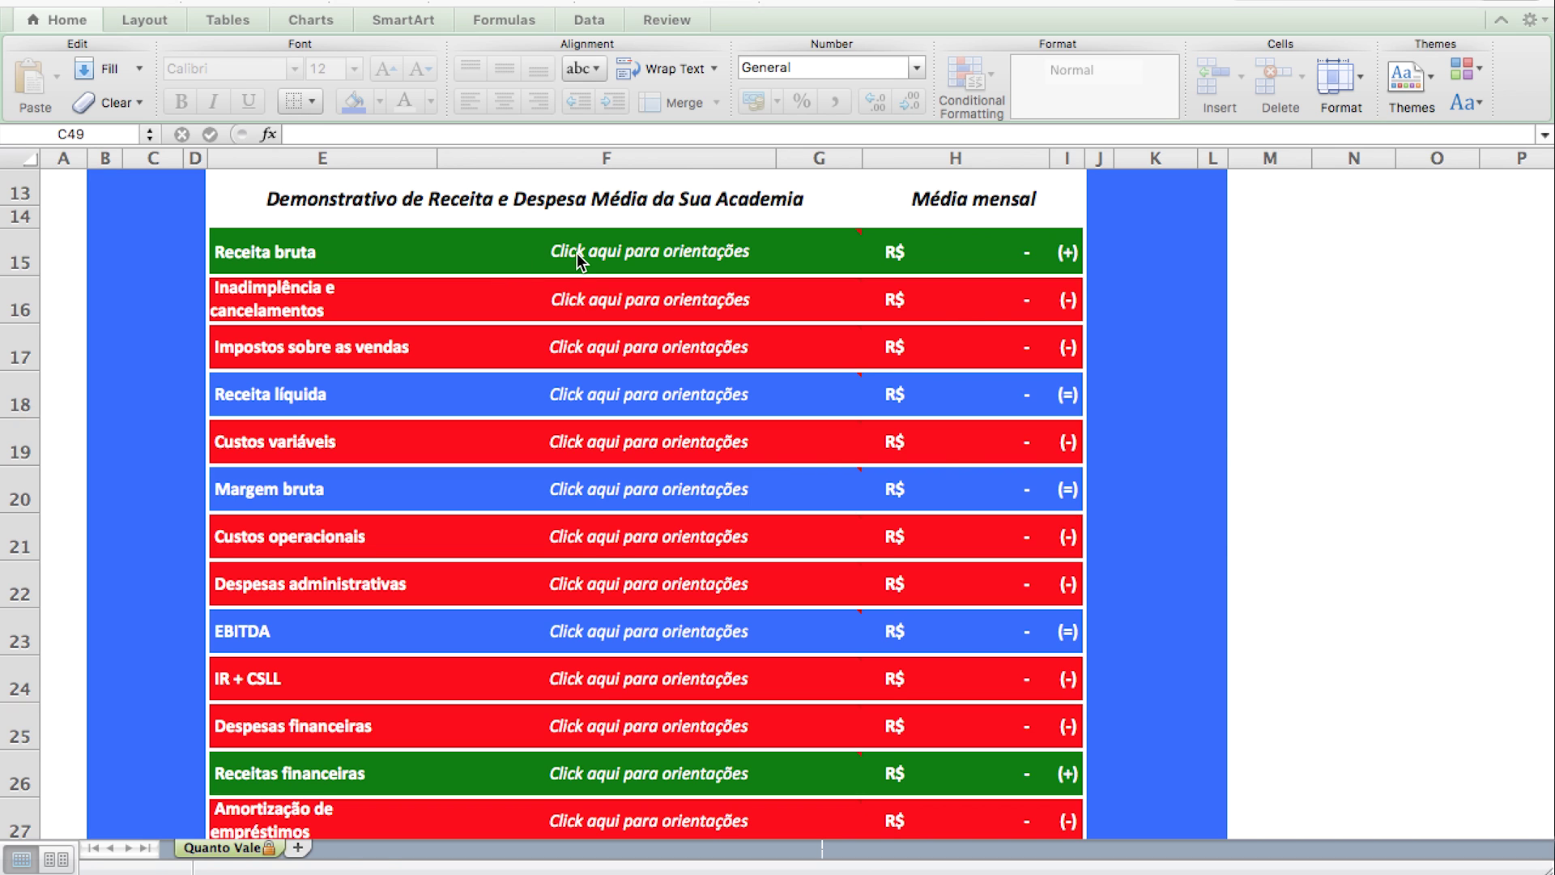
pyautogui.moveTo(576, 252)
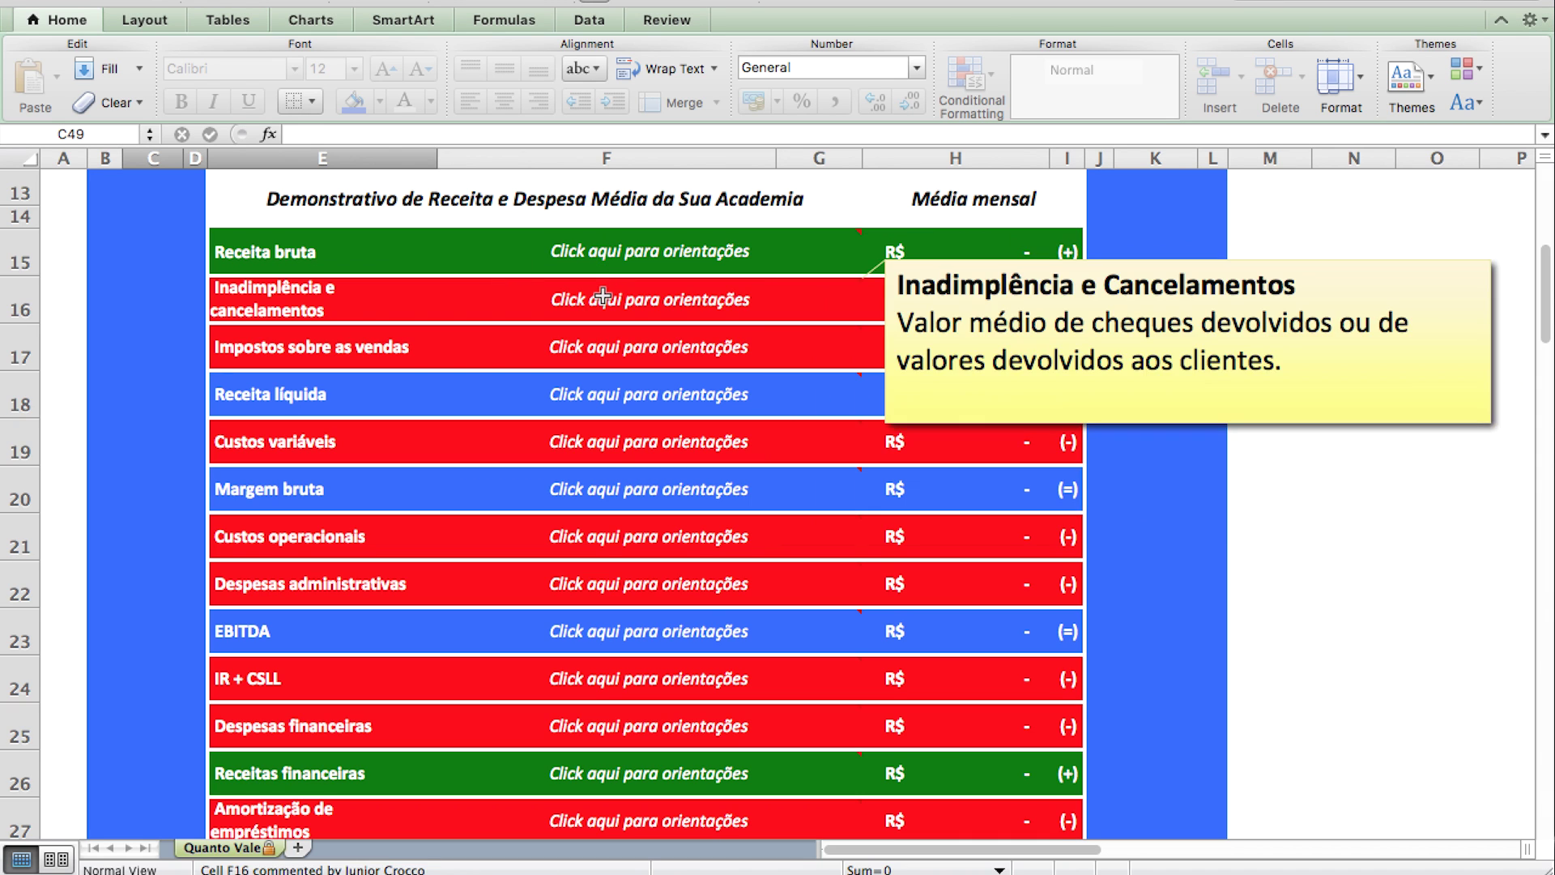
pyautogui.moveTo(611, 290)
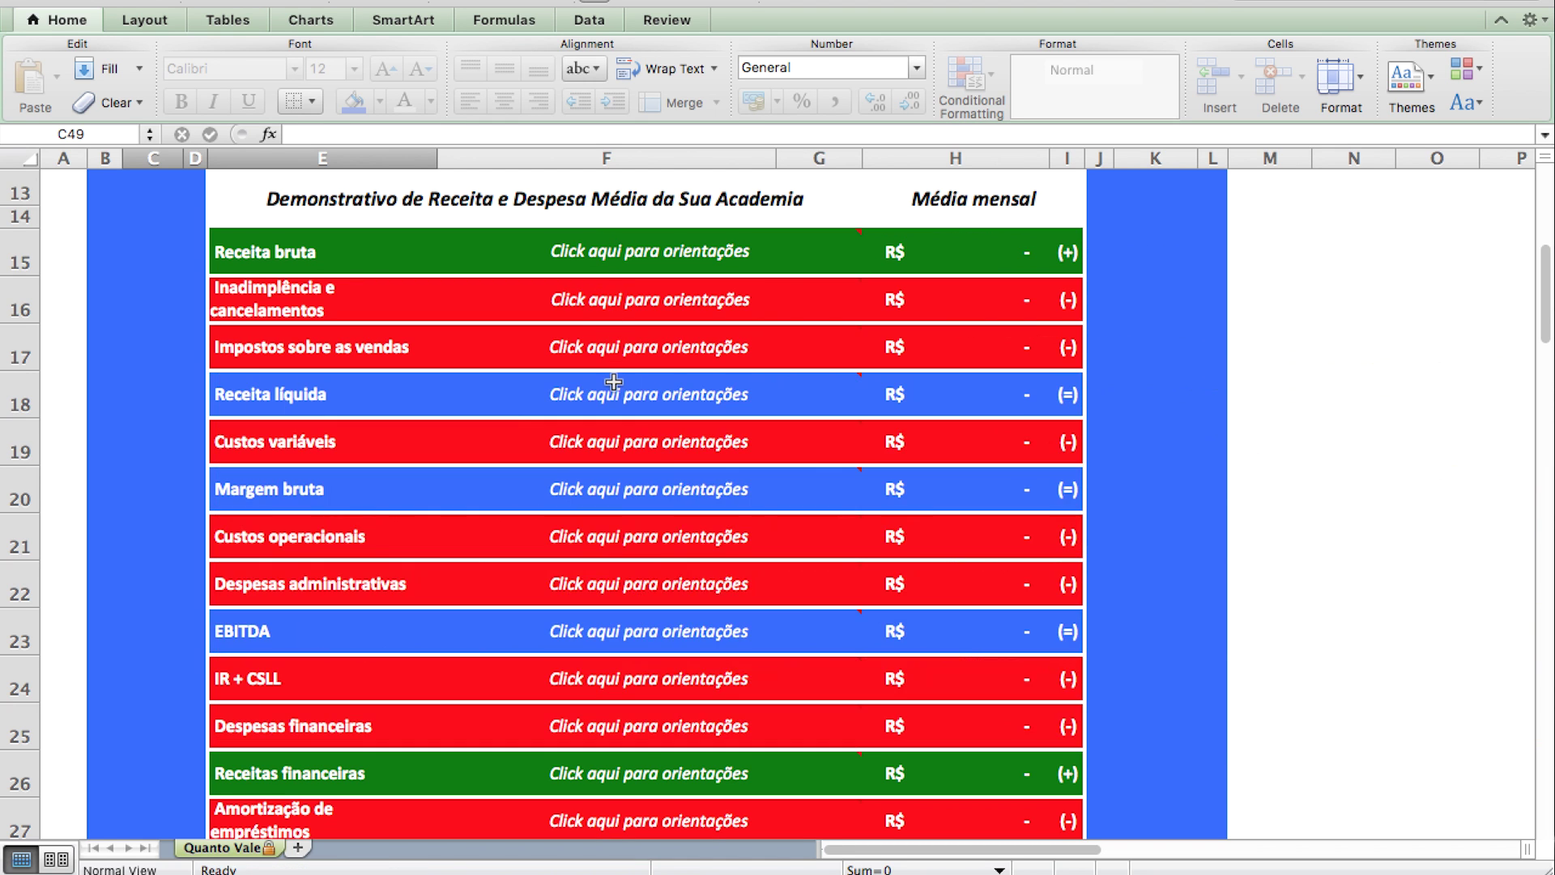
pyautogui.moveTo(614, 385)
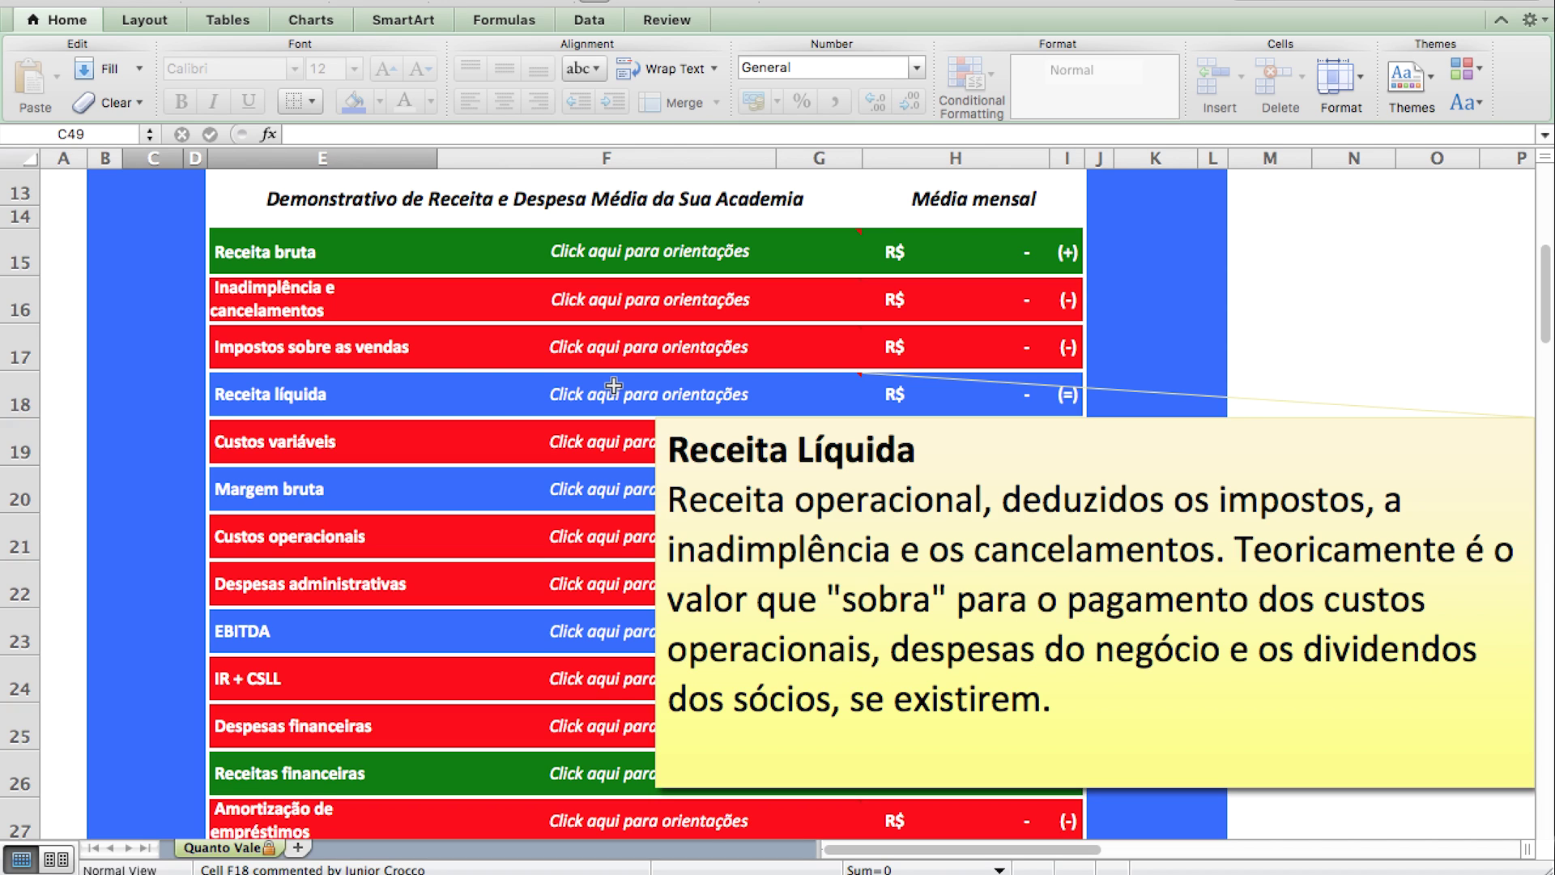
pyautogui.moveTo(610, 443)
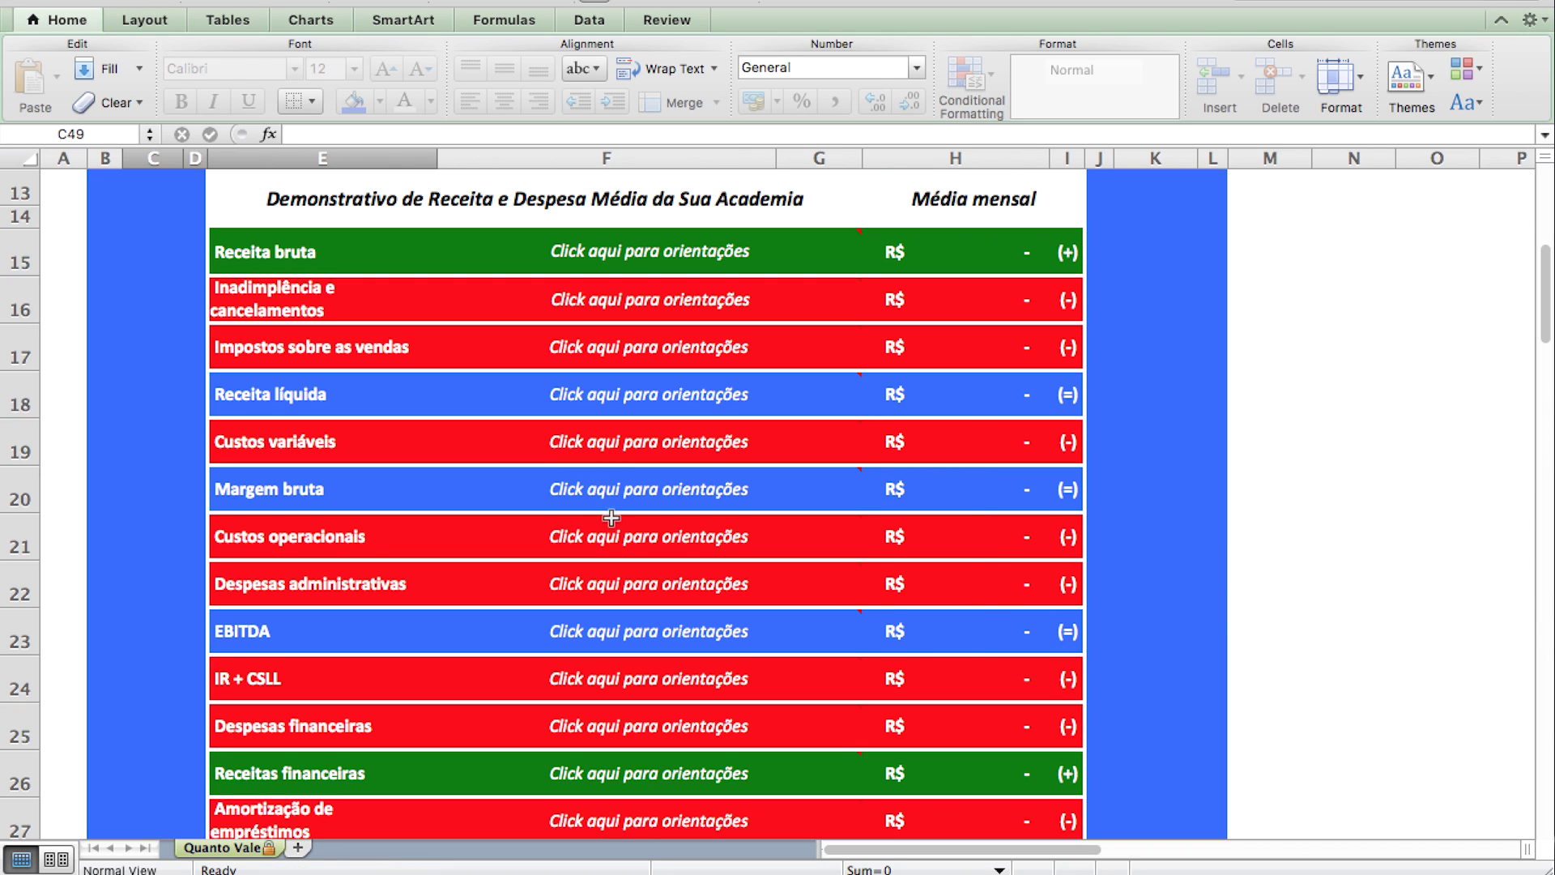
pyautogui.moveTo(615, 538)
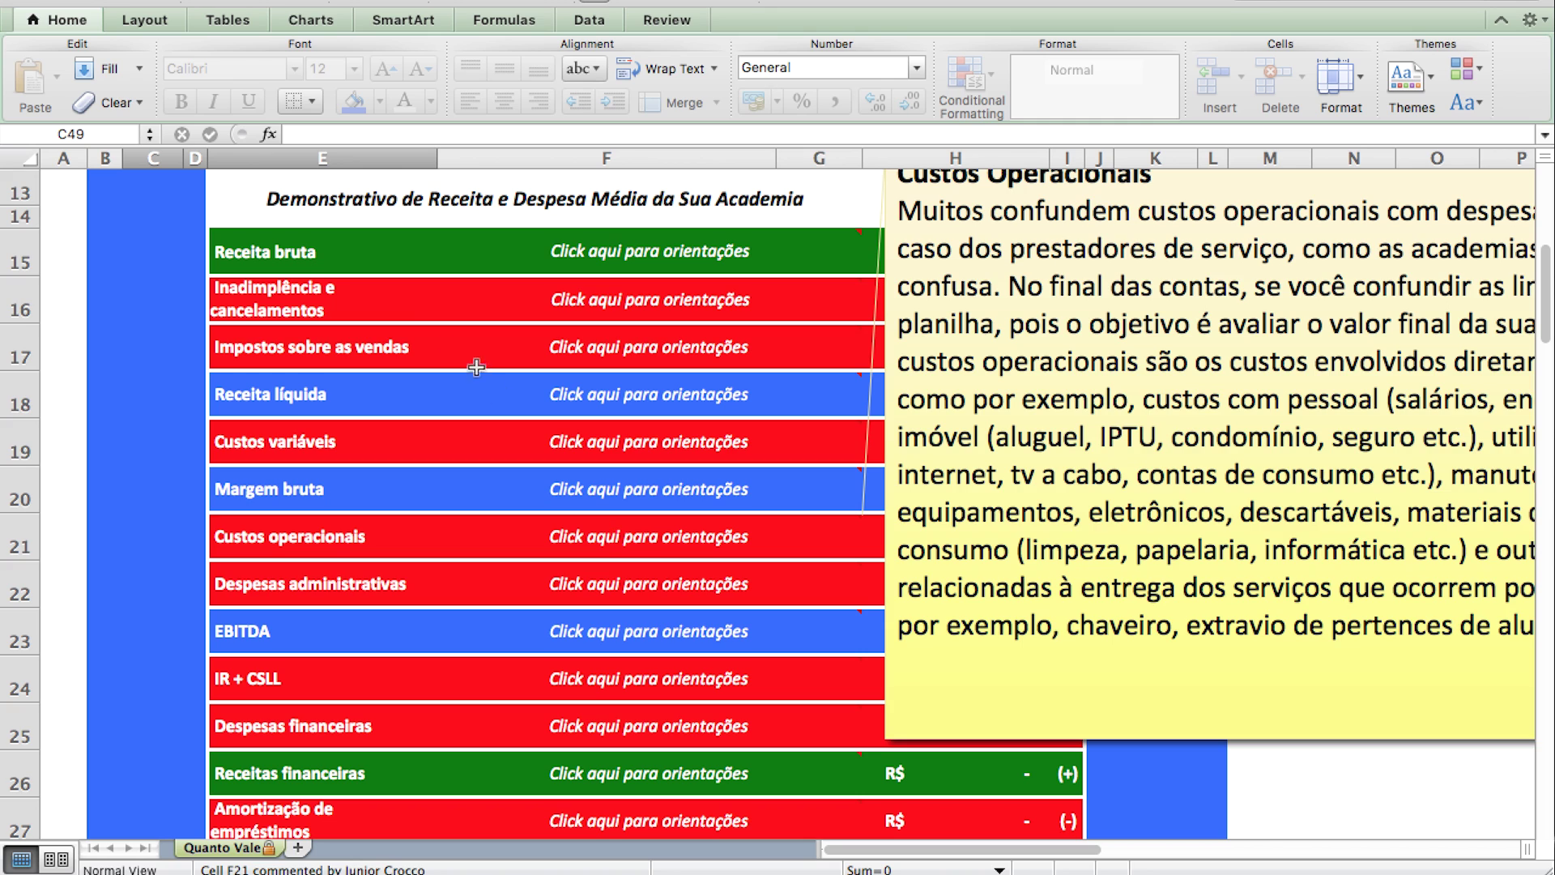
# Step: Enter 65.000 as the monthly average for Receita bruta after consulting its guidance note
pyautogui.moveTo(669, 252)
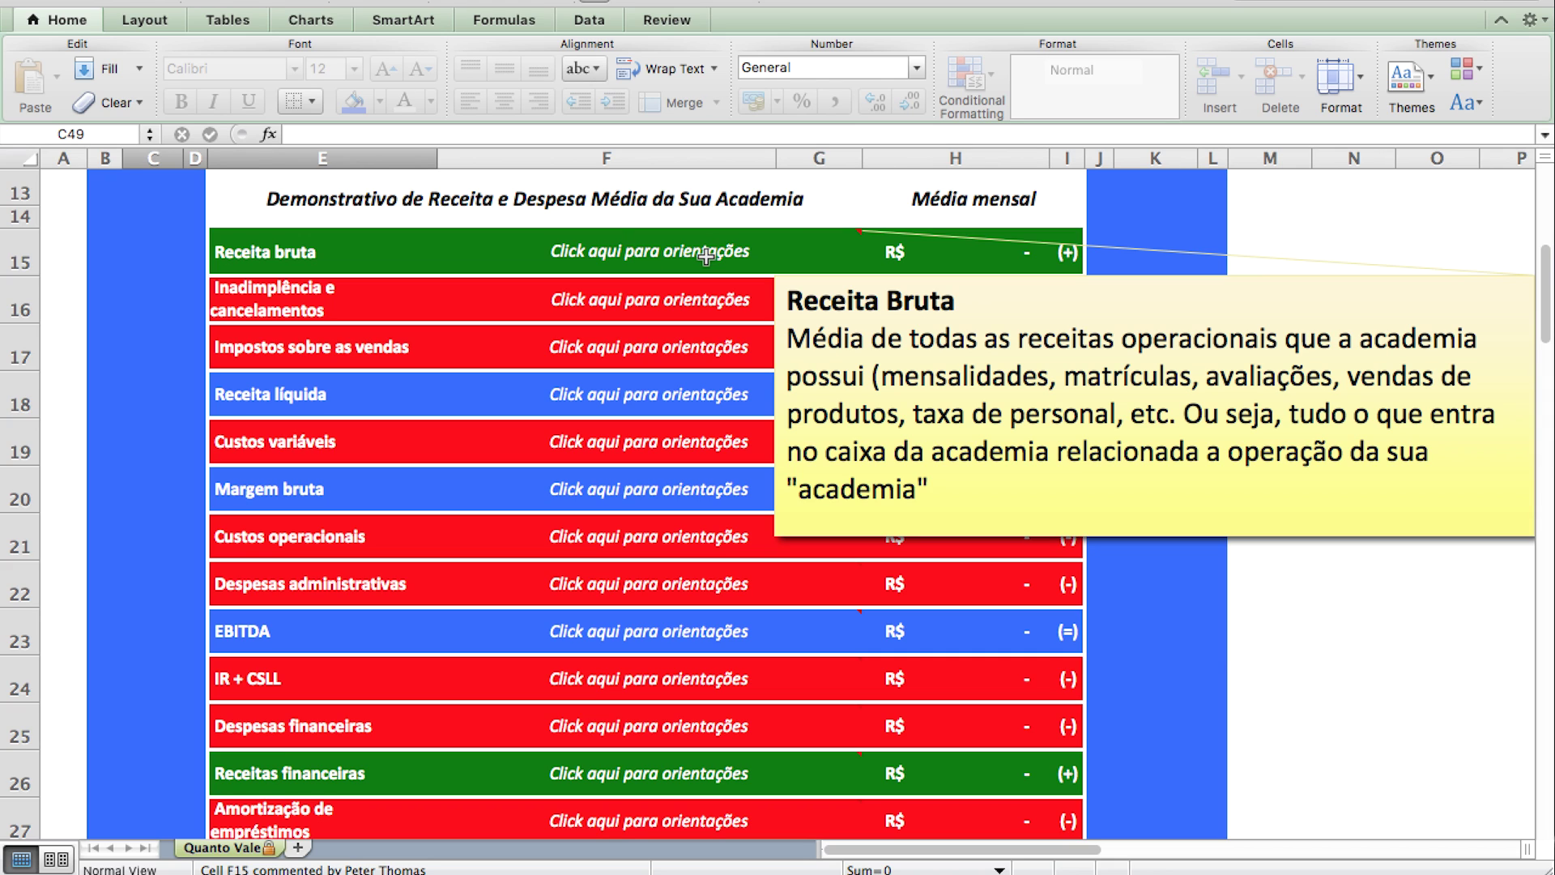
pyautogui.click(930, 245)
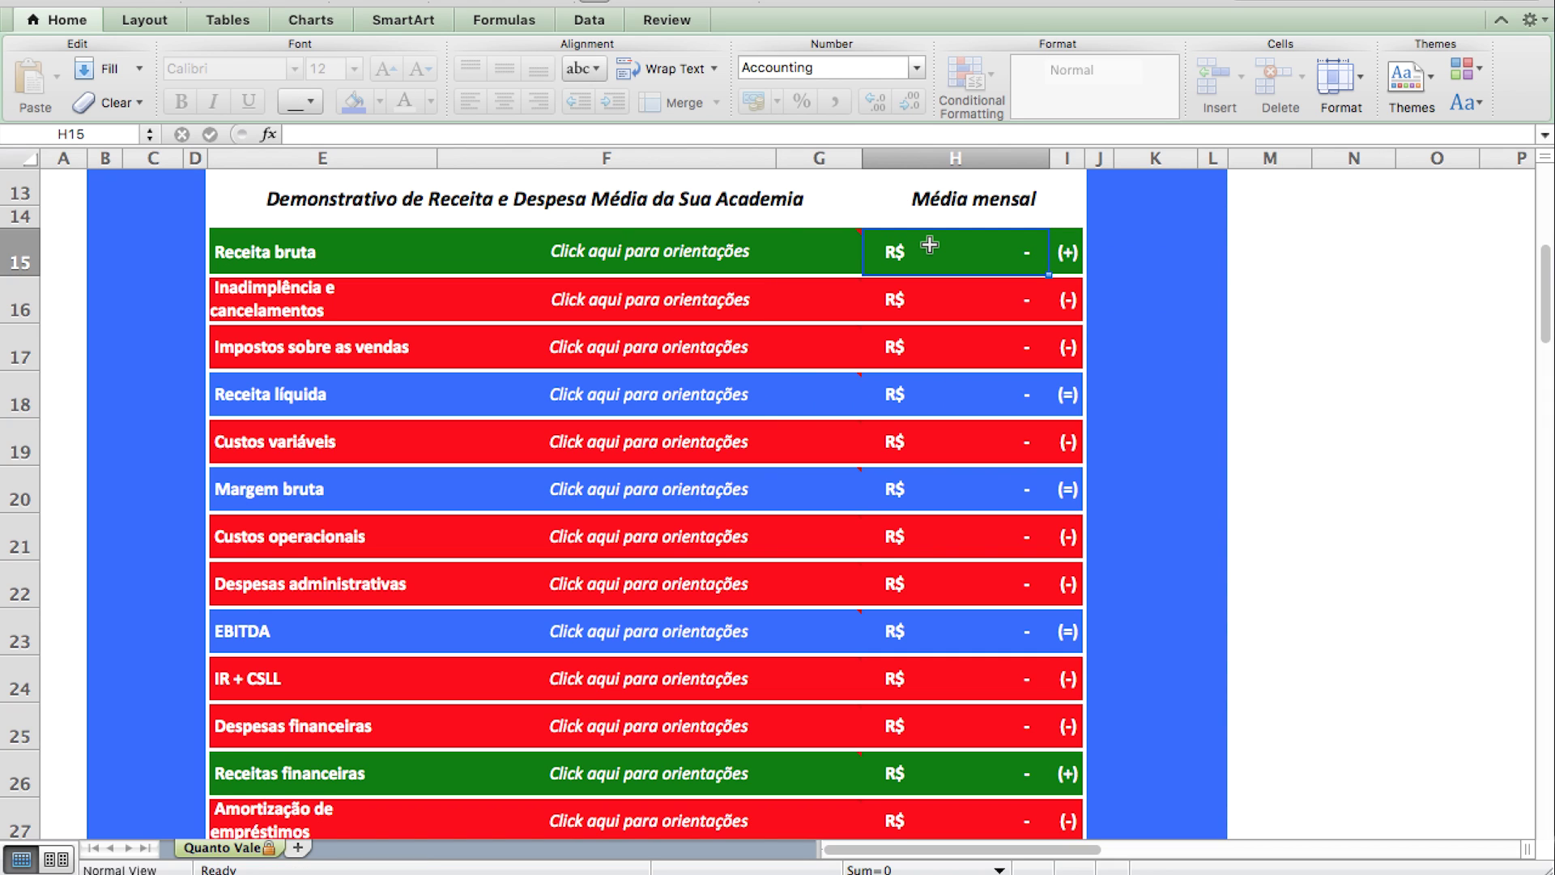
pyautogui.write('65.')
pyautogui.write('000')
pyautogui.press('Return')
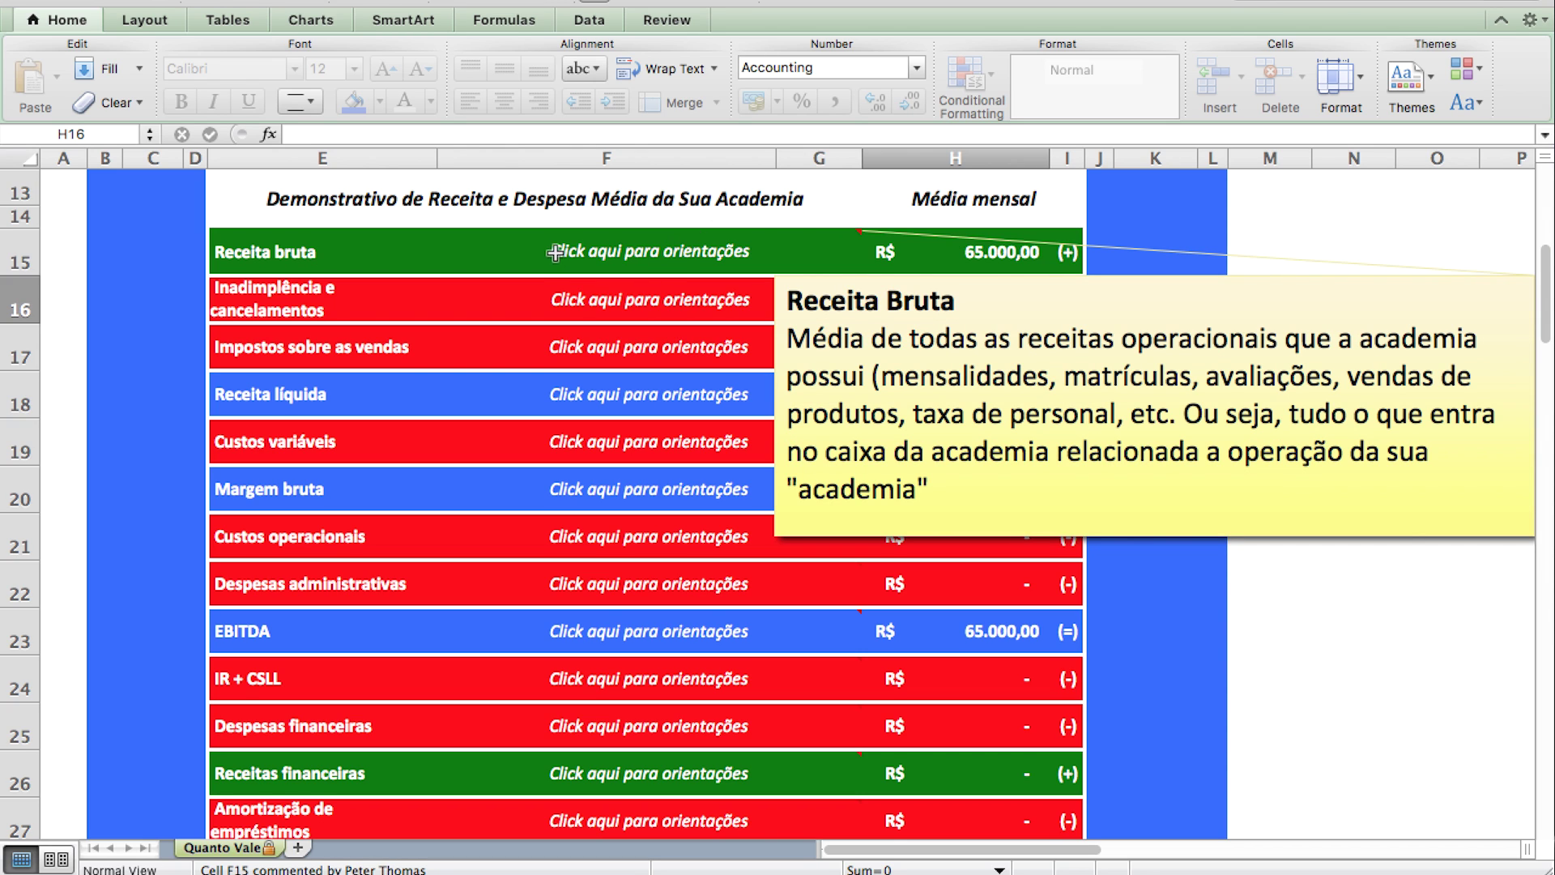
# Step: Enter 2500 as the monthly average for Inadimplência e cancelamentos
pyautogui.moveTo(589, 710)
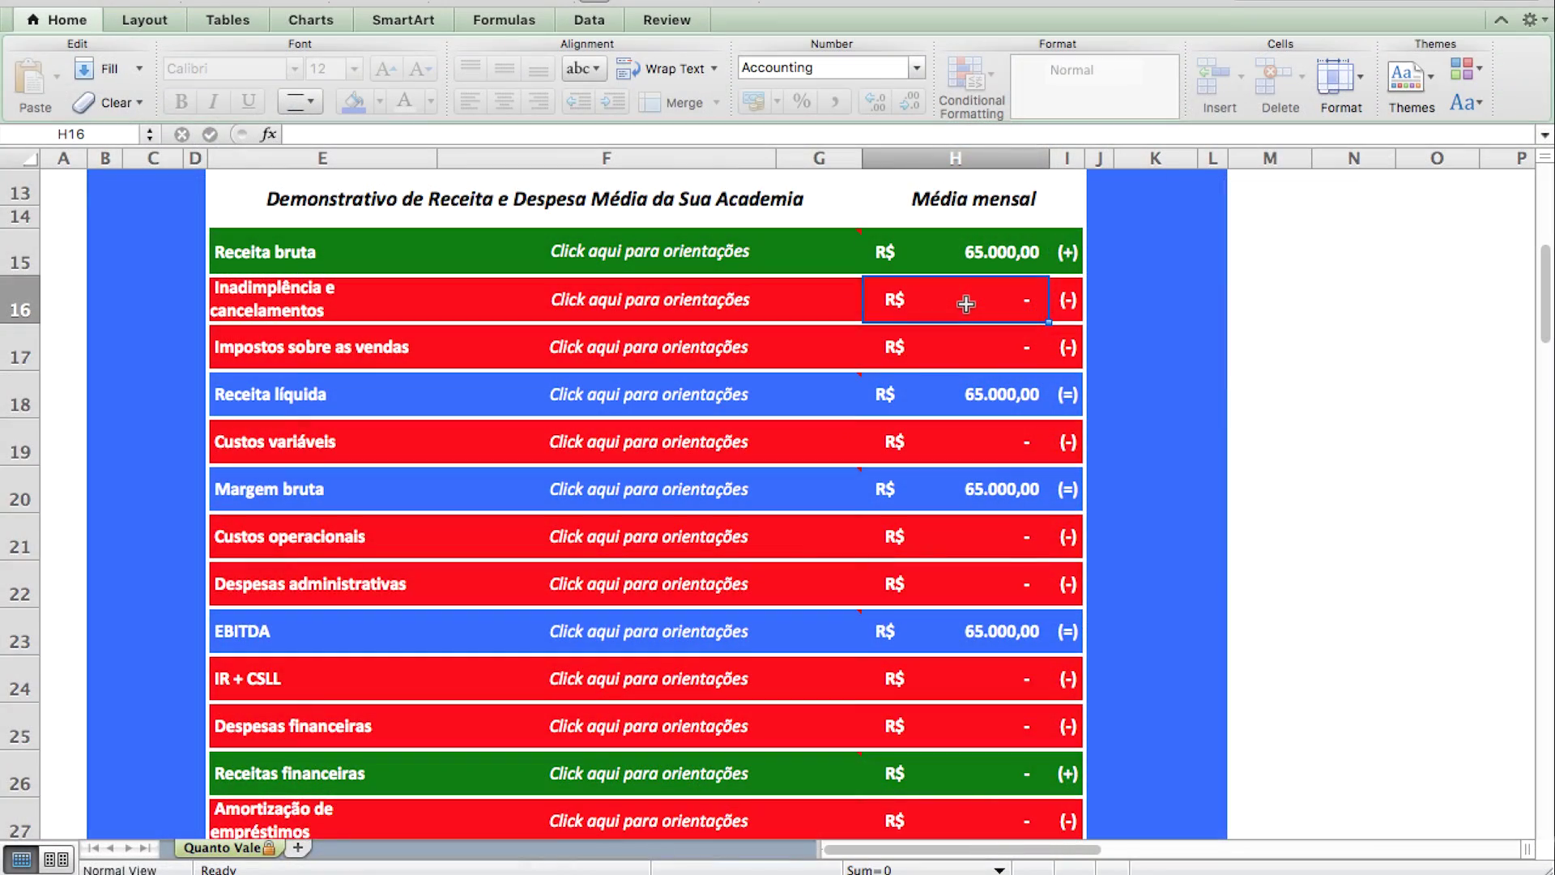
pyautogui.write('2500')
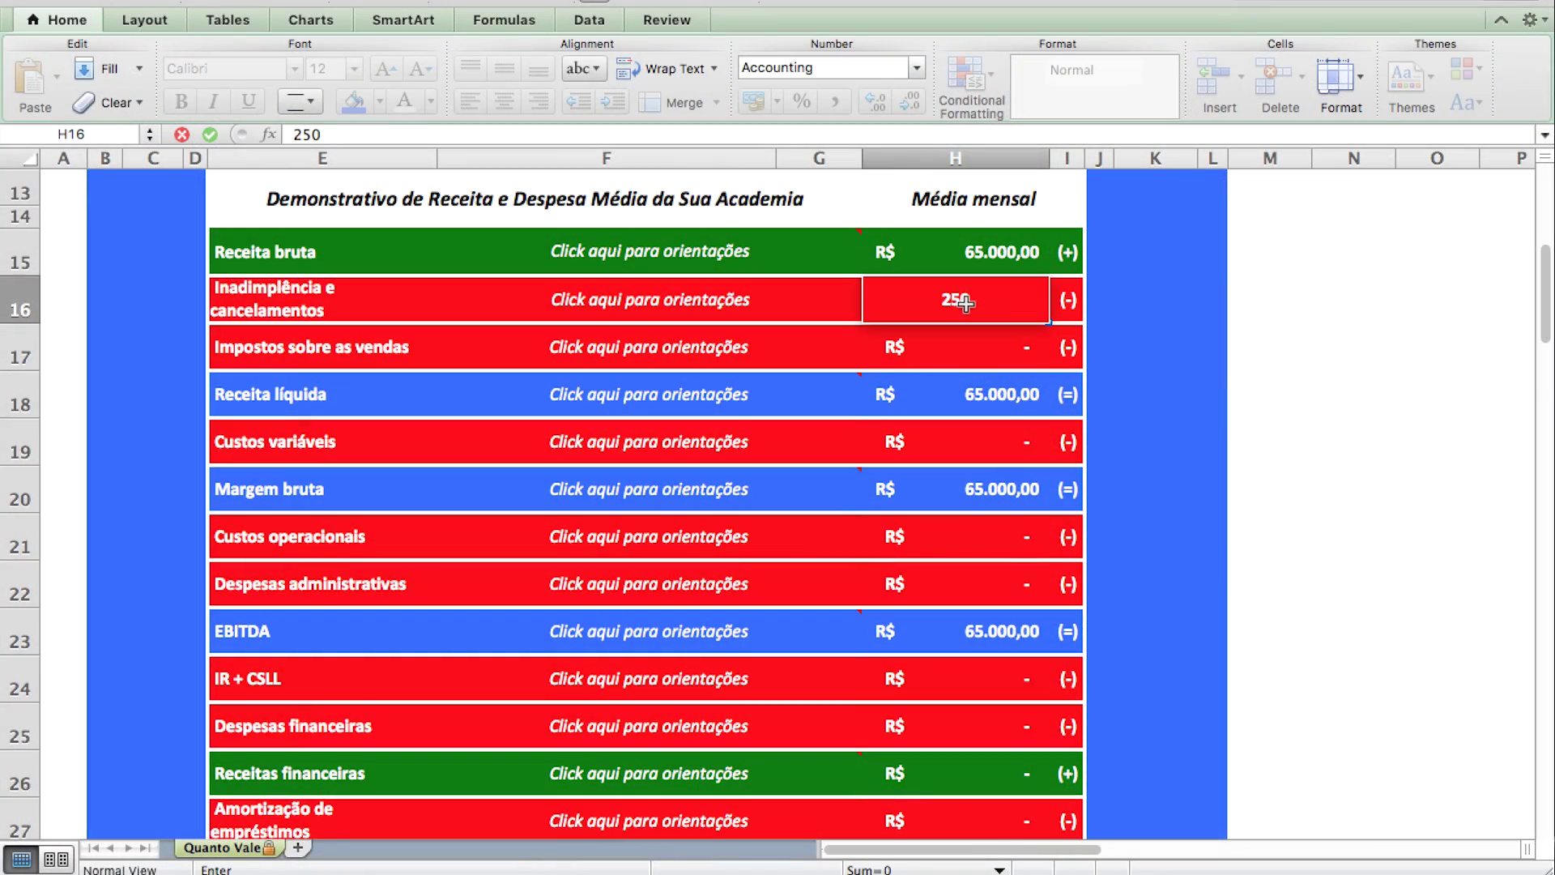
pyautogui.press('Return')
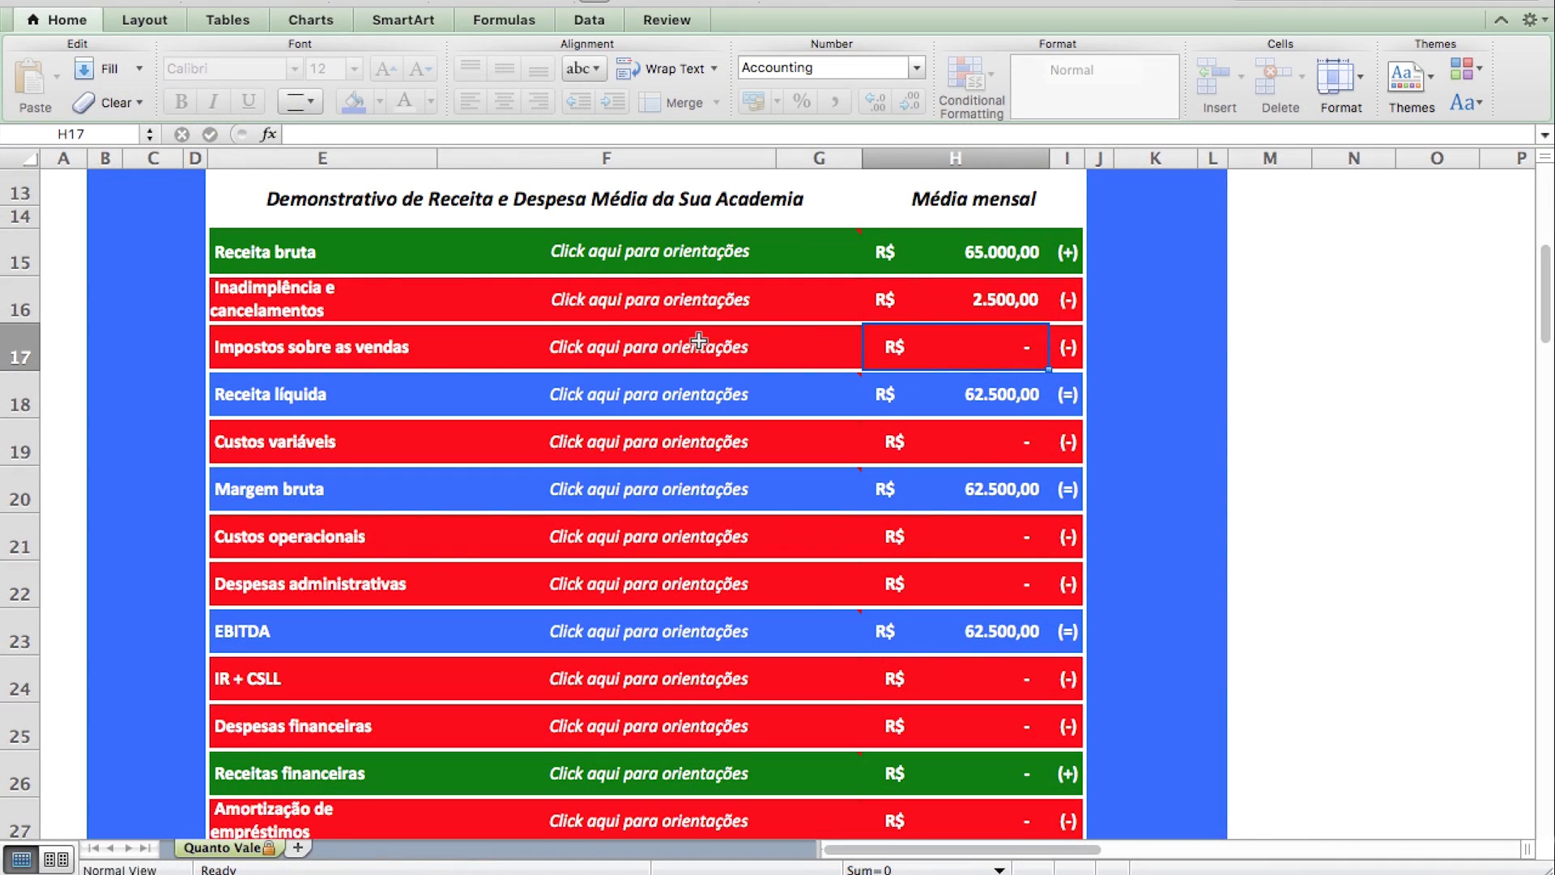
# Step: Review the guidance note and the monthly amount for Impostos sobre as vendas
pyautogui.moveTo(698, 340)
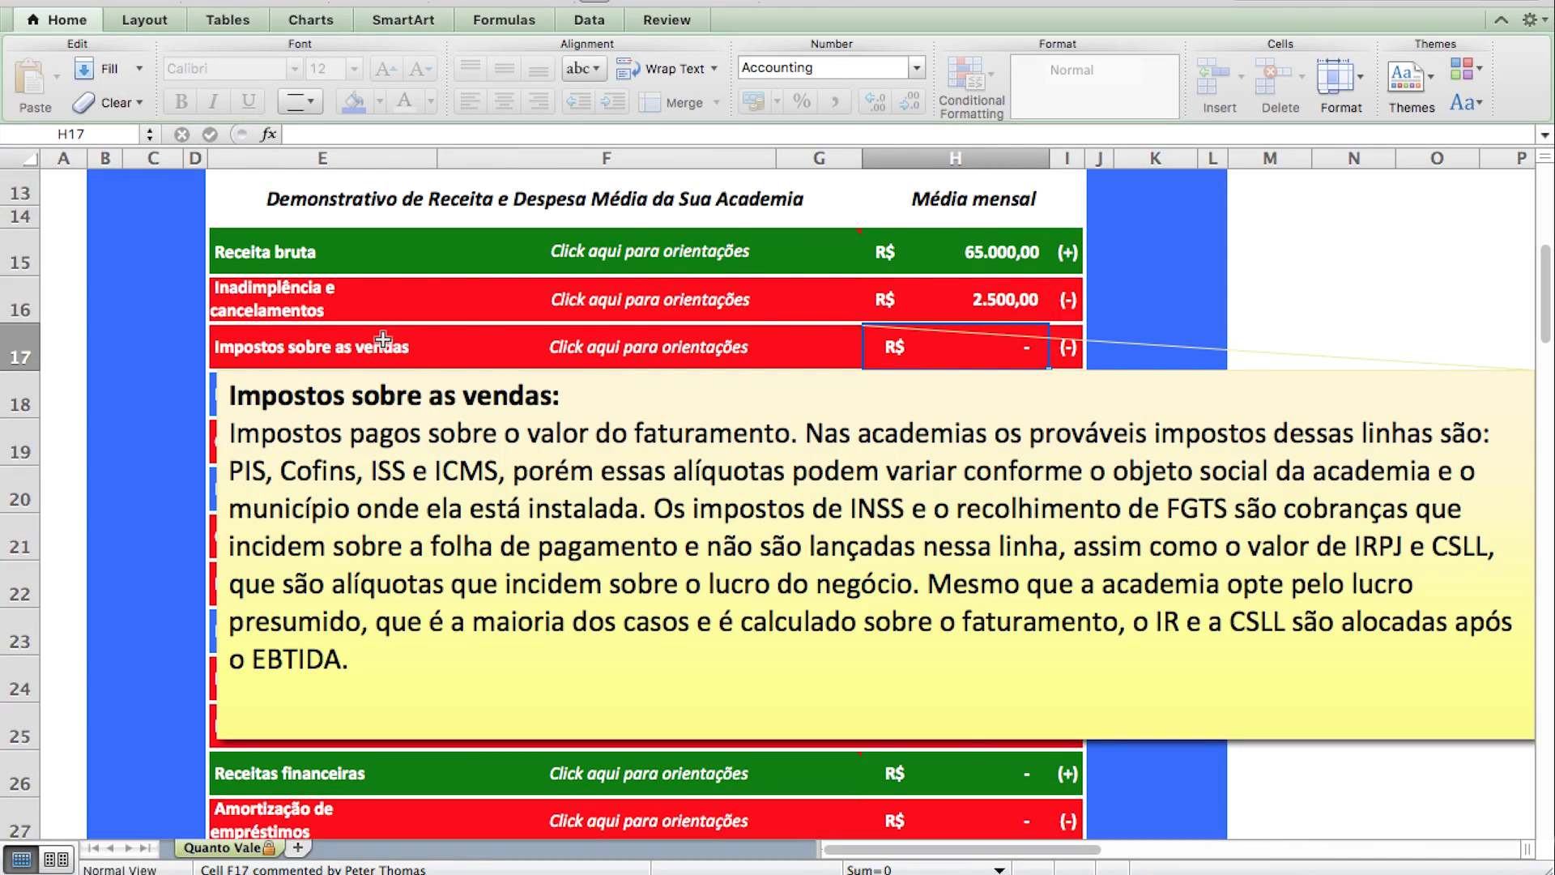
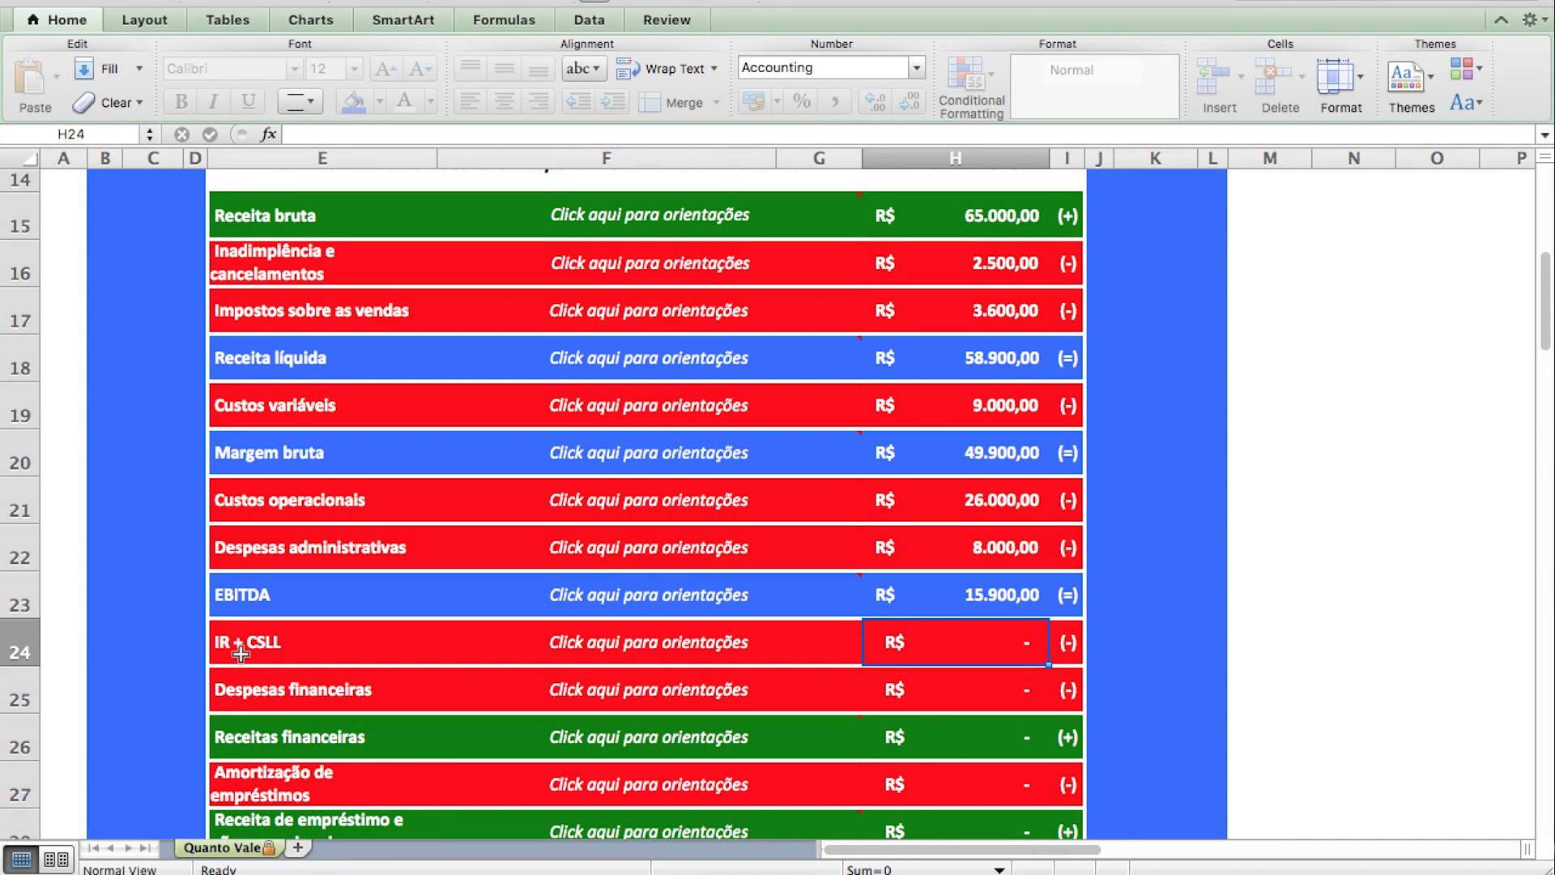
pyautogui.hscroll(2, 312, 688)
pyautogui.scroll(5, 484, 592)
pyautogui.moveTo(598, 585)
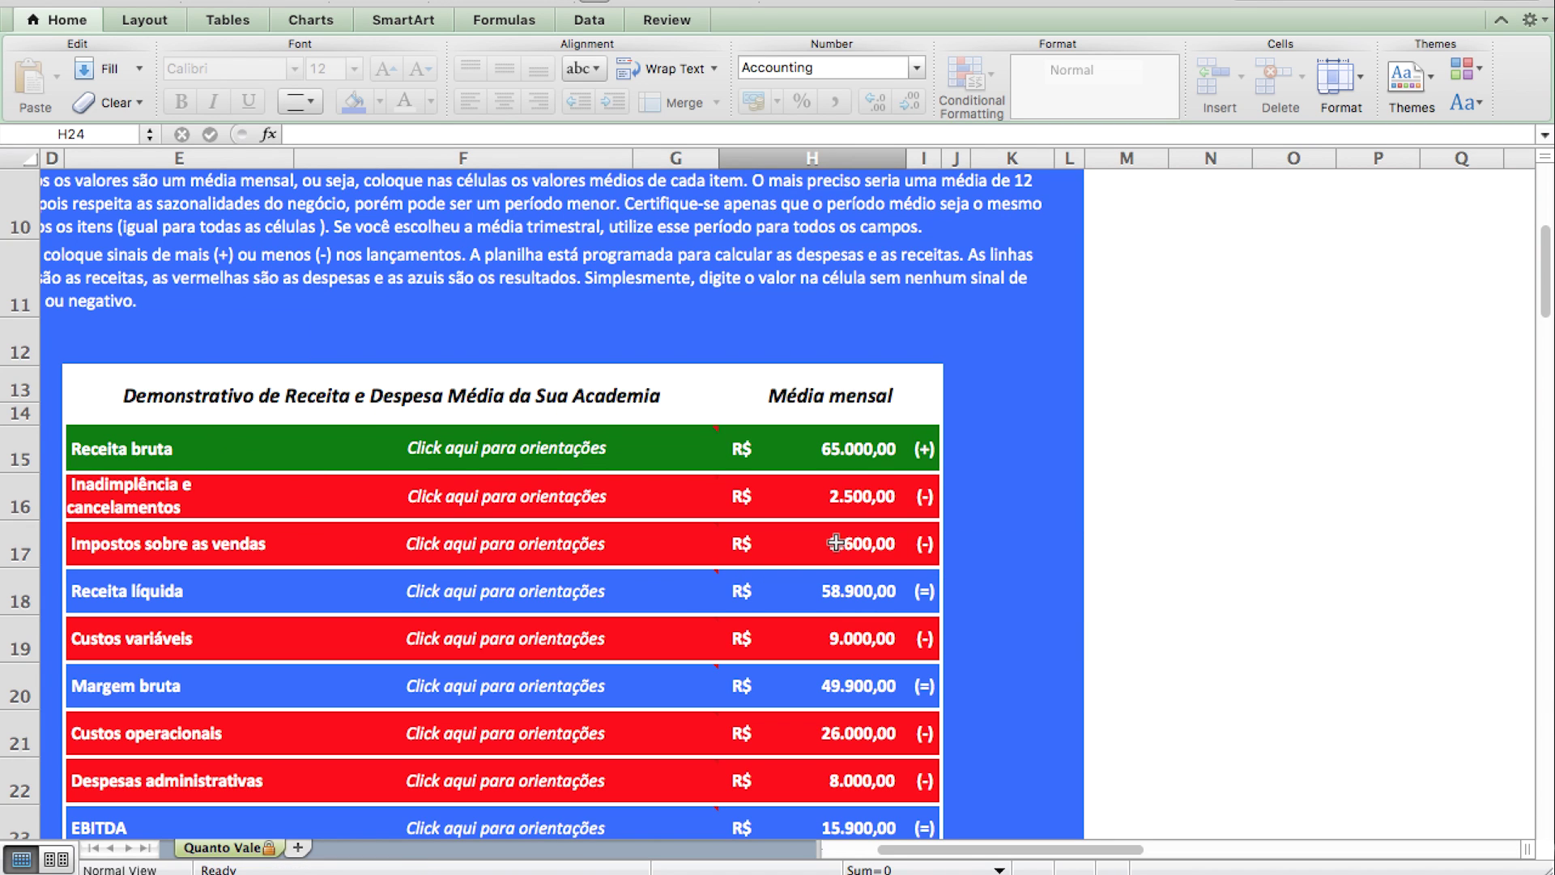
pyautogui.click(835, 542)
pyautogui.scroll(-5, 806, 551)
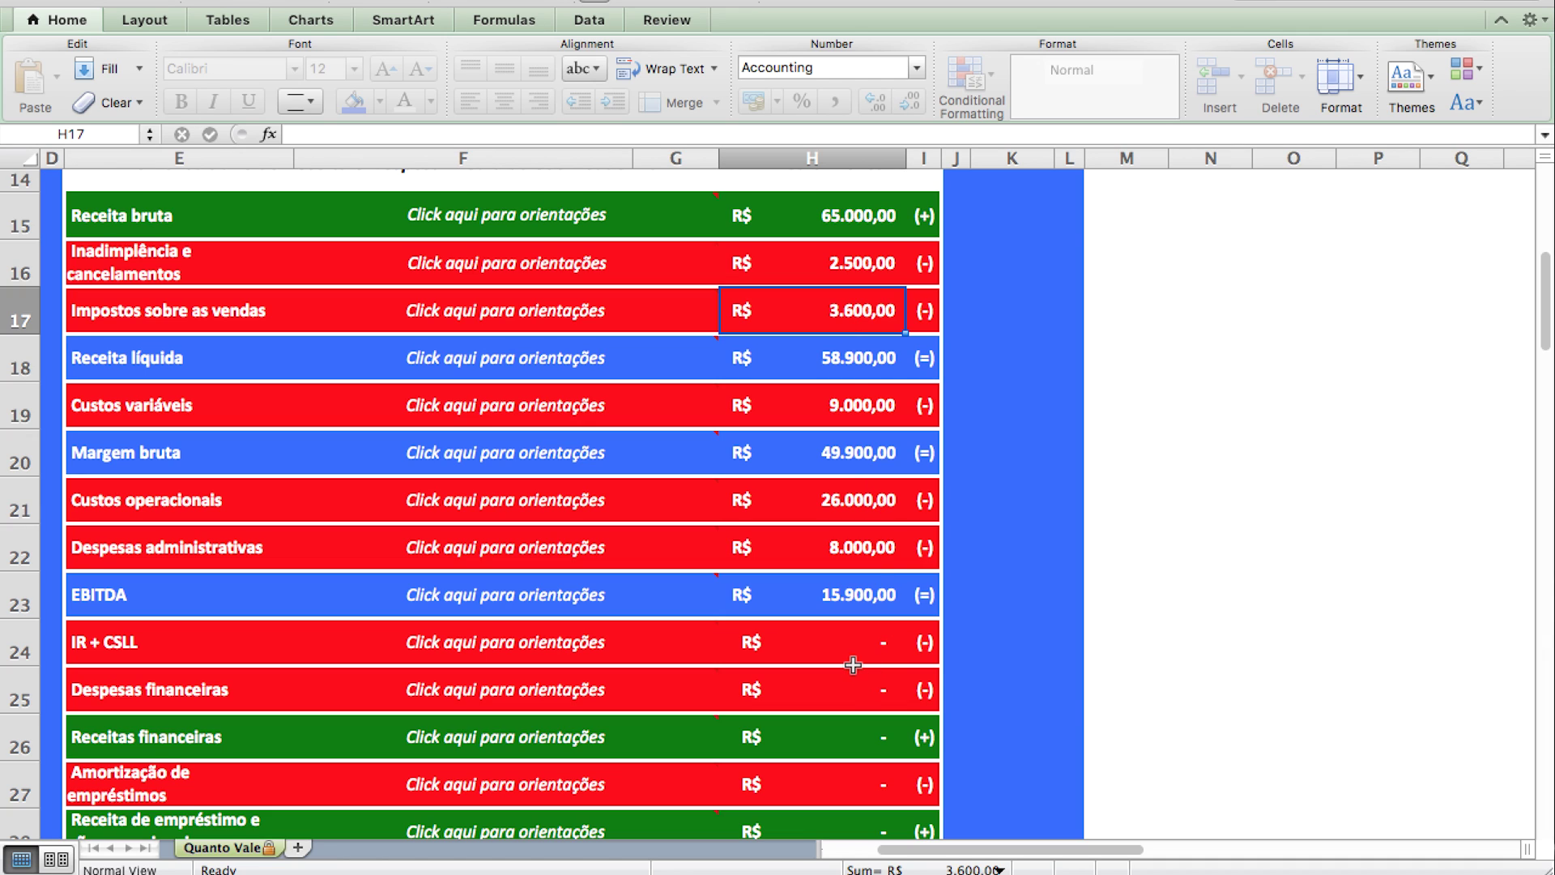
# Step: Enter monthly averages of 6500 for IR + CSLL and 500 for Despesas financeiras
pyautogui.click(845, 637)
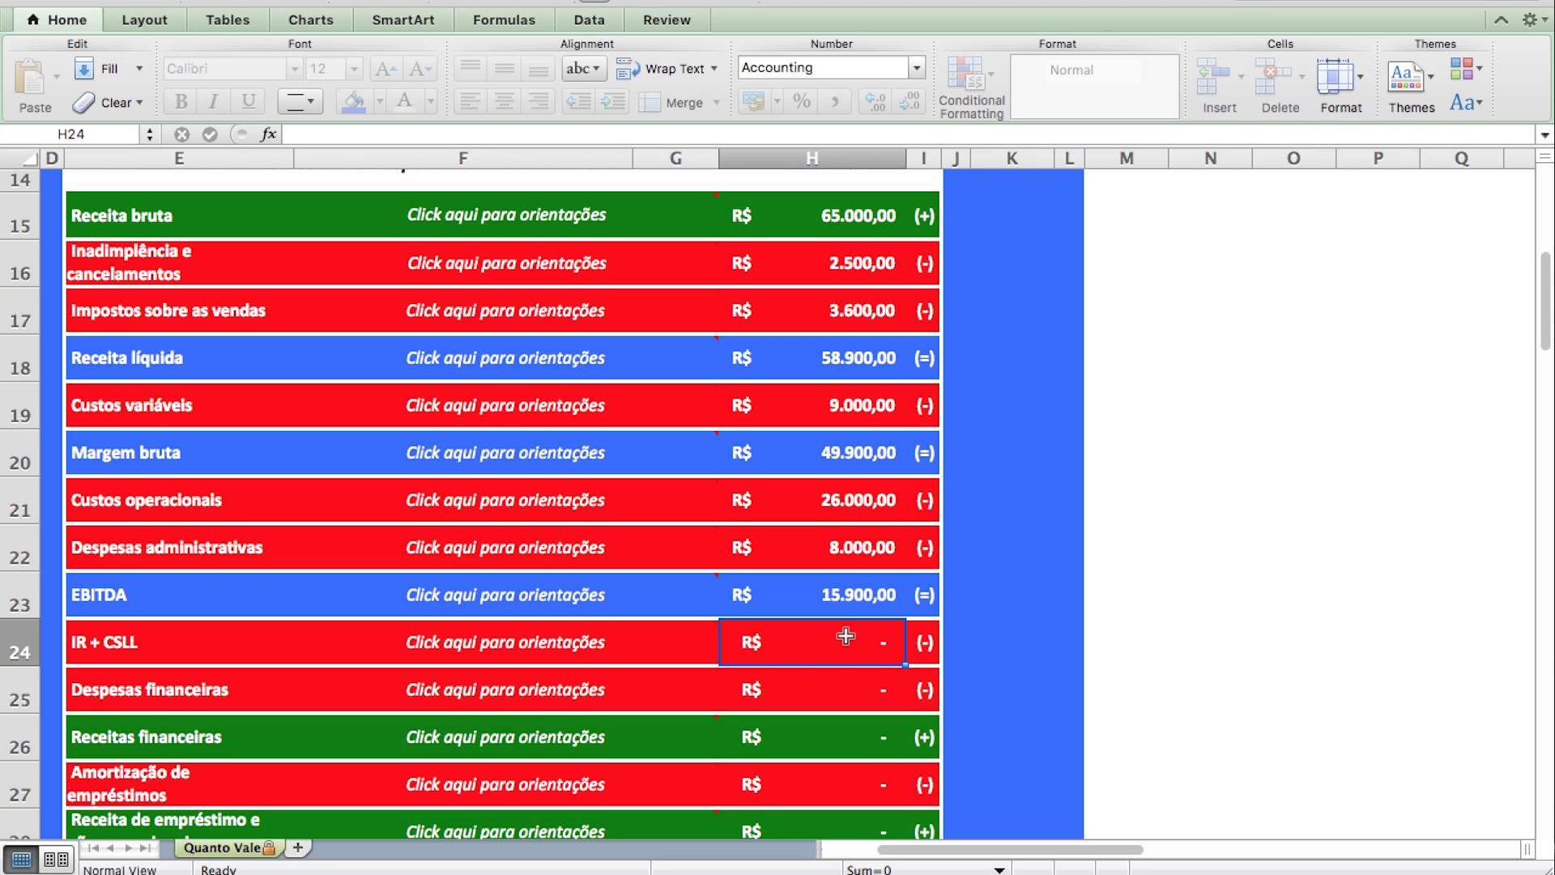
pyautogui.write('6500')
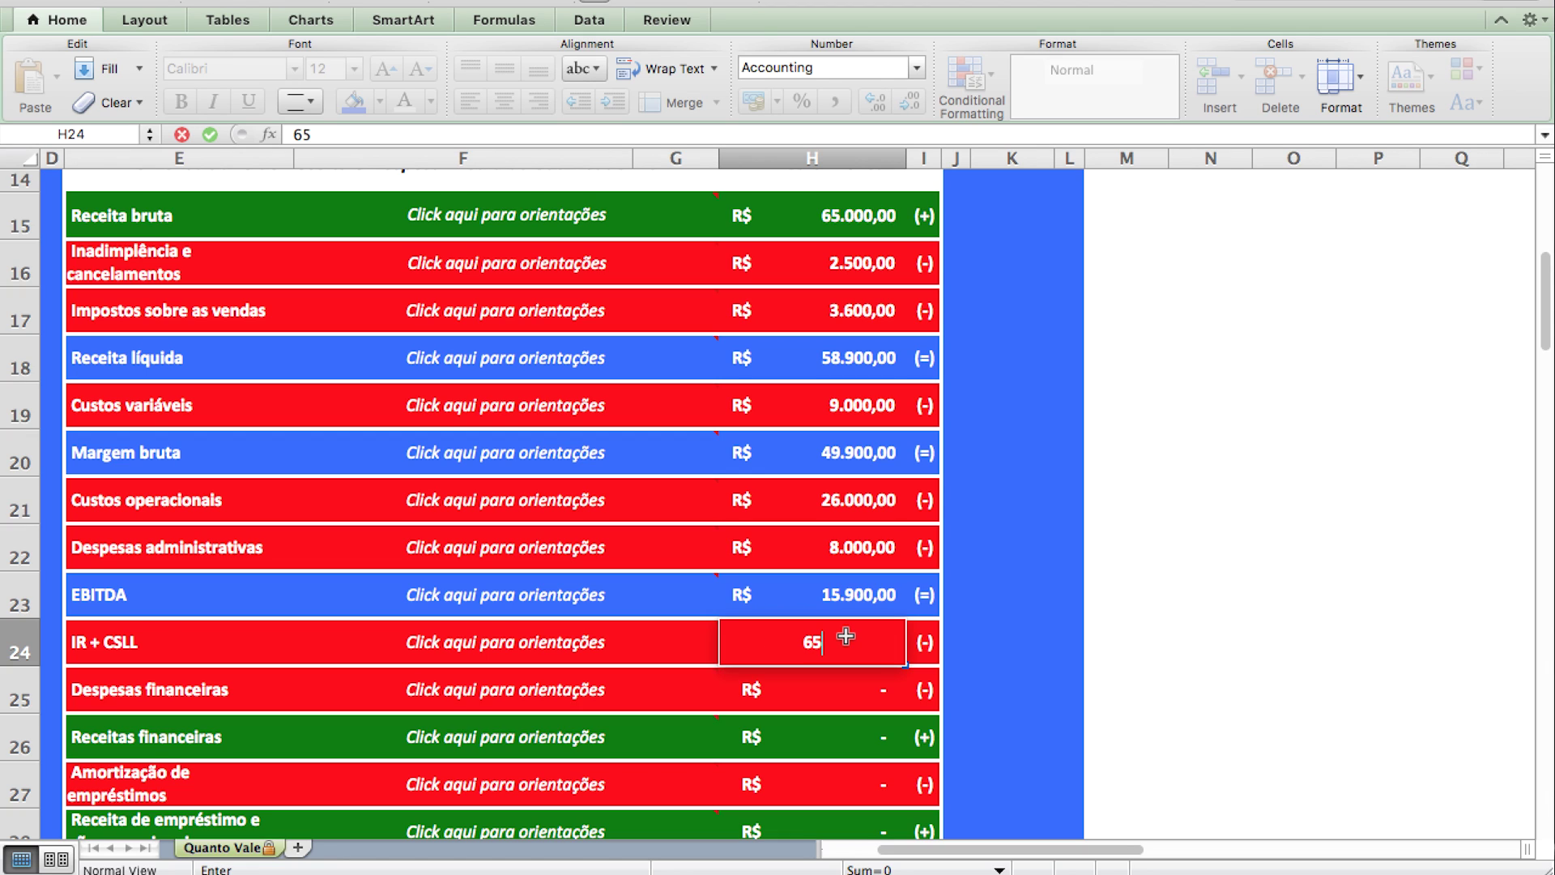
pyautogui.press('Return')
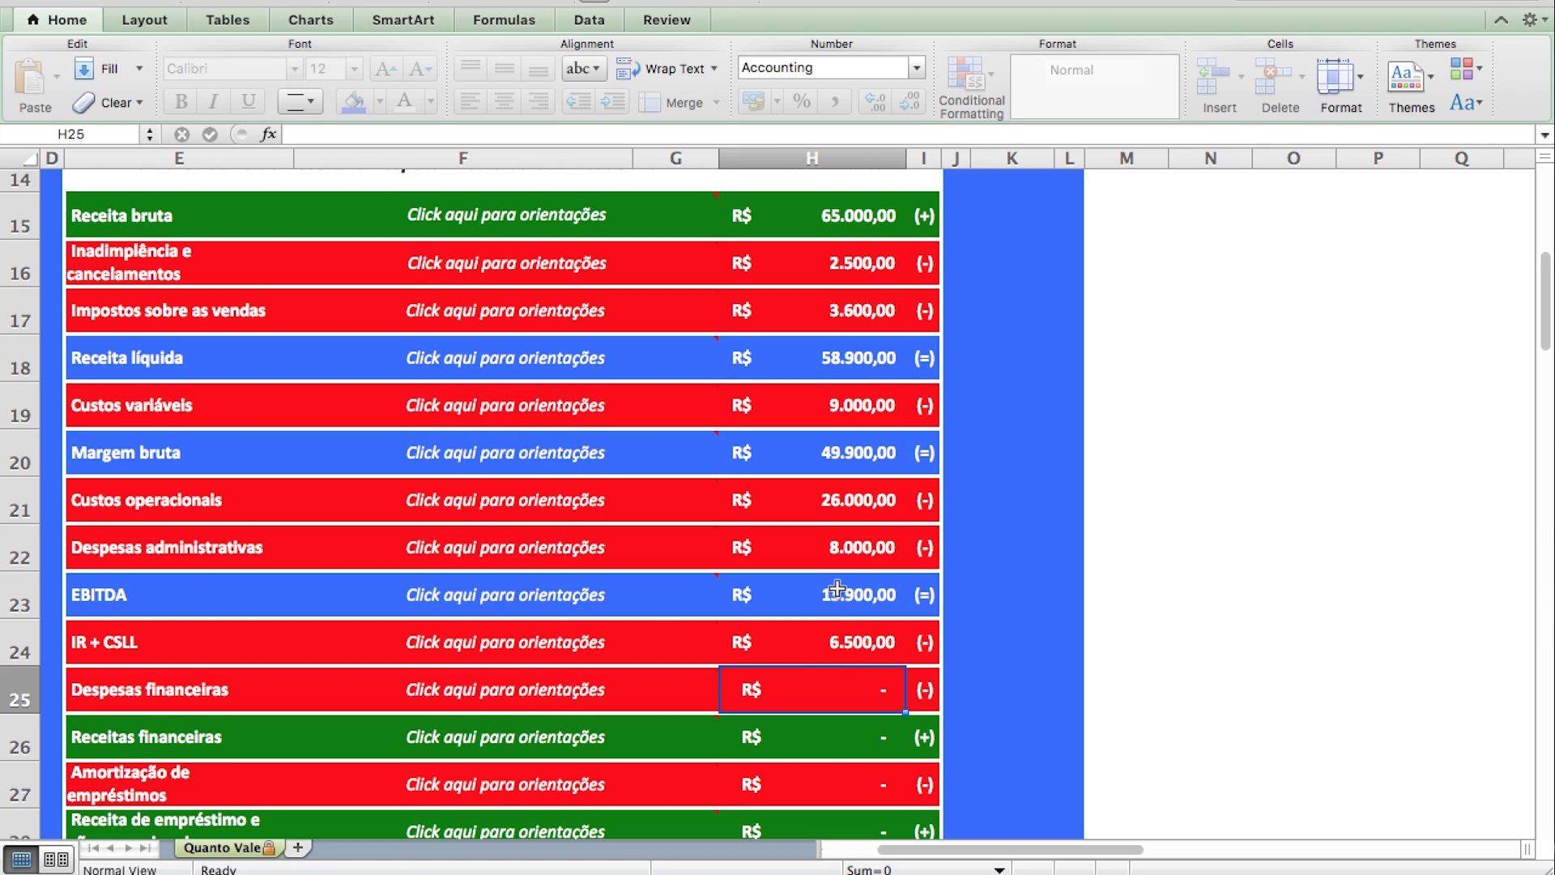
pyautogui.scroll(-2, 834, 591)
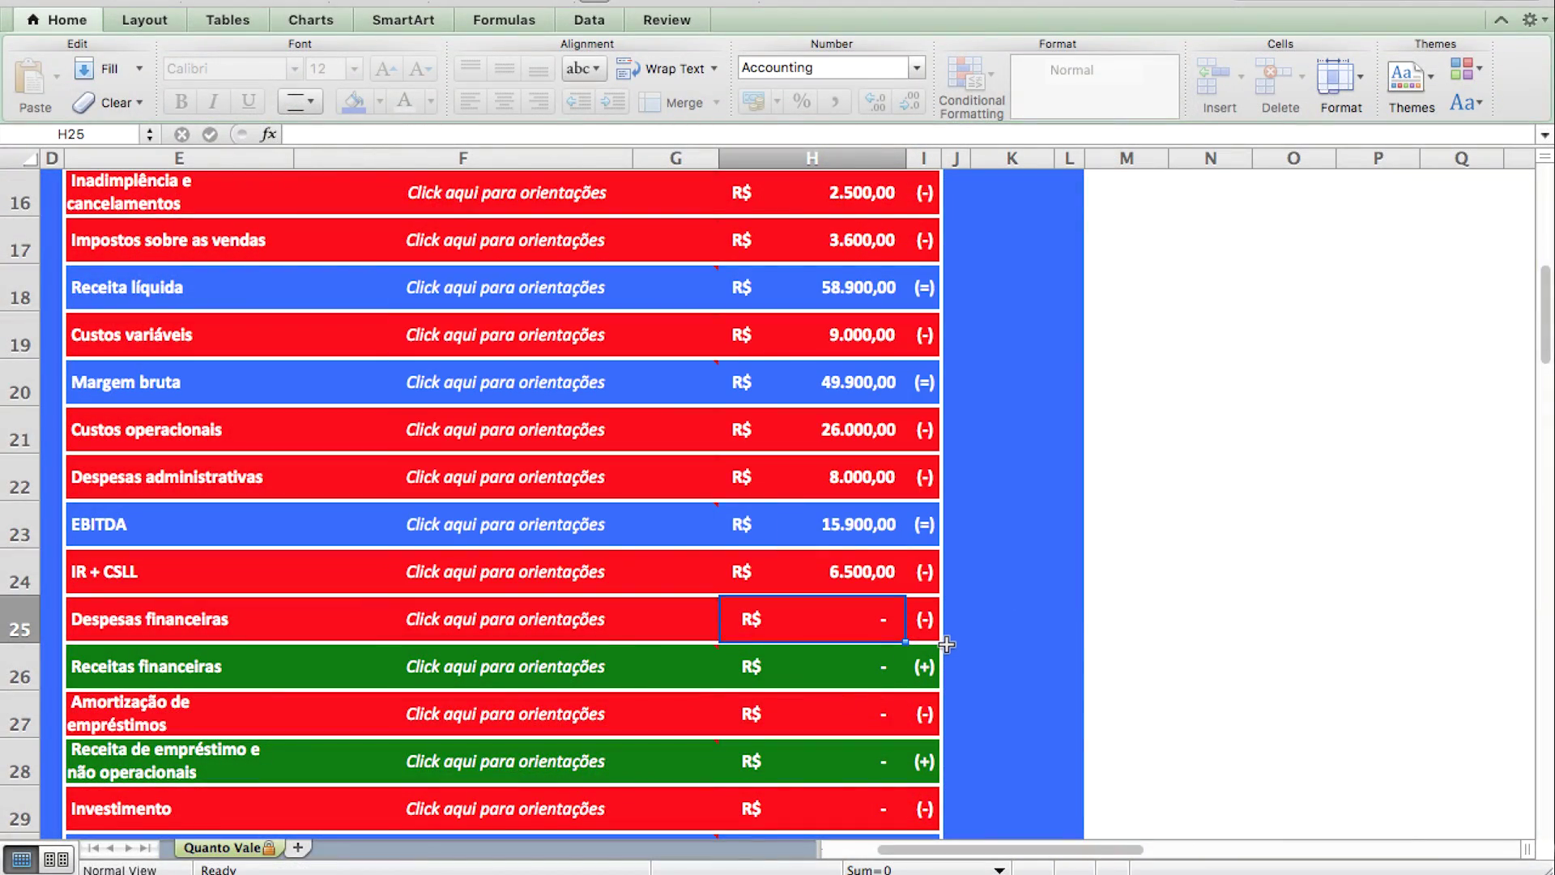
pyautogui.write('500')
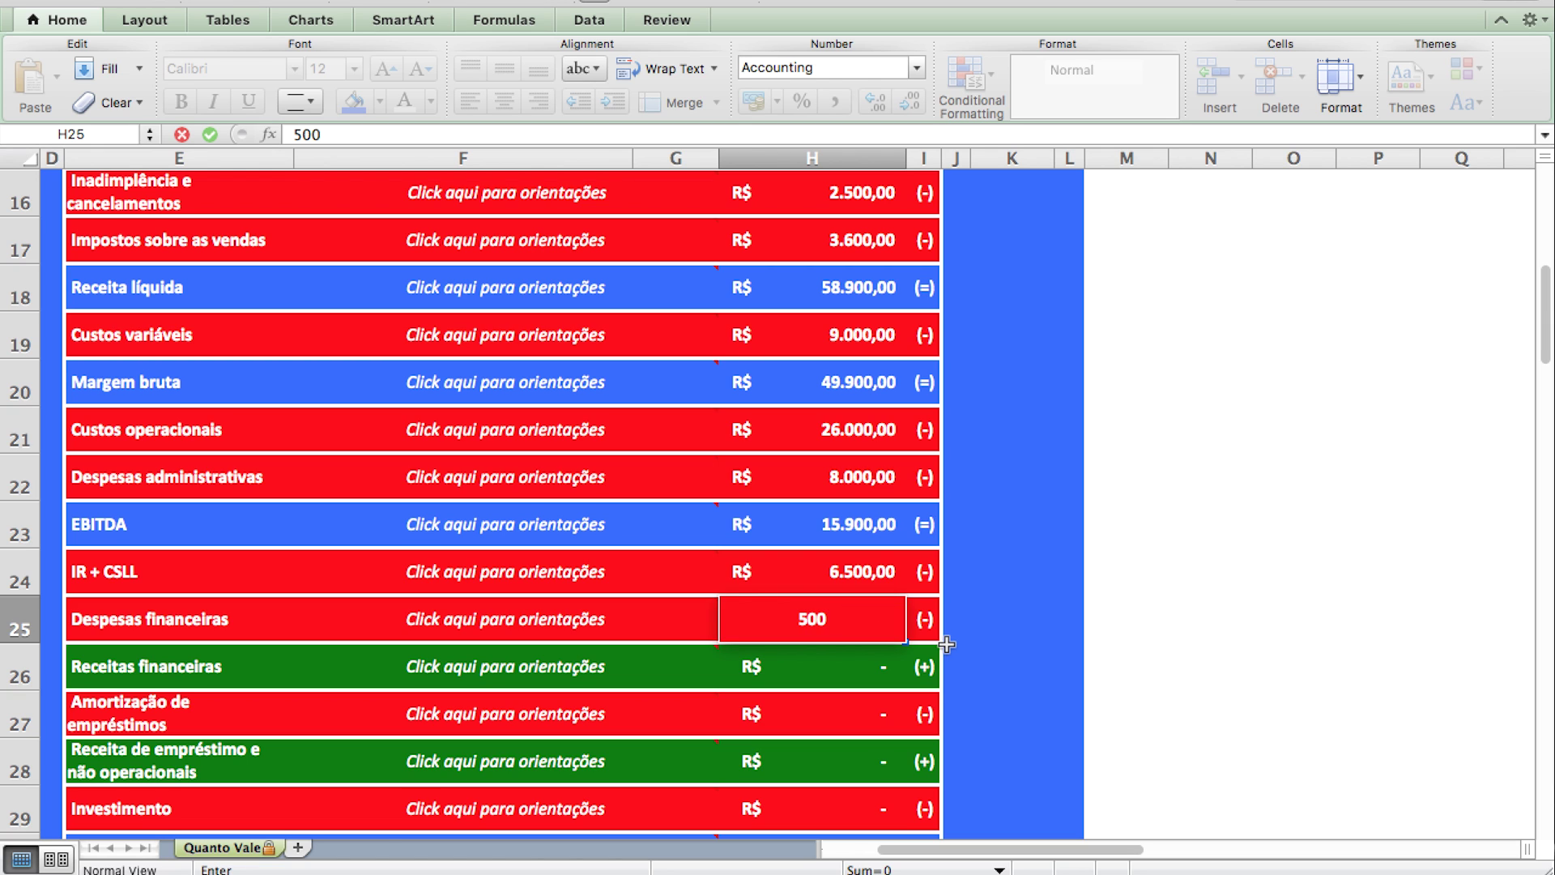
pyautogui.press('Return')
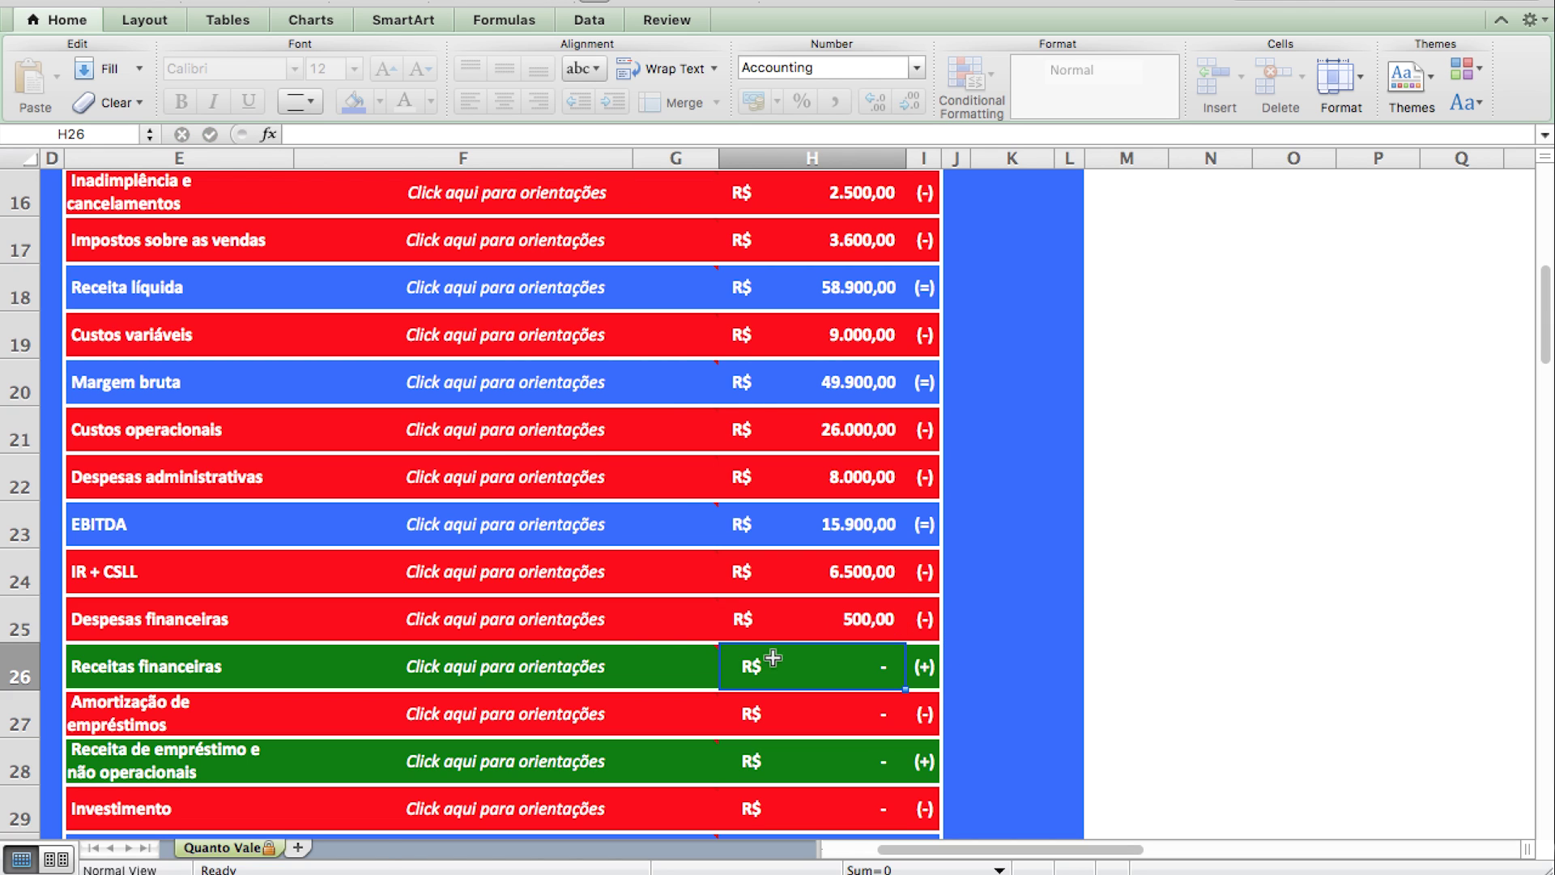
# Step: Enter 400 as the monthly average for Receitas financeiras
pyautogui.moveTo(614, 626)
pyautogui.moveTo(714, 586)
pyautogui.moveTo(641, 679)
pyautogui.write('400')
pyautogui.press('Return')
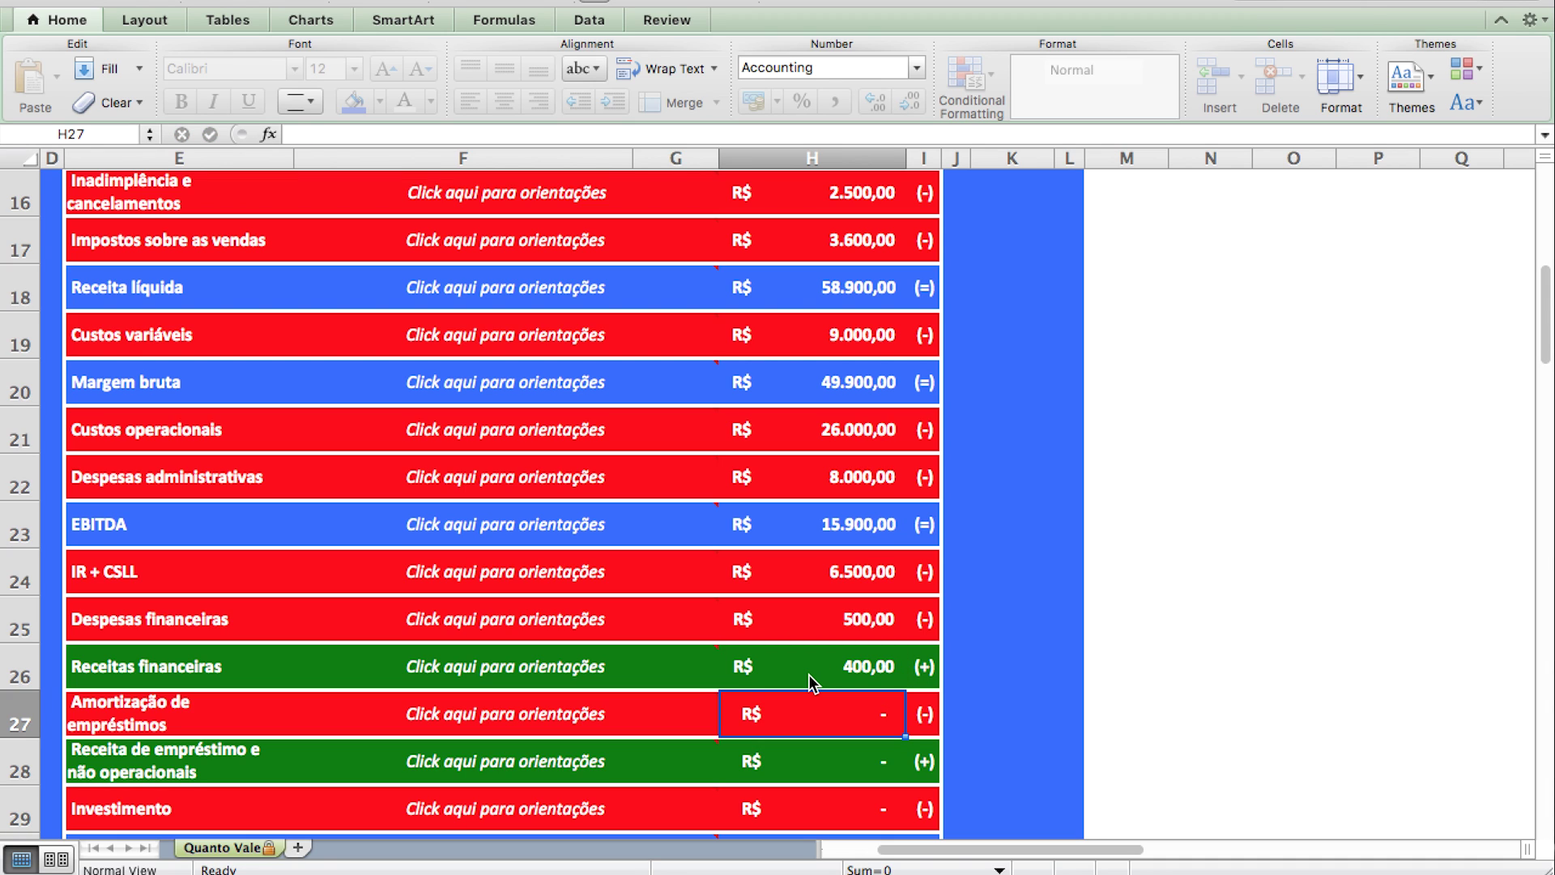
# Step: Enter 2500 as the monthly average for Amortização de empréstimos
pyautogui.scroll(3, 808, 674)
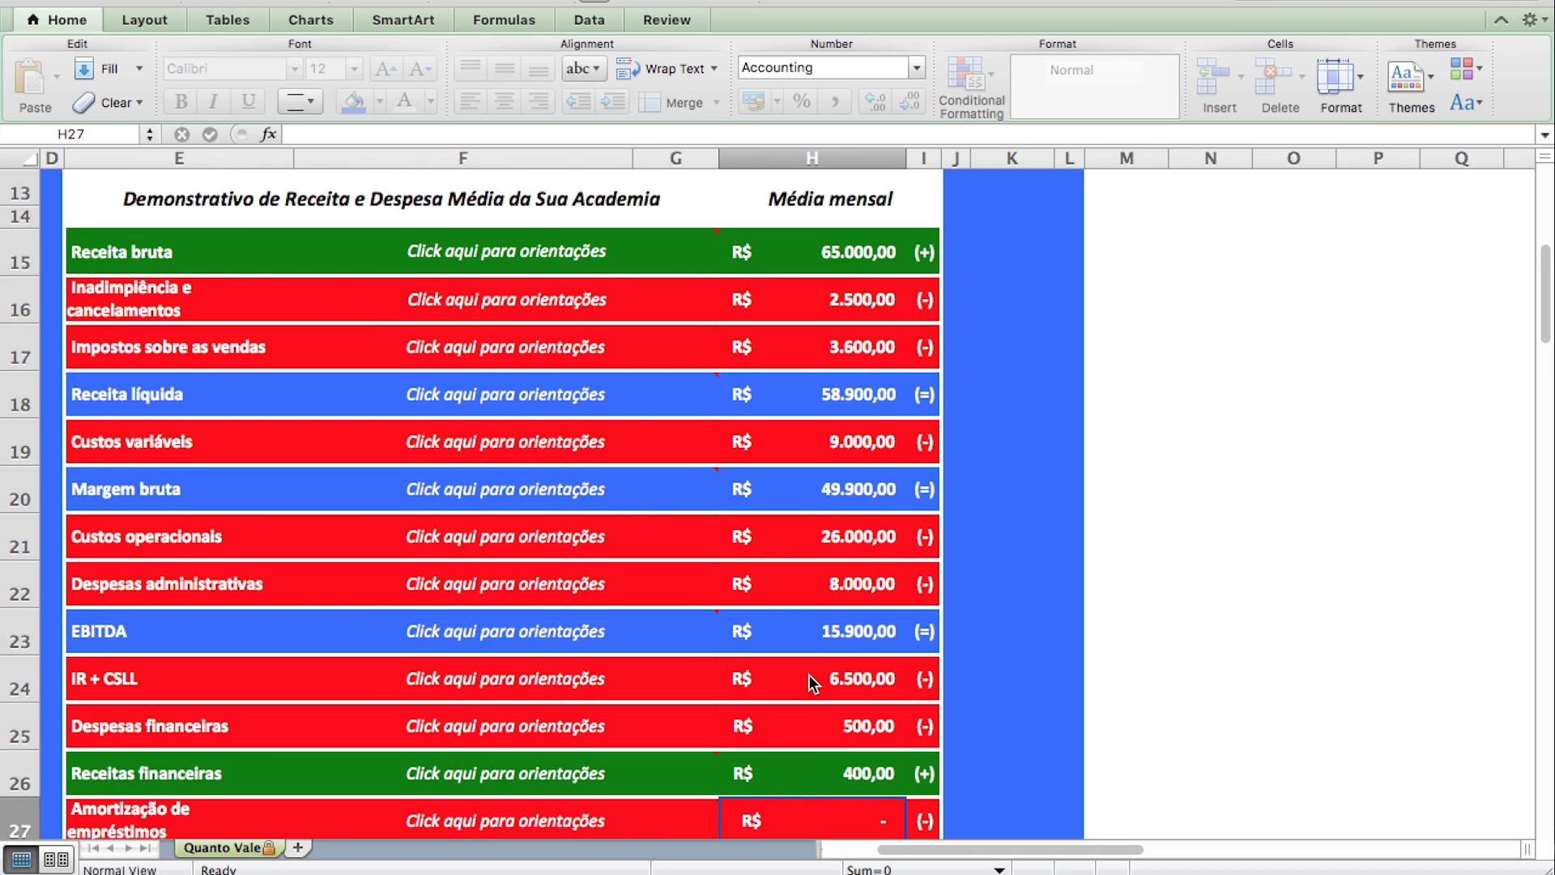
pyautogui.scroll(-3, 849, 254)
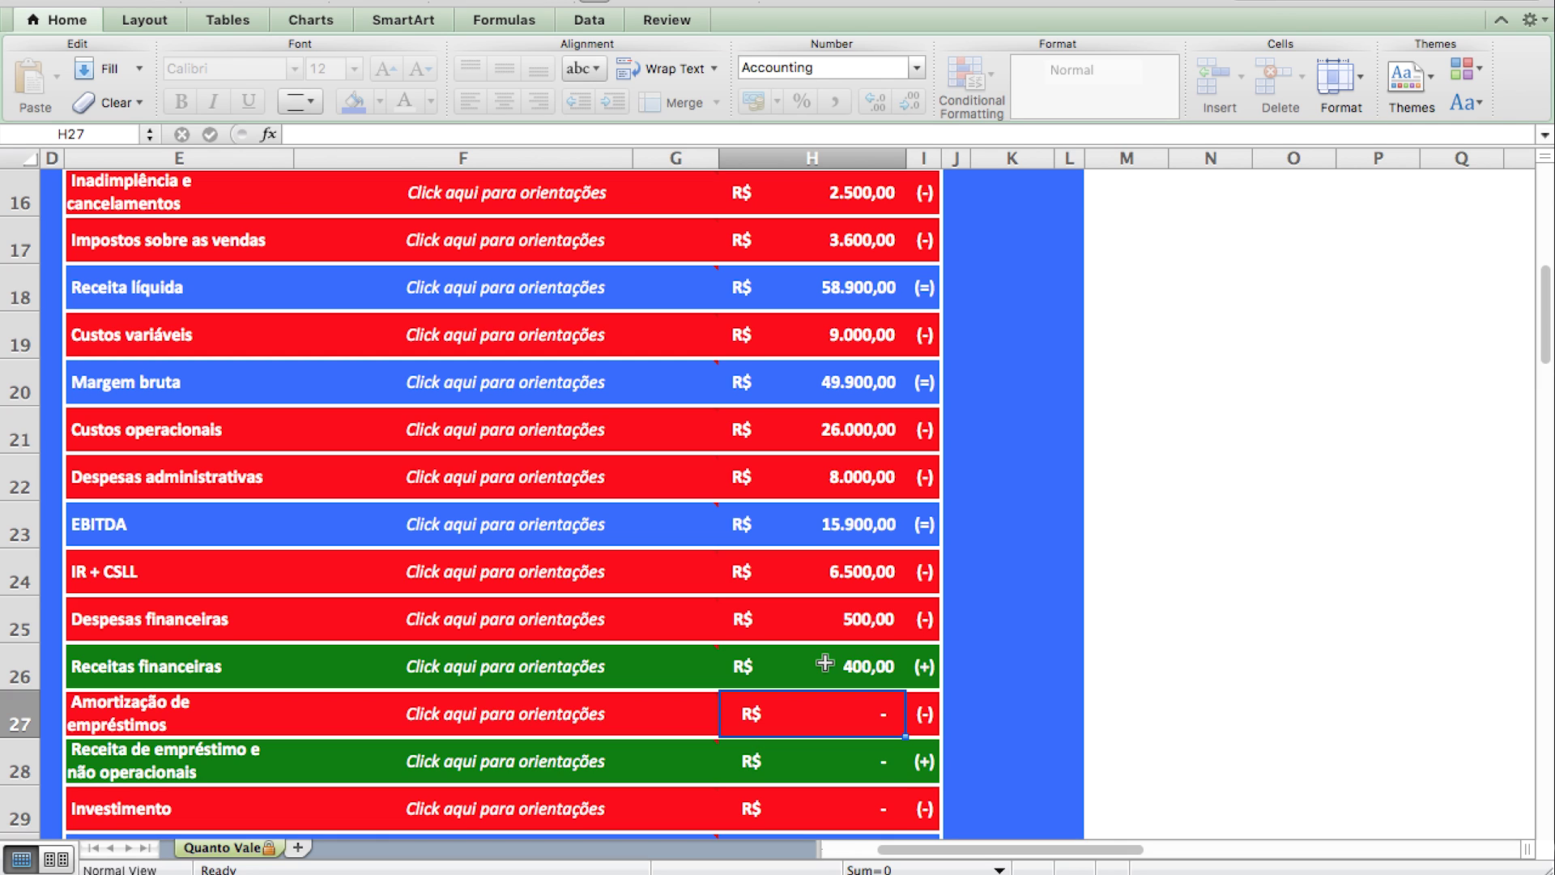
pyautogui.scroll(-1, 825, 663)
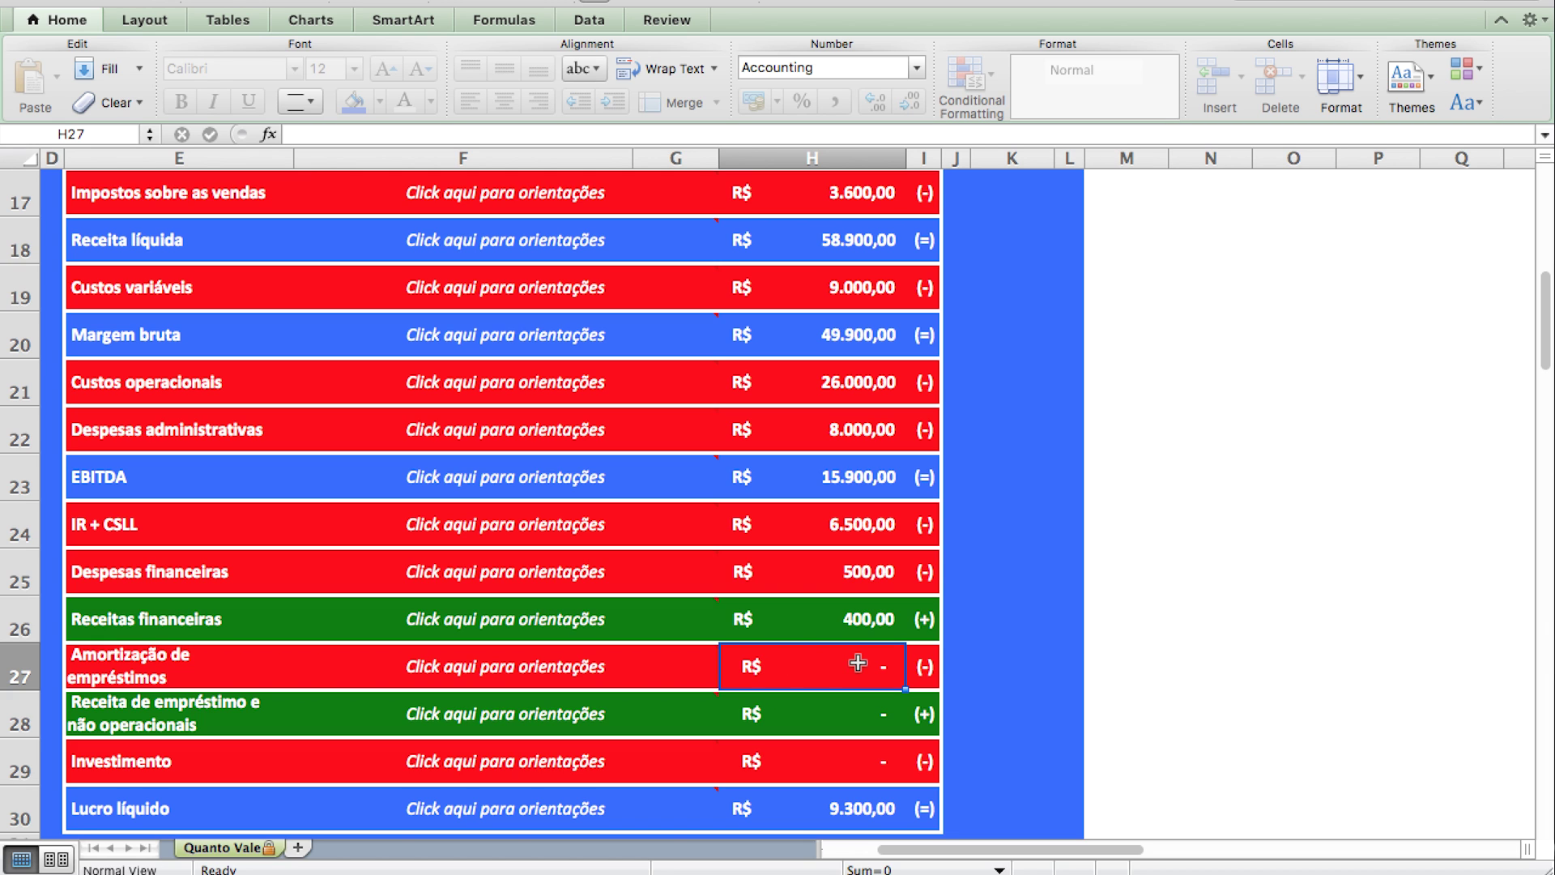
pyautogui.moveTo(535, 650)
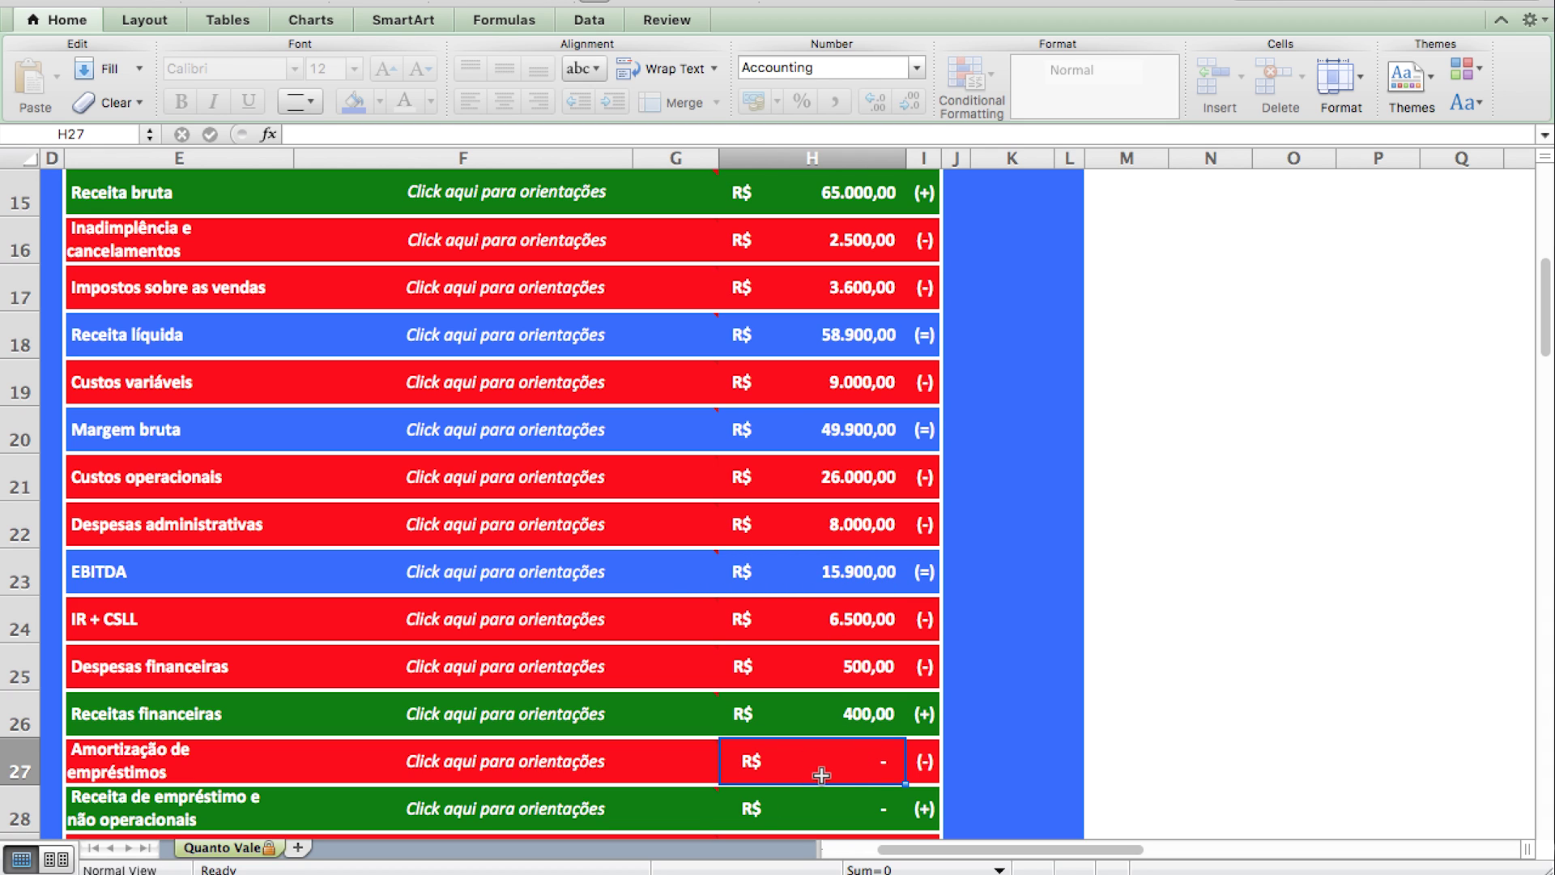
pyautogui.scroll(-2, 822, 776)
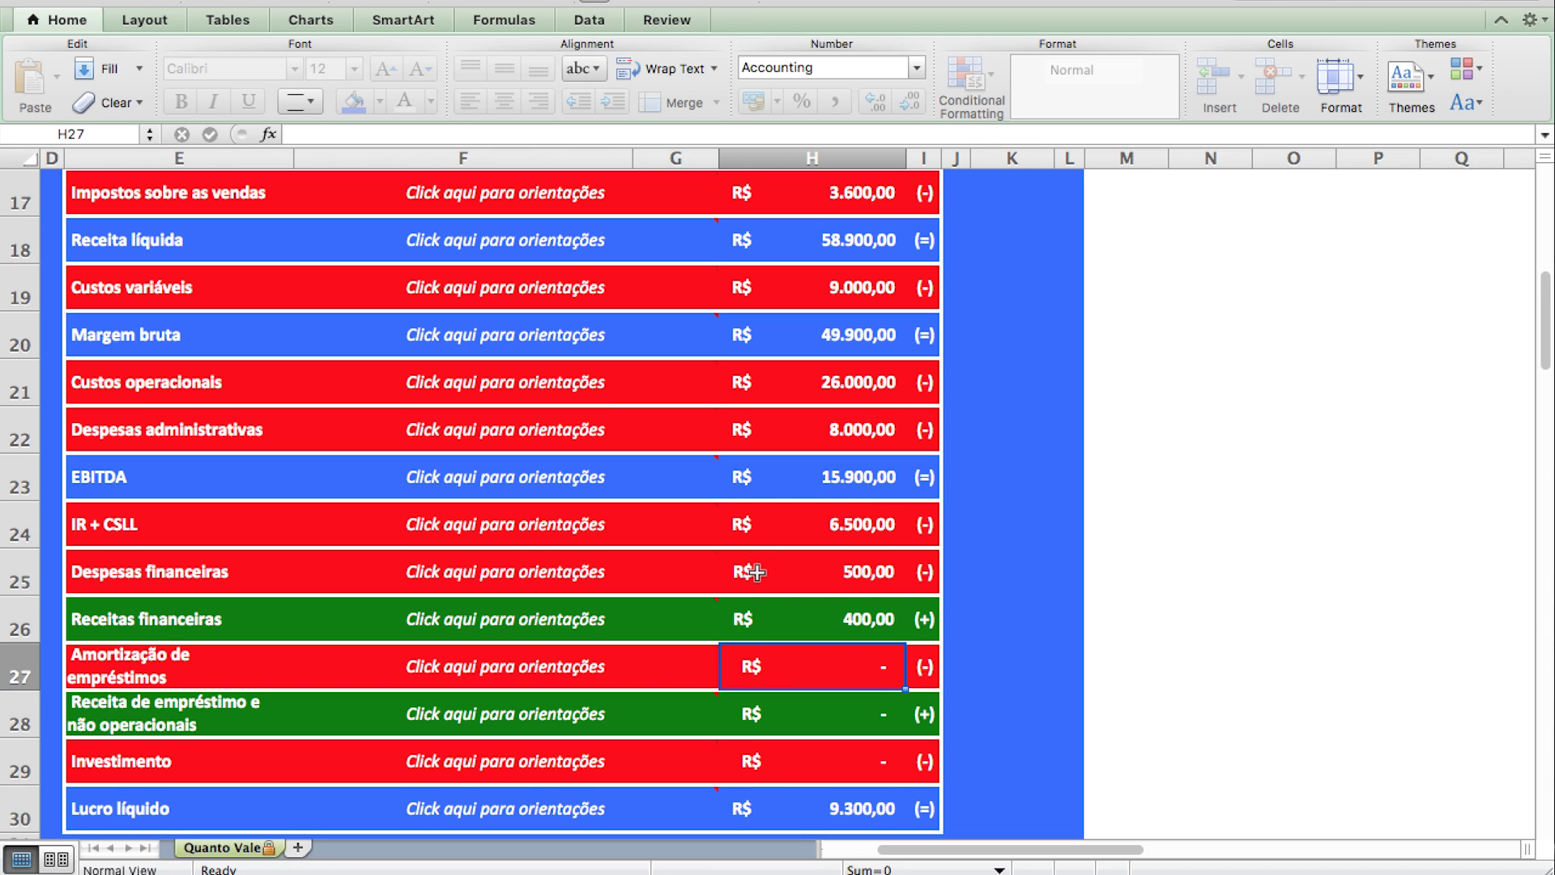
pyautogui.write('2500')
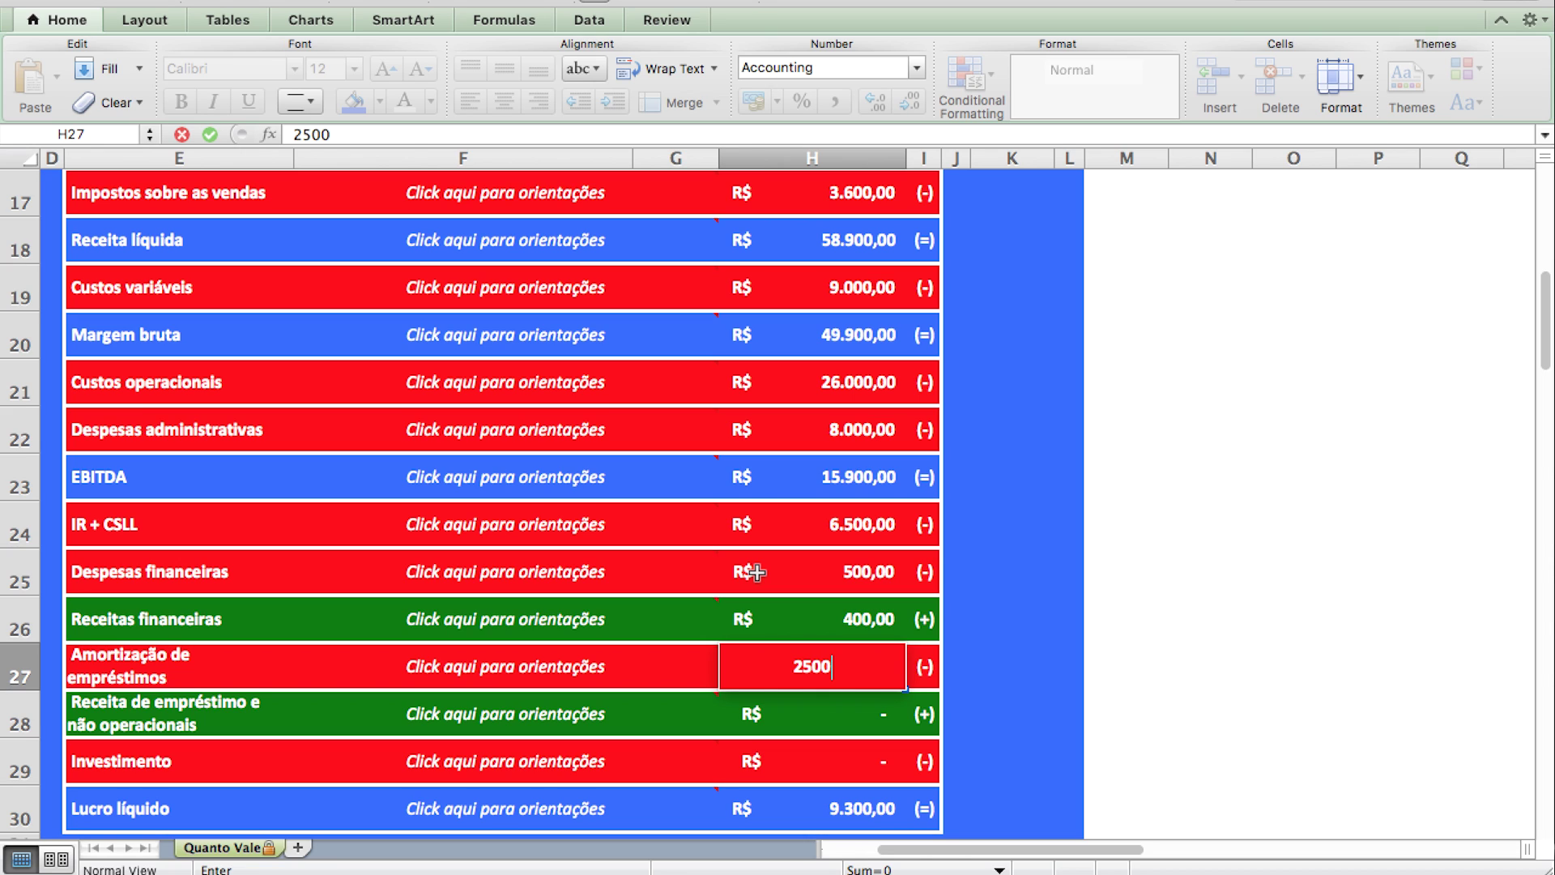
pyautogui.press('Return')
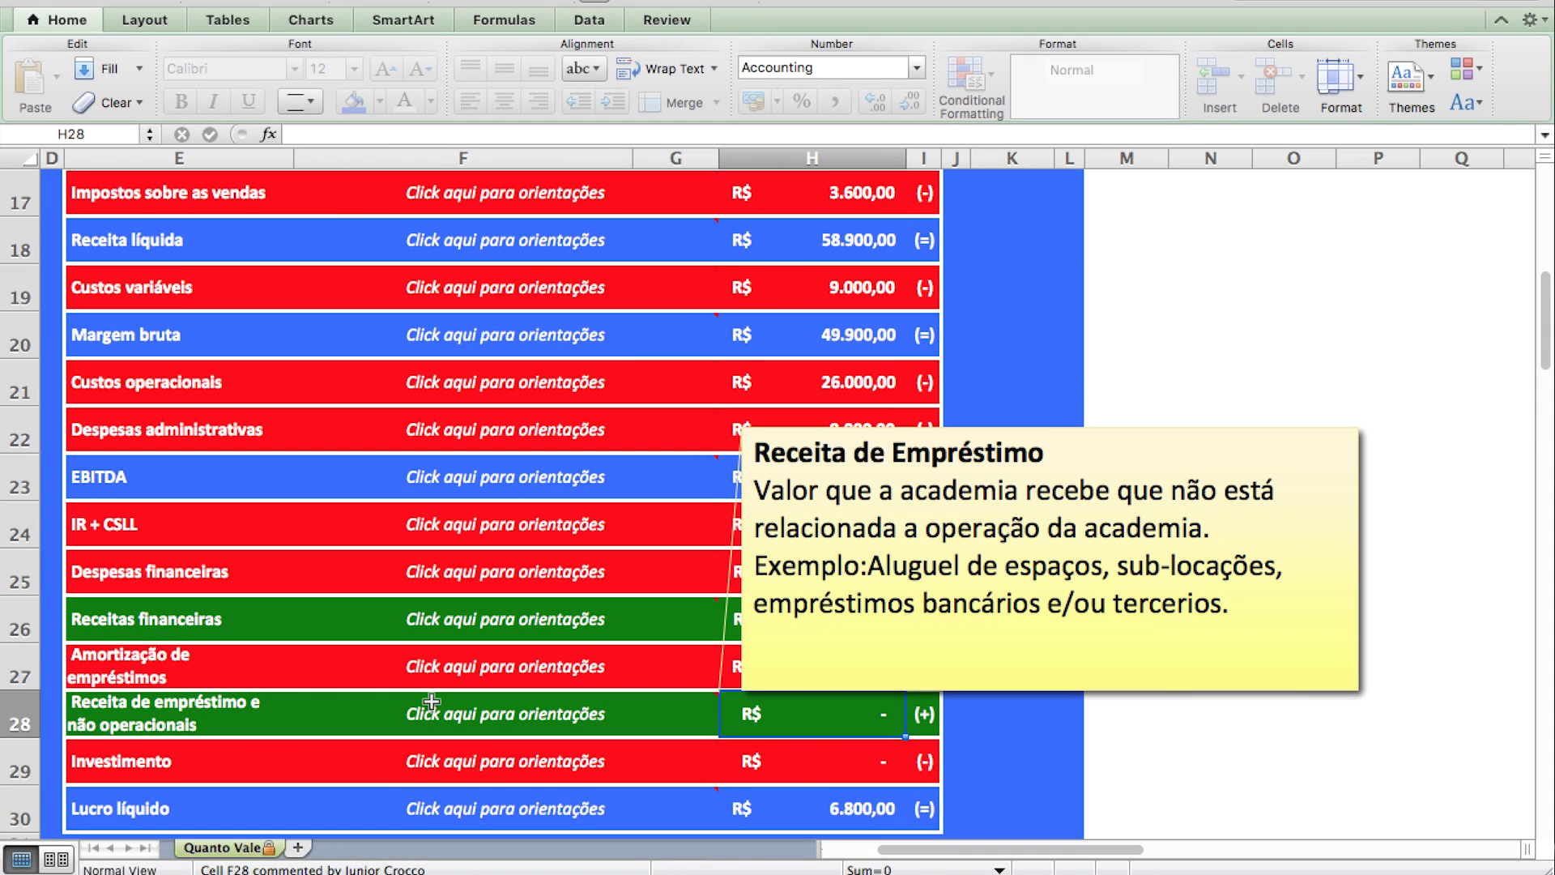
# Step: Enter monthly averages of 500 for Receita de empréstimo e não operacionais and 2000 for Investimento
pyautogui.write('500')
pyautogui.press('Return')
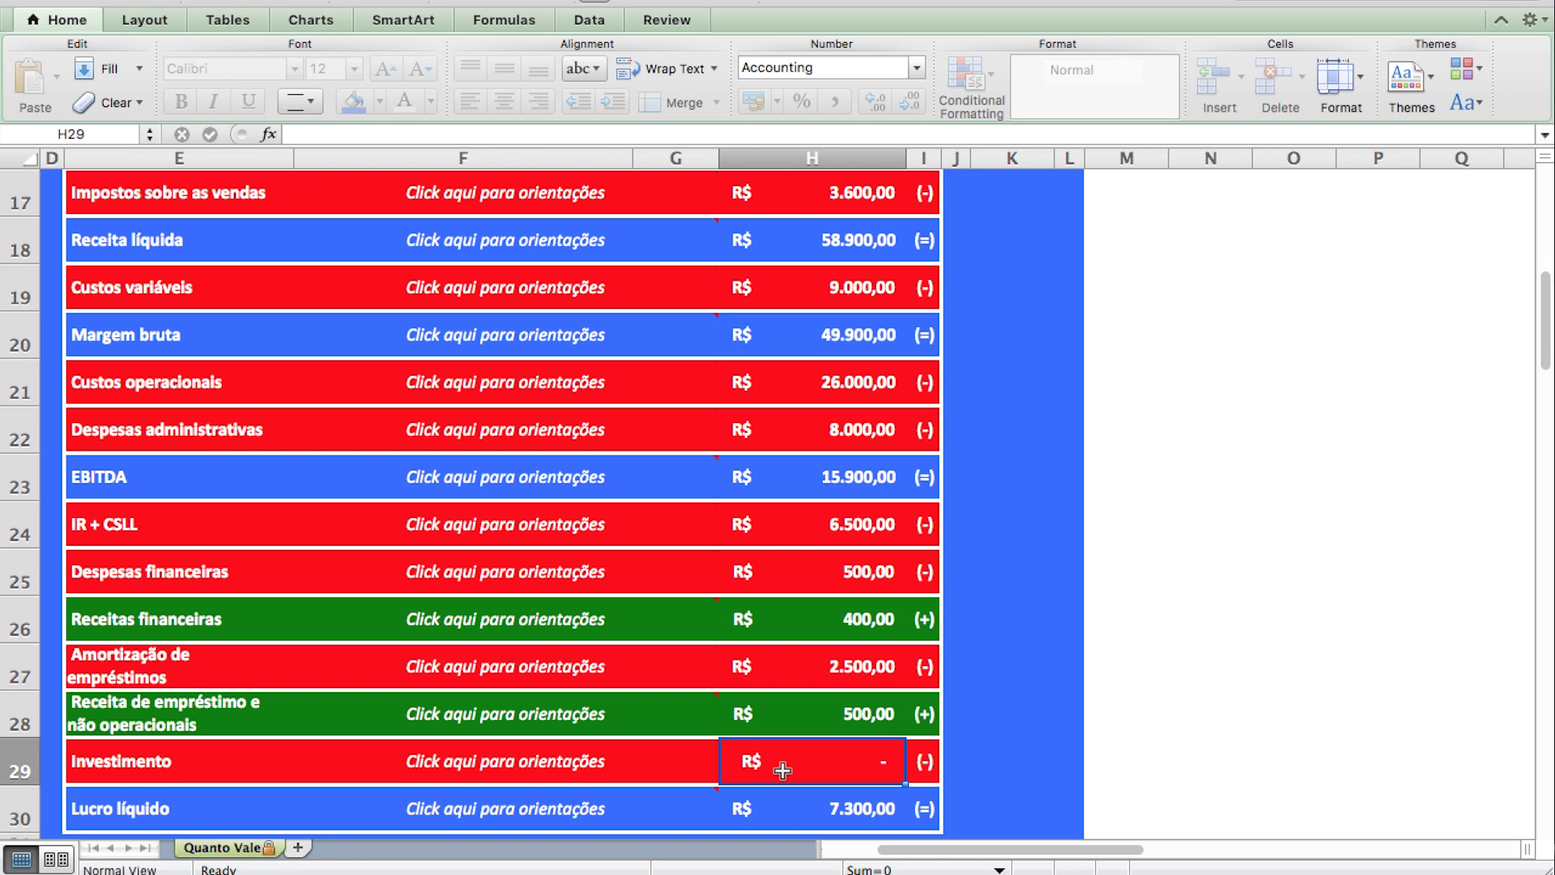
pyautogui.write('2000')
pyautogui.press('Return')
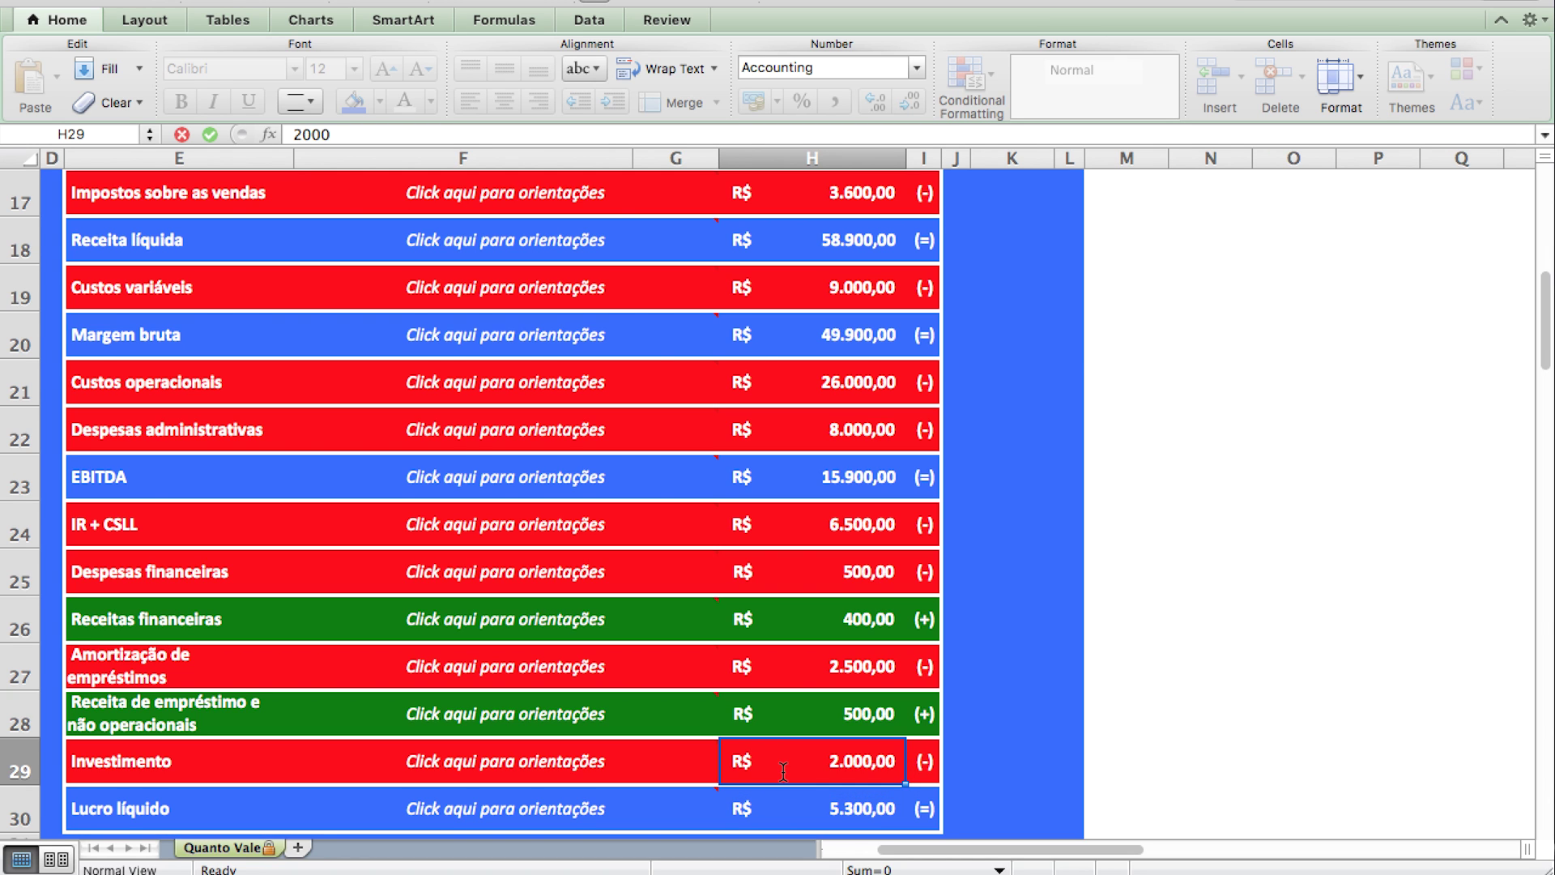
pyautogui.press('Tab')
pyautogui.scroll(10, 784, 779)
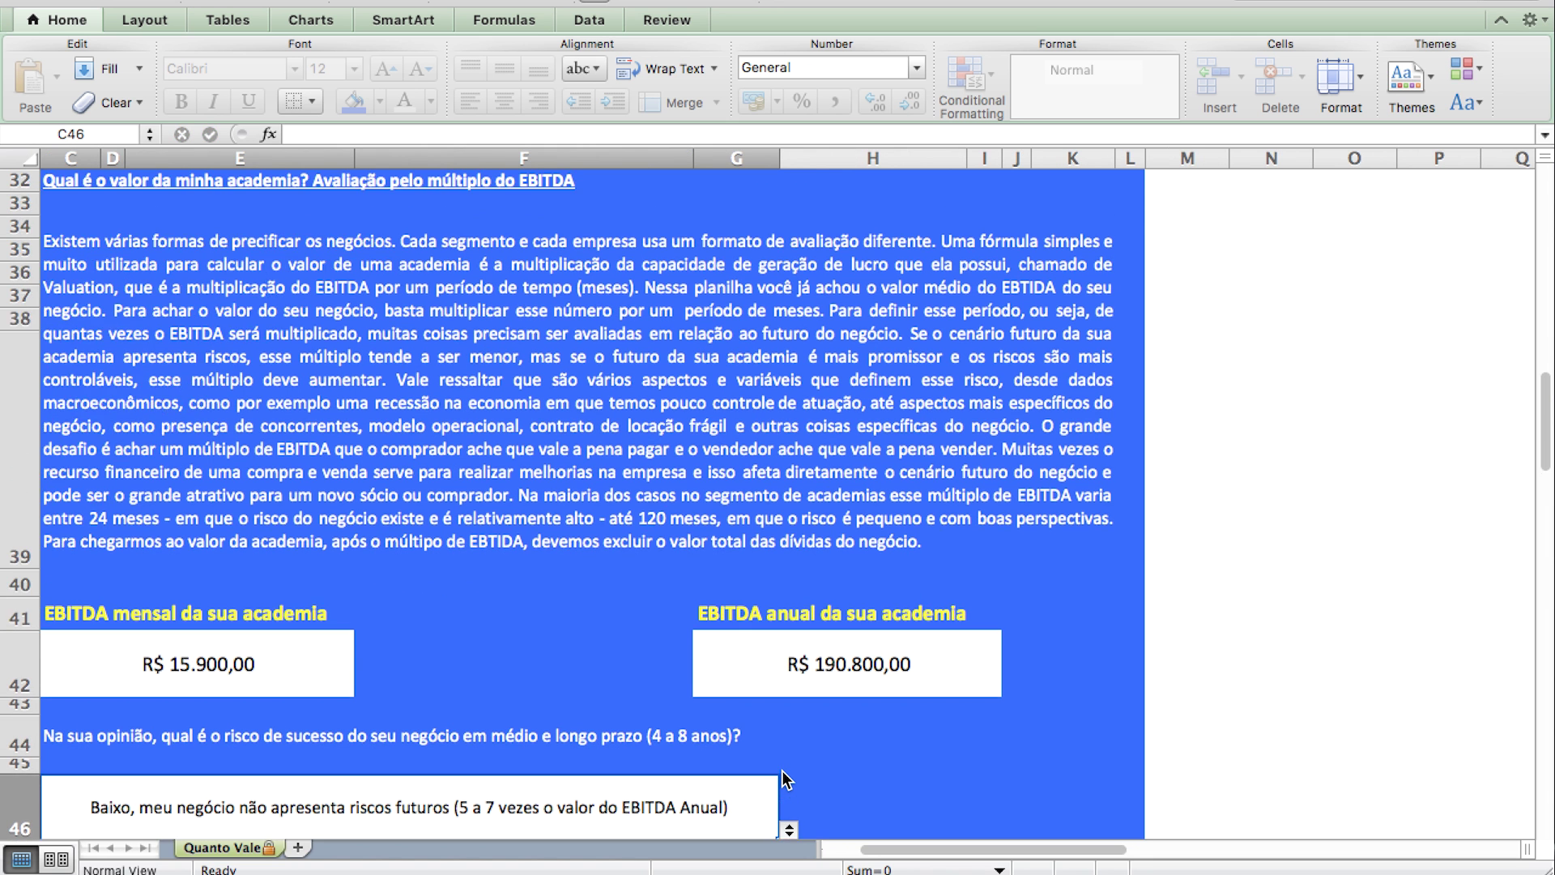
# Step: Review the completed monthly statement, the guidance notes for IR + CSLL and Amortização de Empréstimos, and the EBITDA multiple explanation
pyautogui.scroll(-2, 805, 640)
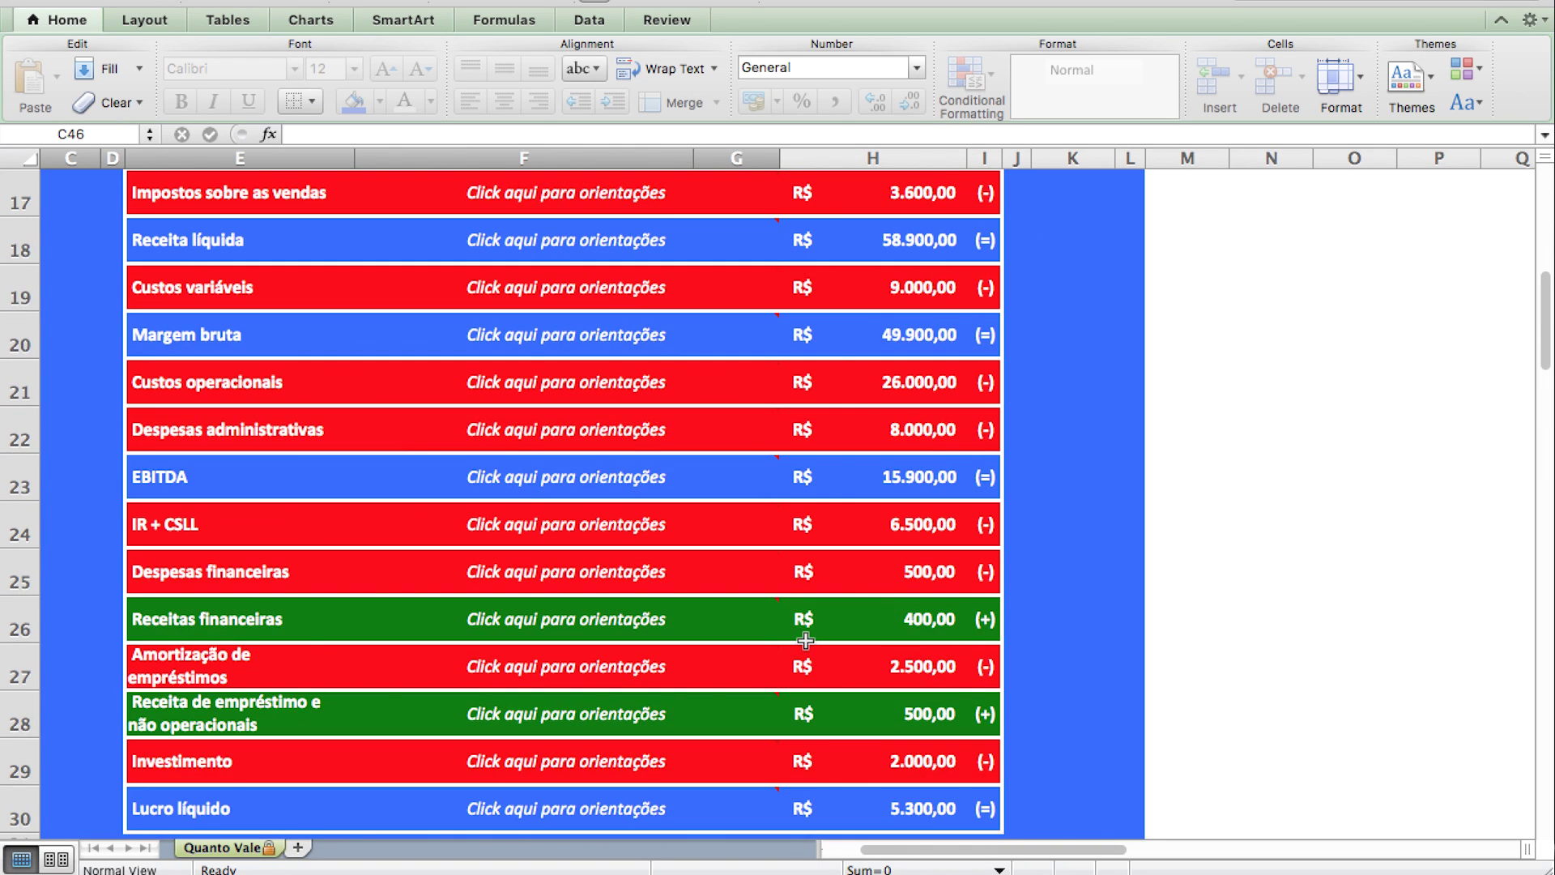
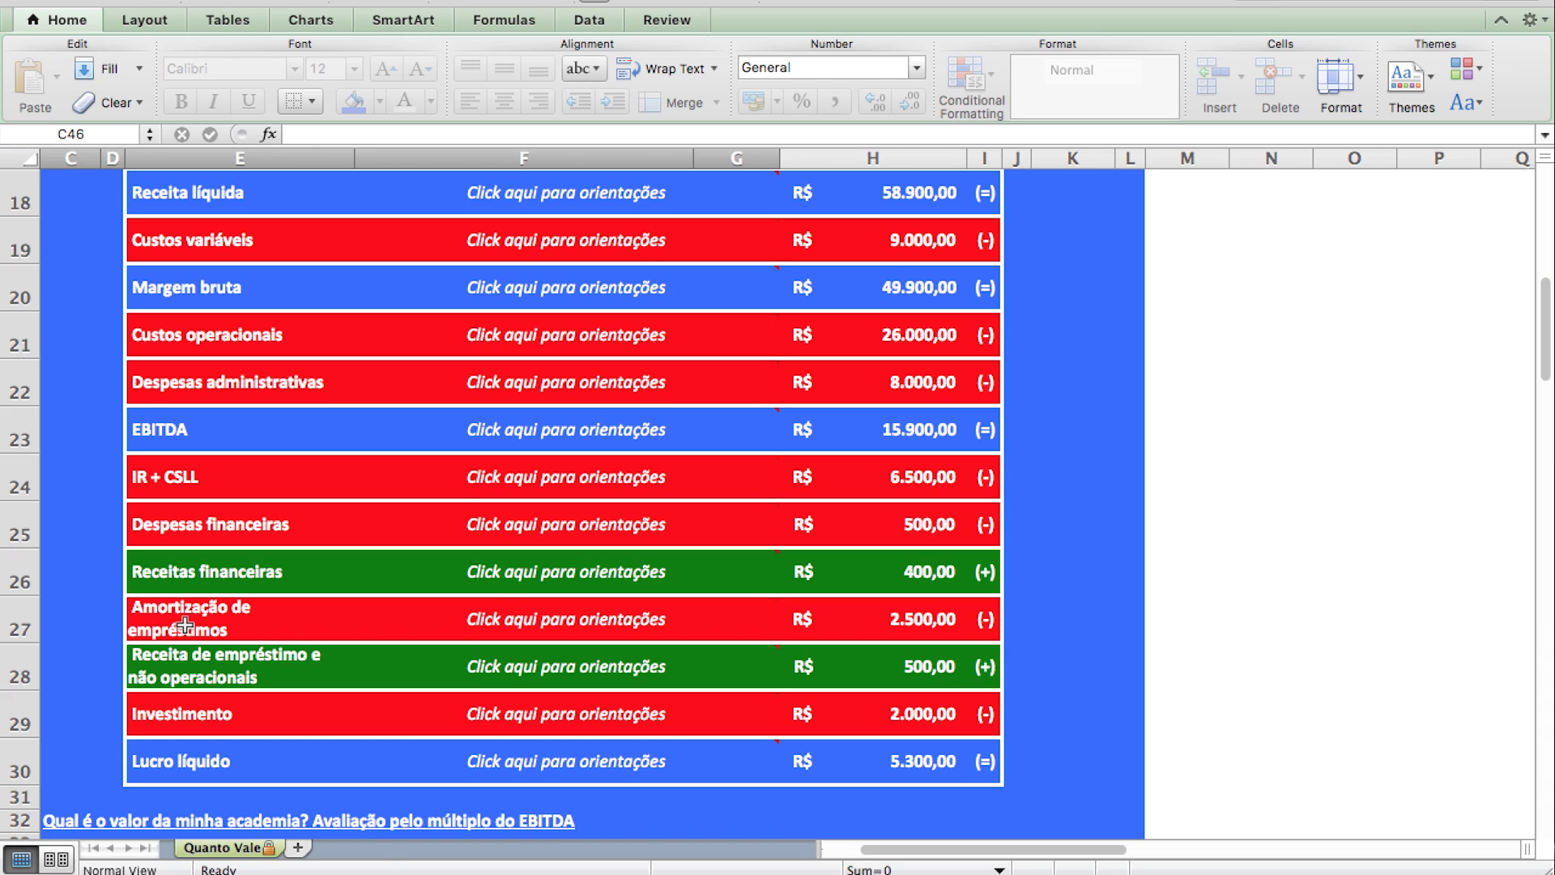
pyautogui.moveTo(459, 492)
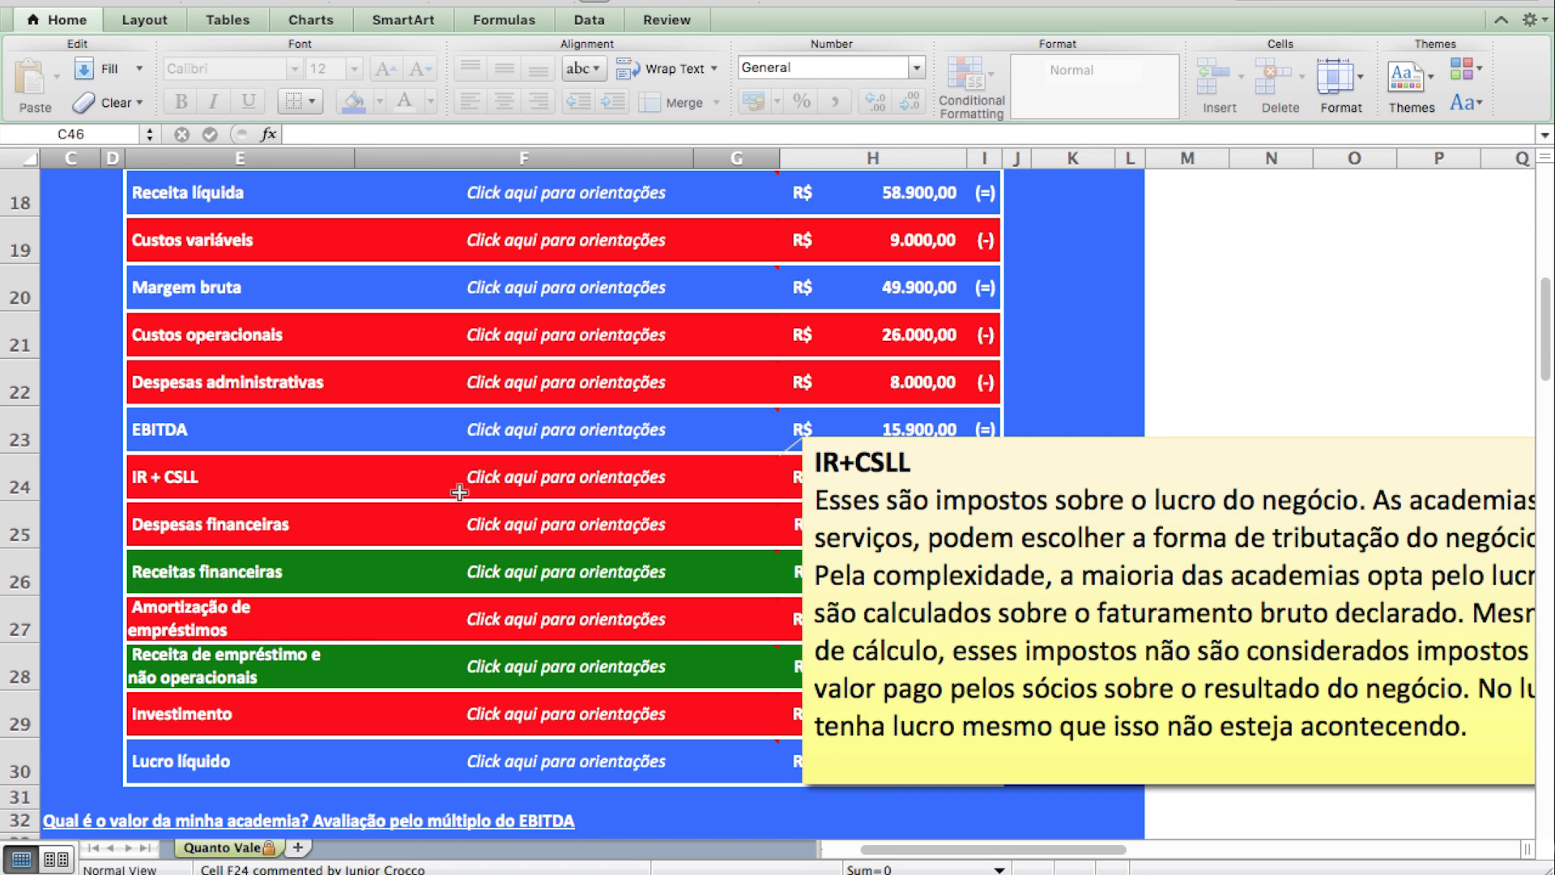
pyautogui.moveTo(539, 635)
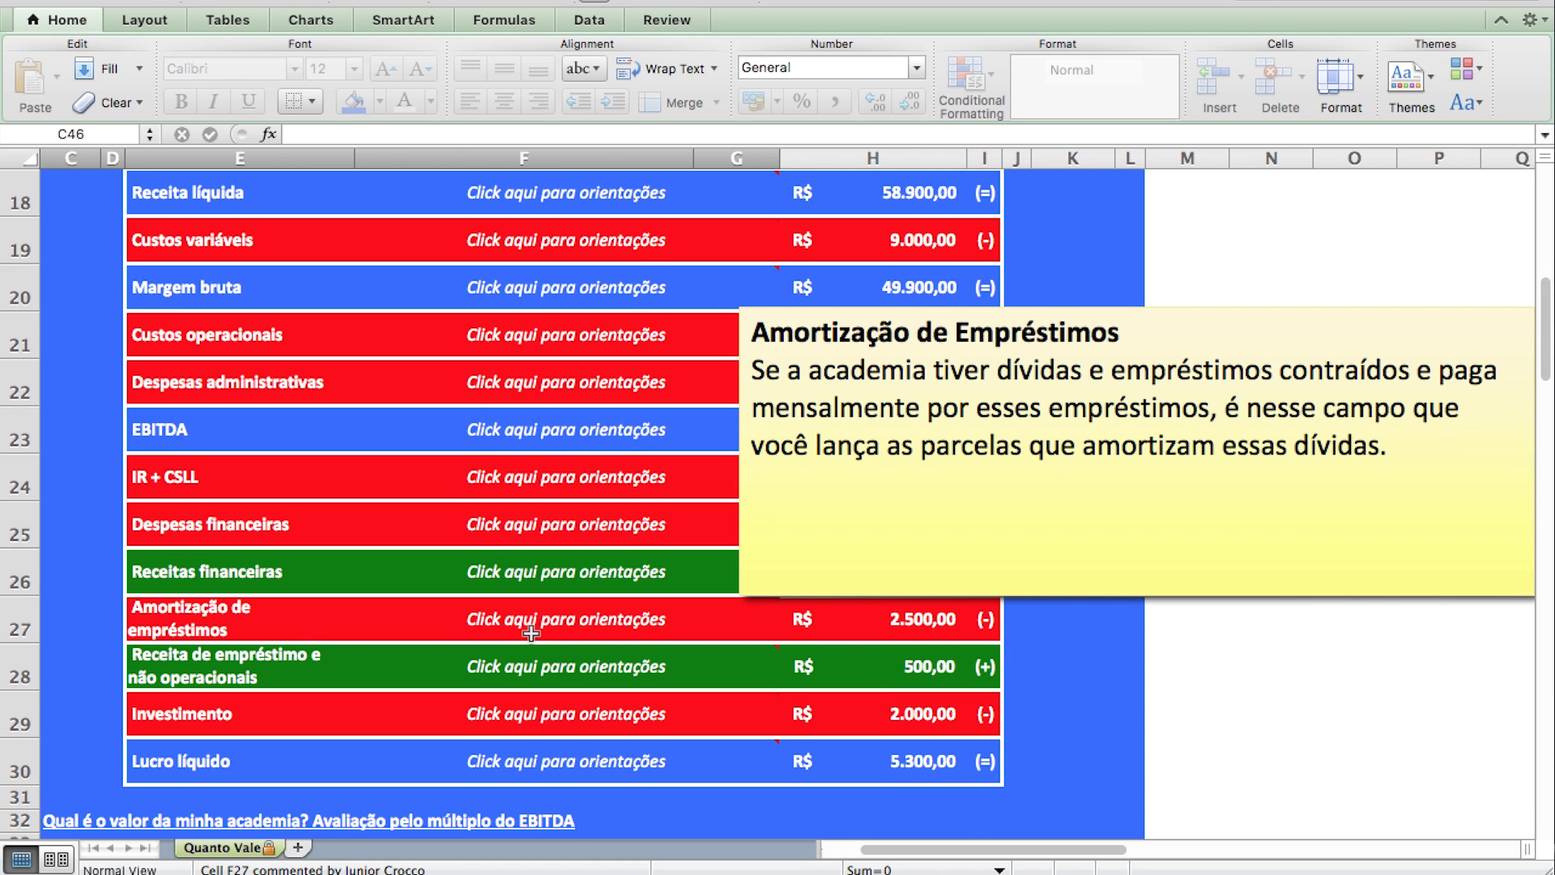
pyautogui.scroll(-3, 531, 634)
pyautogui.scroll(1, 858, 631)
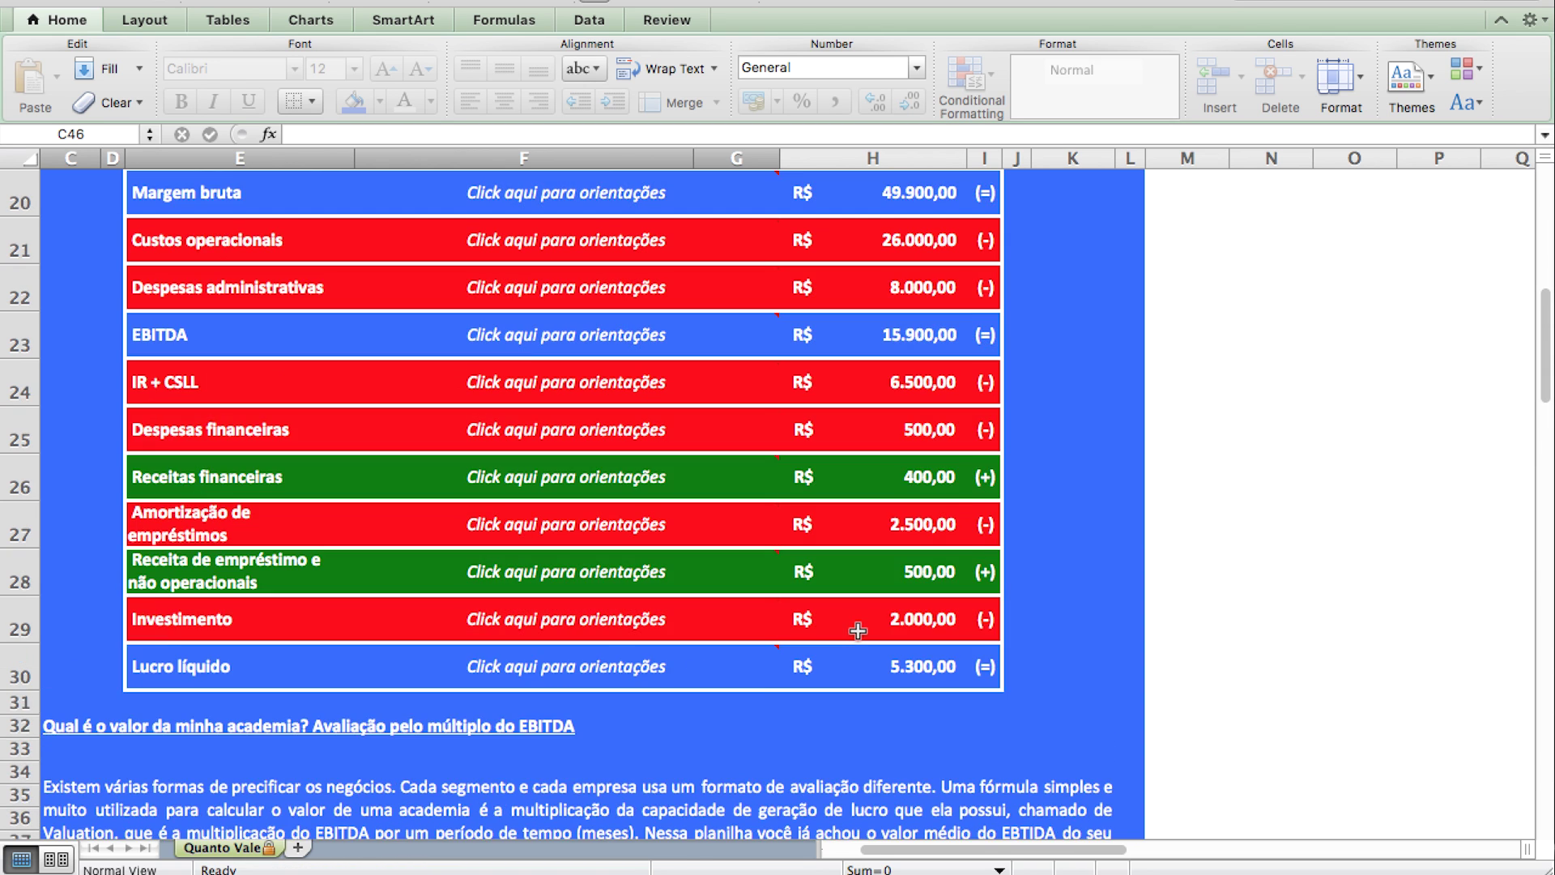
pyautogui.scroll(2, 858, 631)
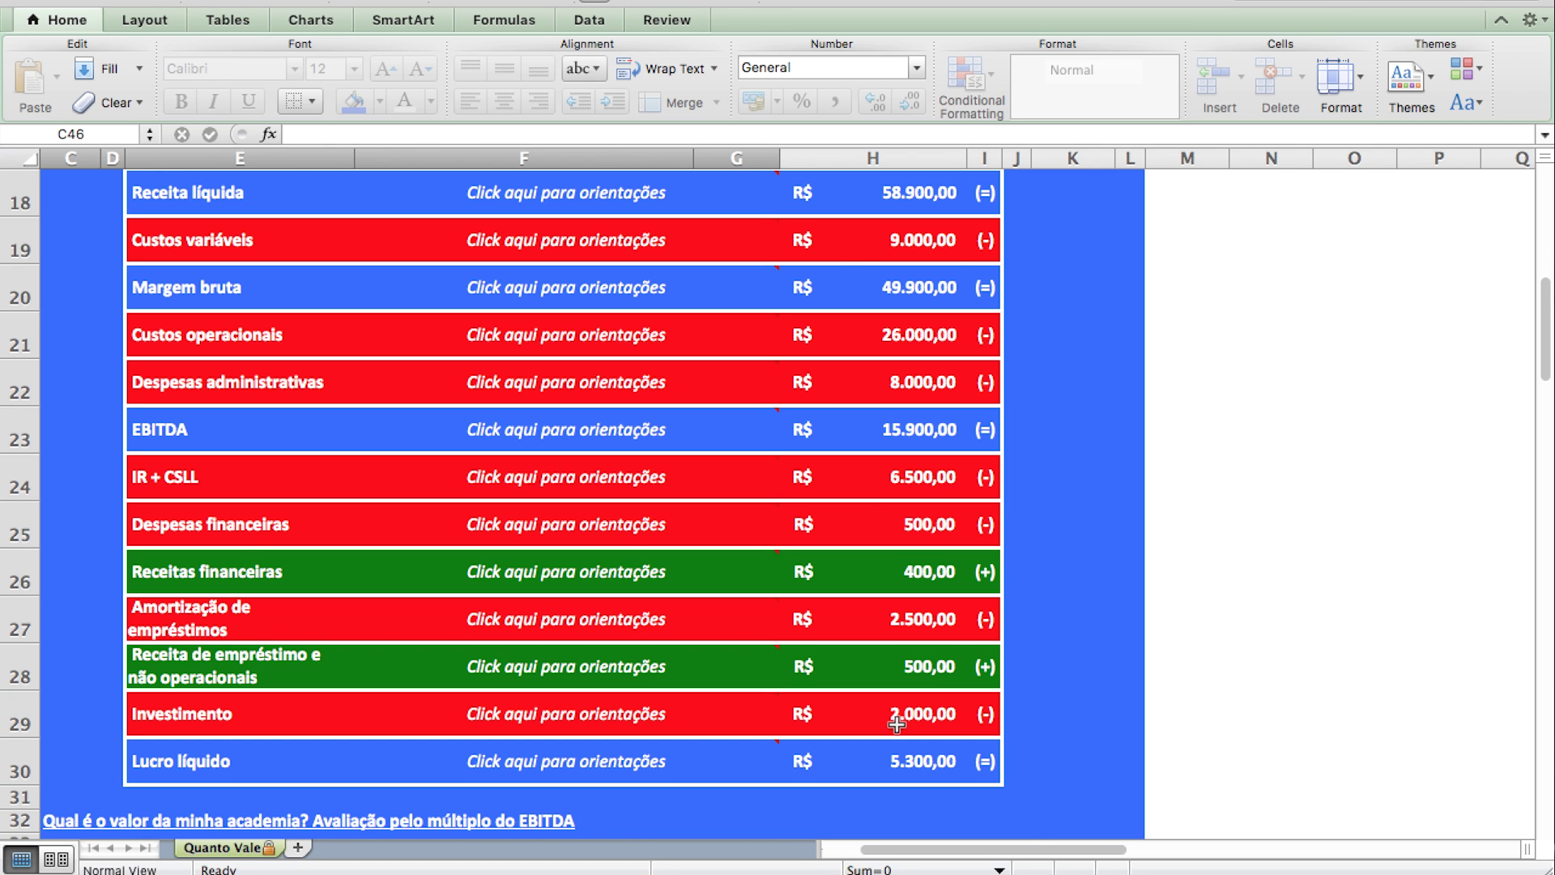
pyautogui.scroll(-8, 896, 723)
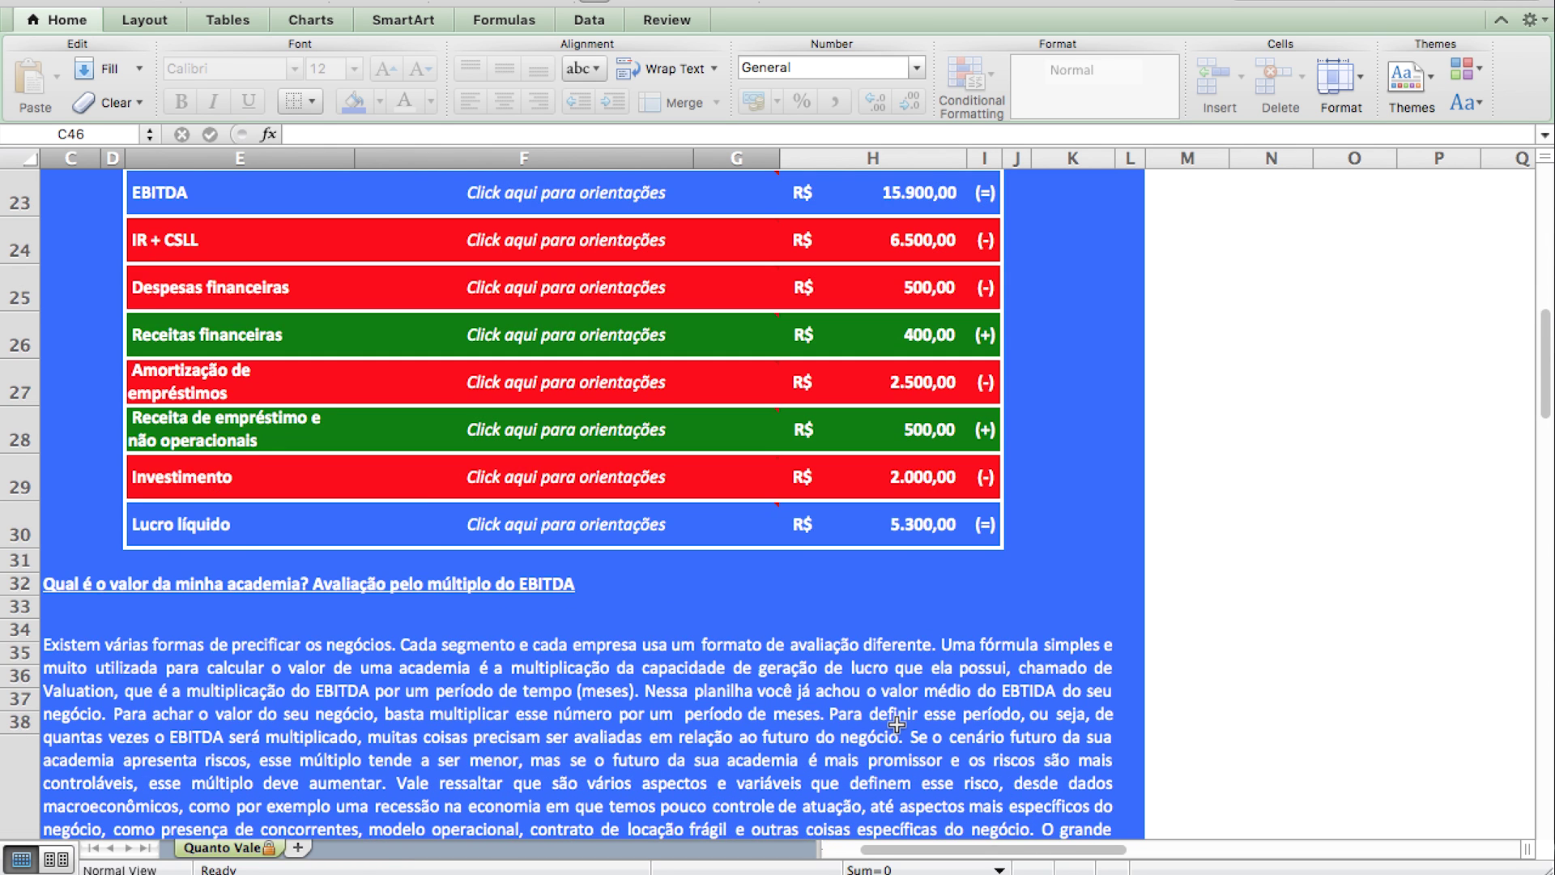
pyautogui.scroll(-4, 897, 723)
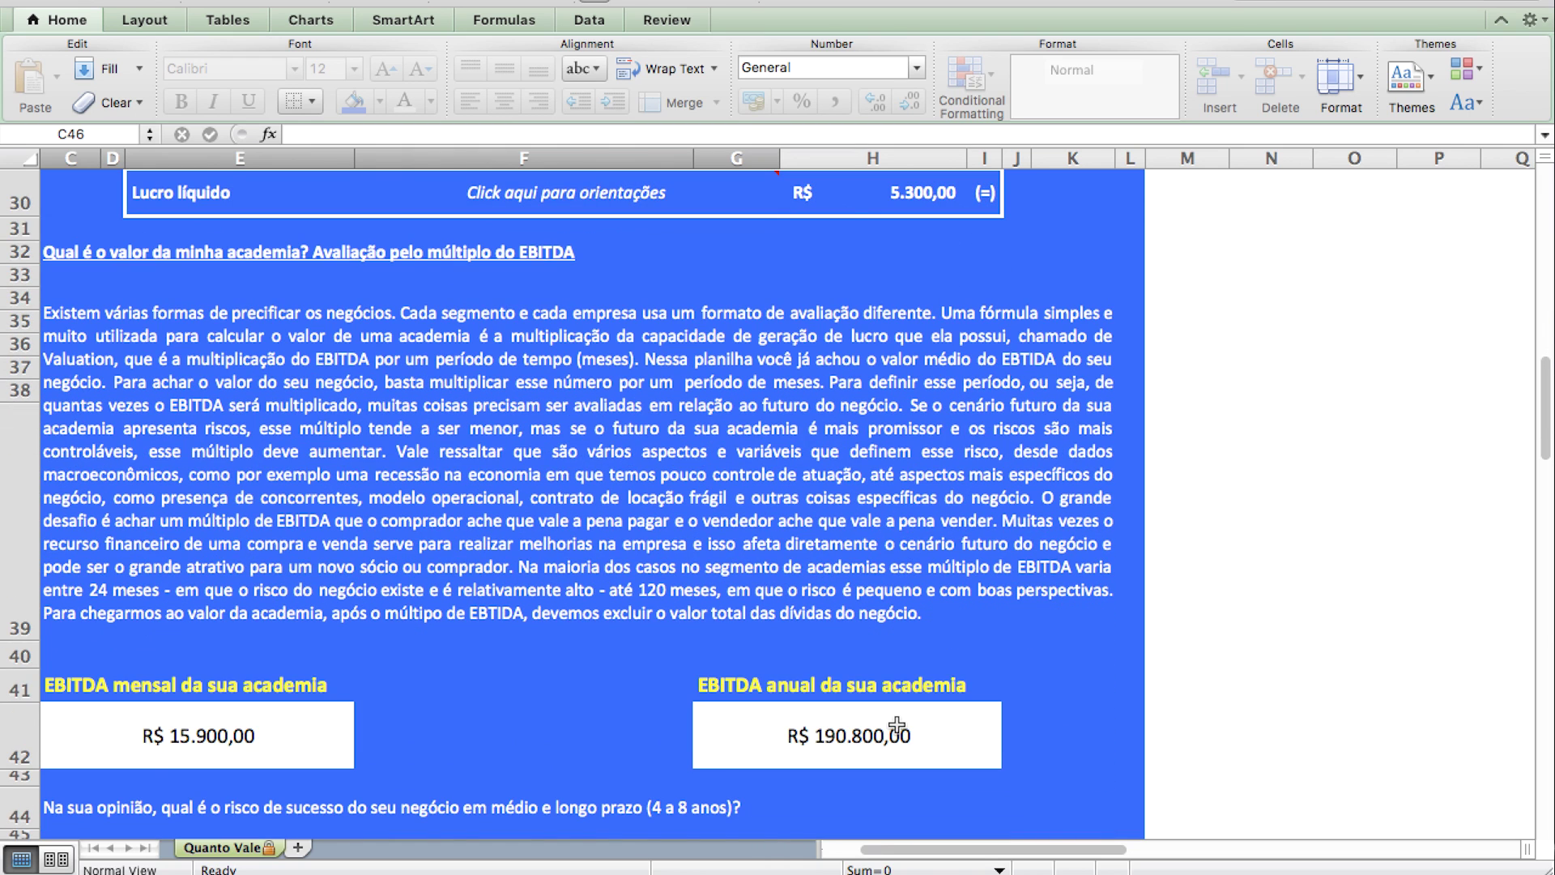
pyautogui.scroll(-4, 897, 724)
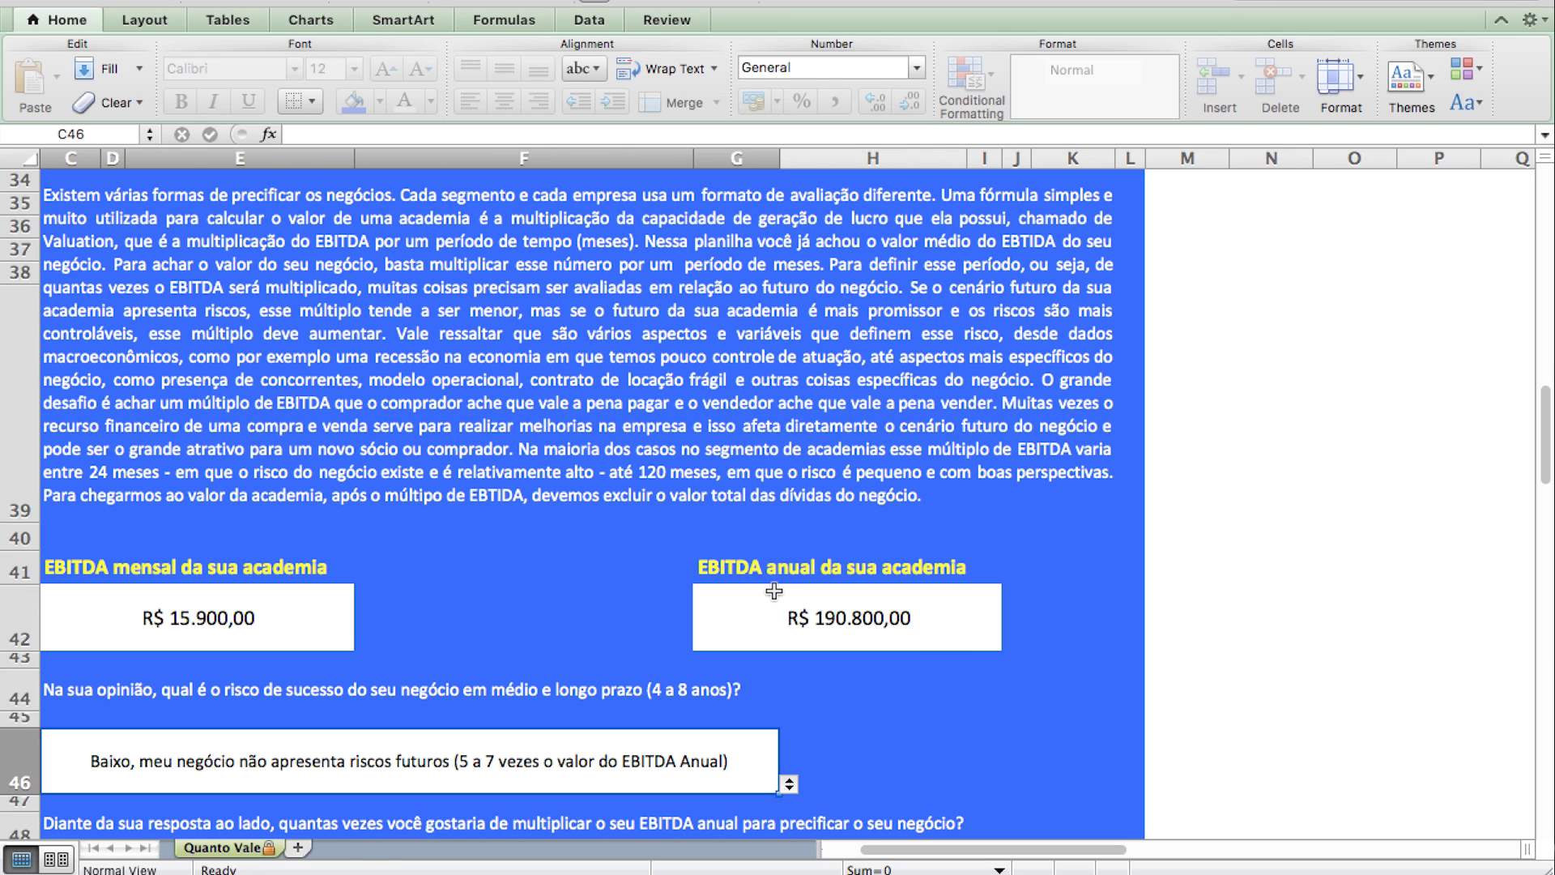
pyautogui.scroll(-2, 773, 591)
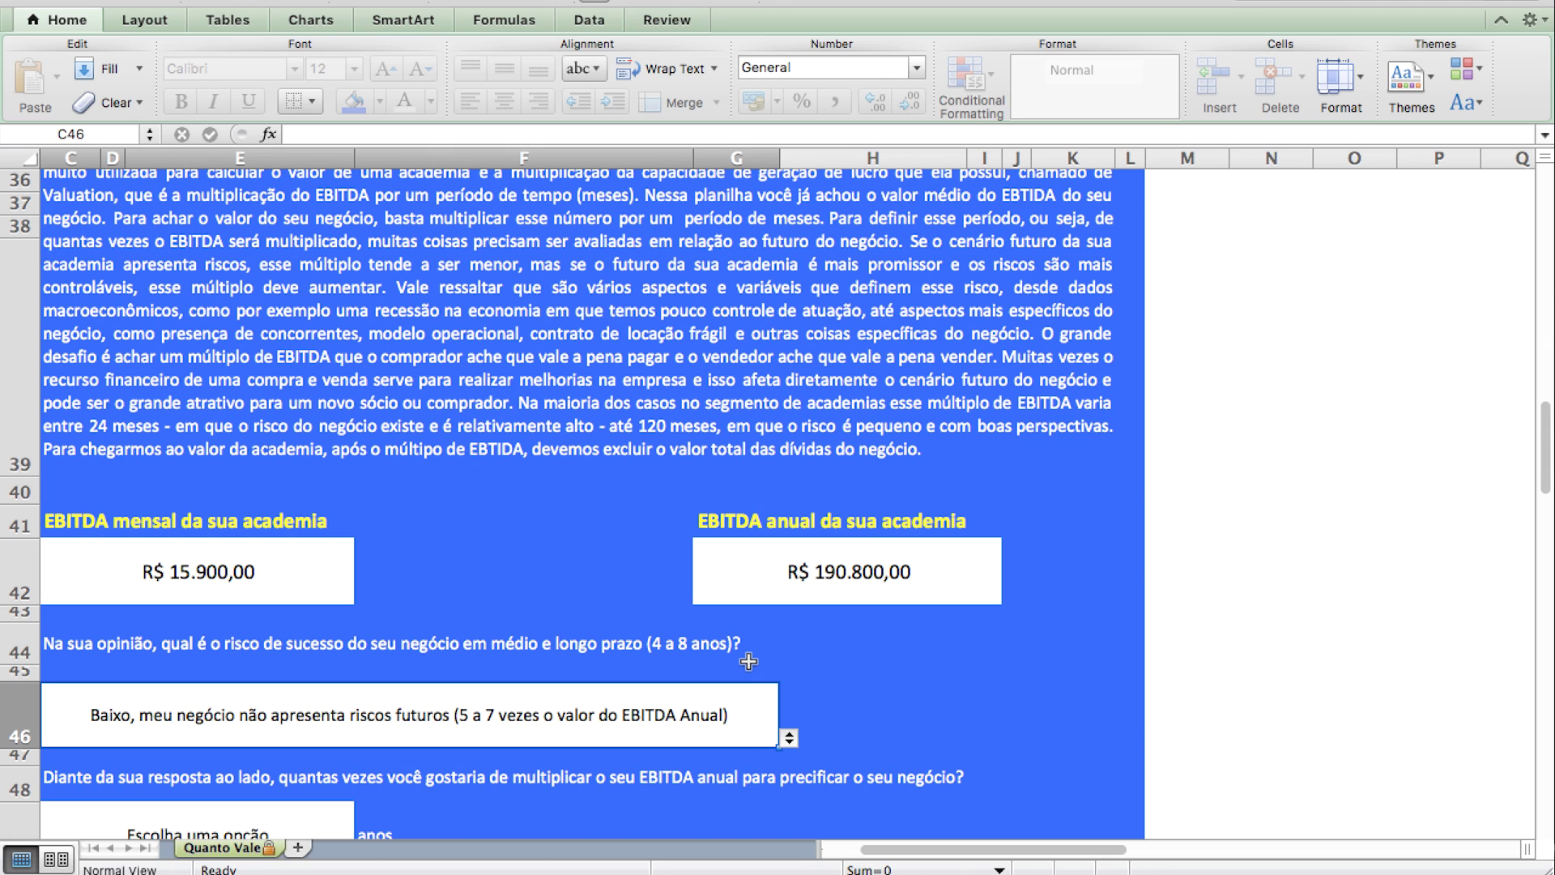
# Step: Try the Médio, Alto and Baixo answers in turn for the question about the business's medium- and long-term risk
pyautogui.click(790, 738)
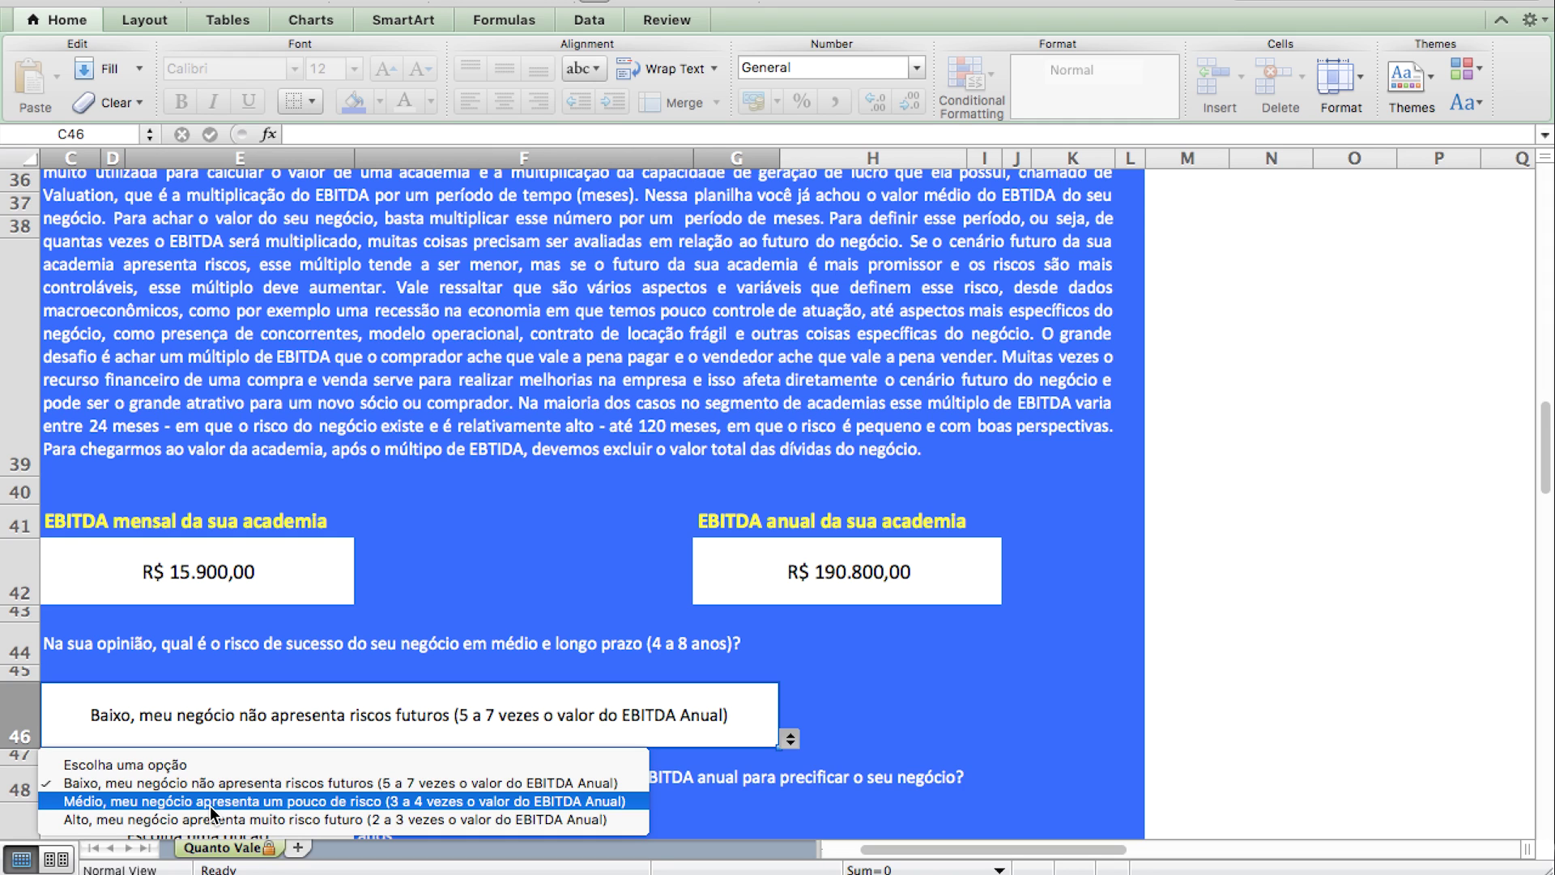
pyautogui.click(212, 800)
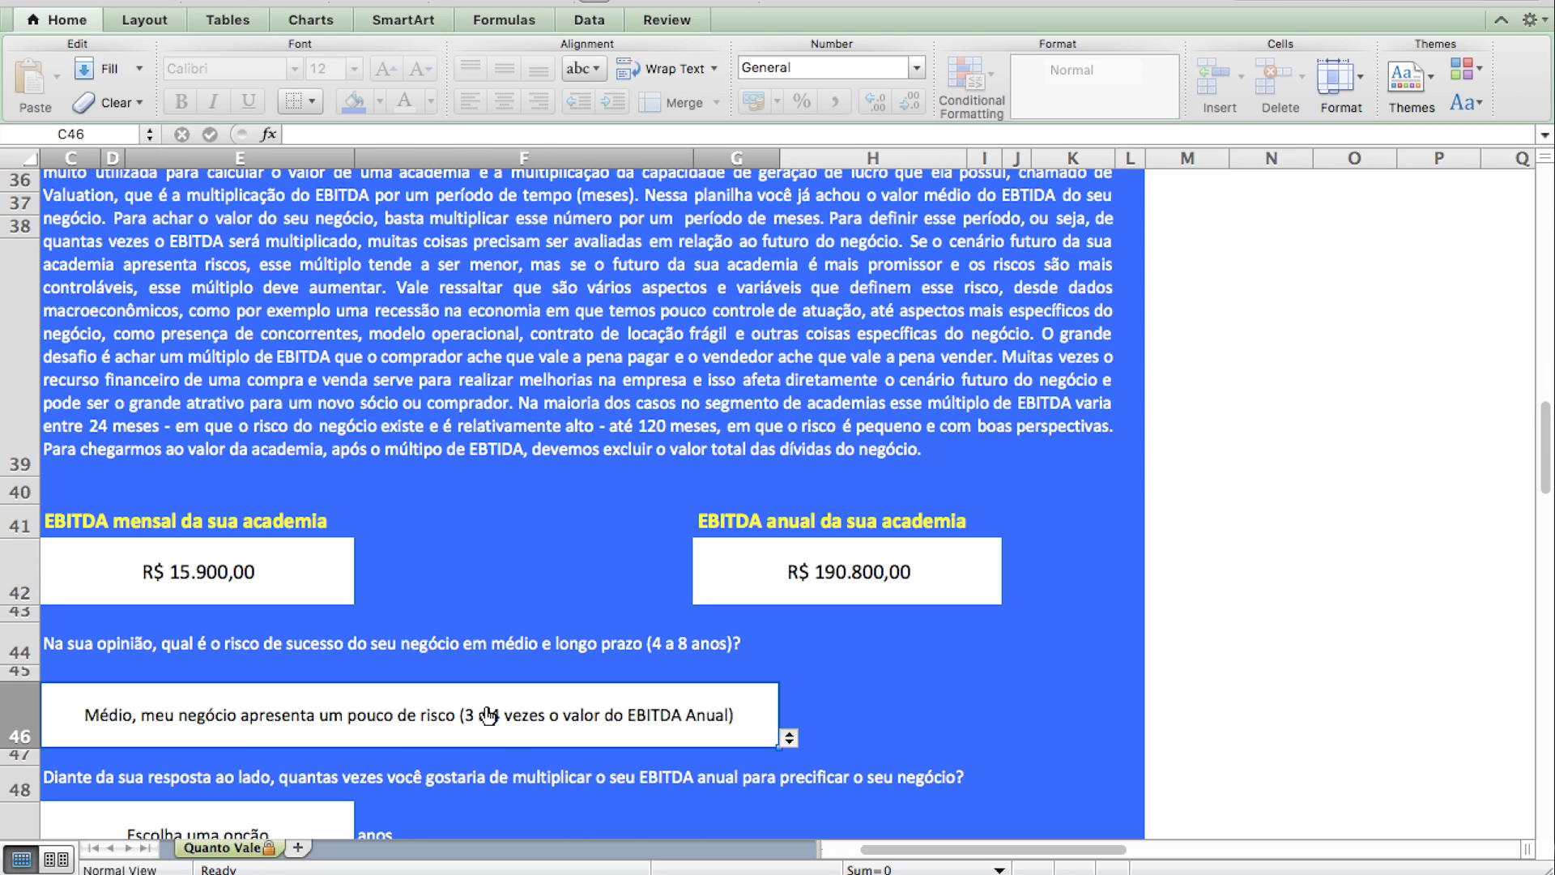
pyautogui.scroll(-5, 498, 733)
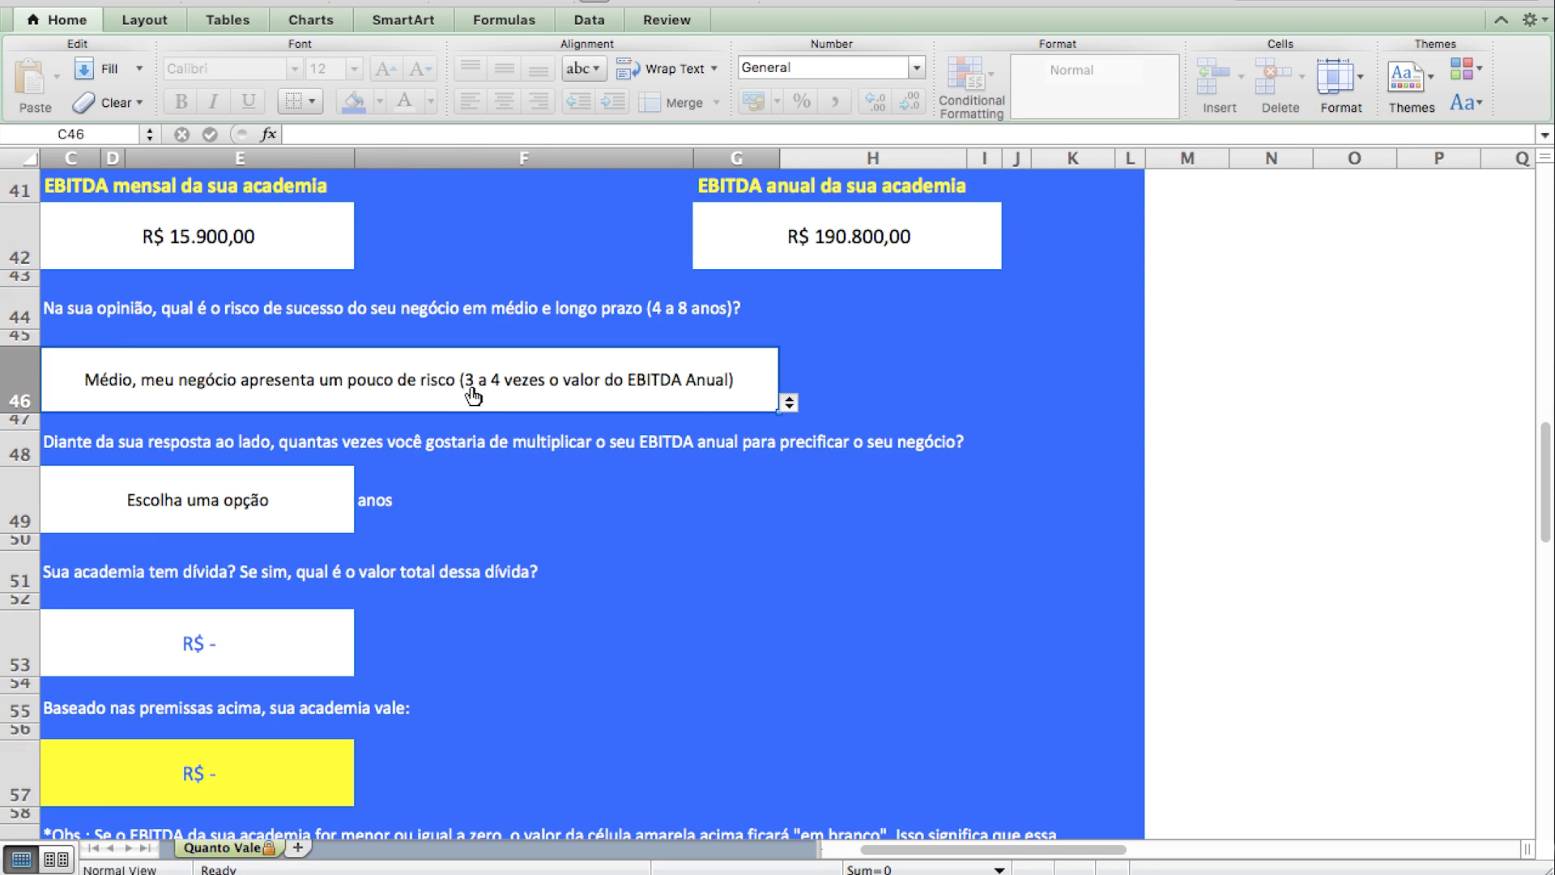
pyautogui.click(789, 403)
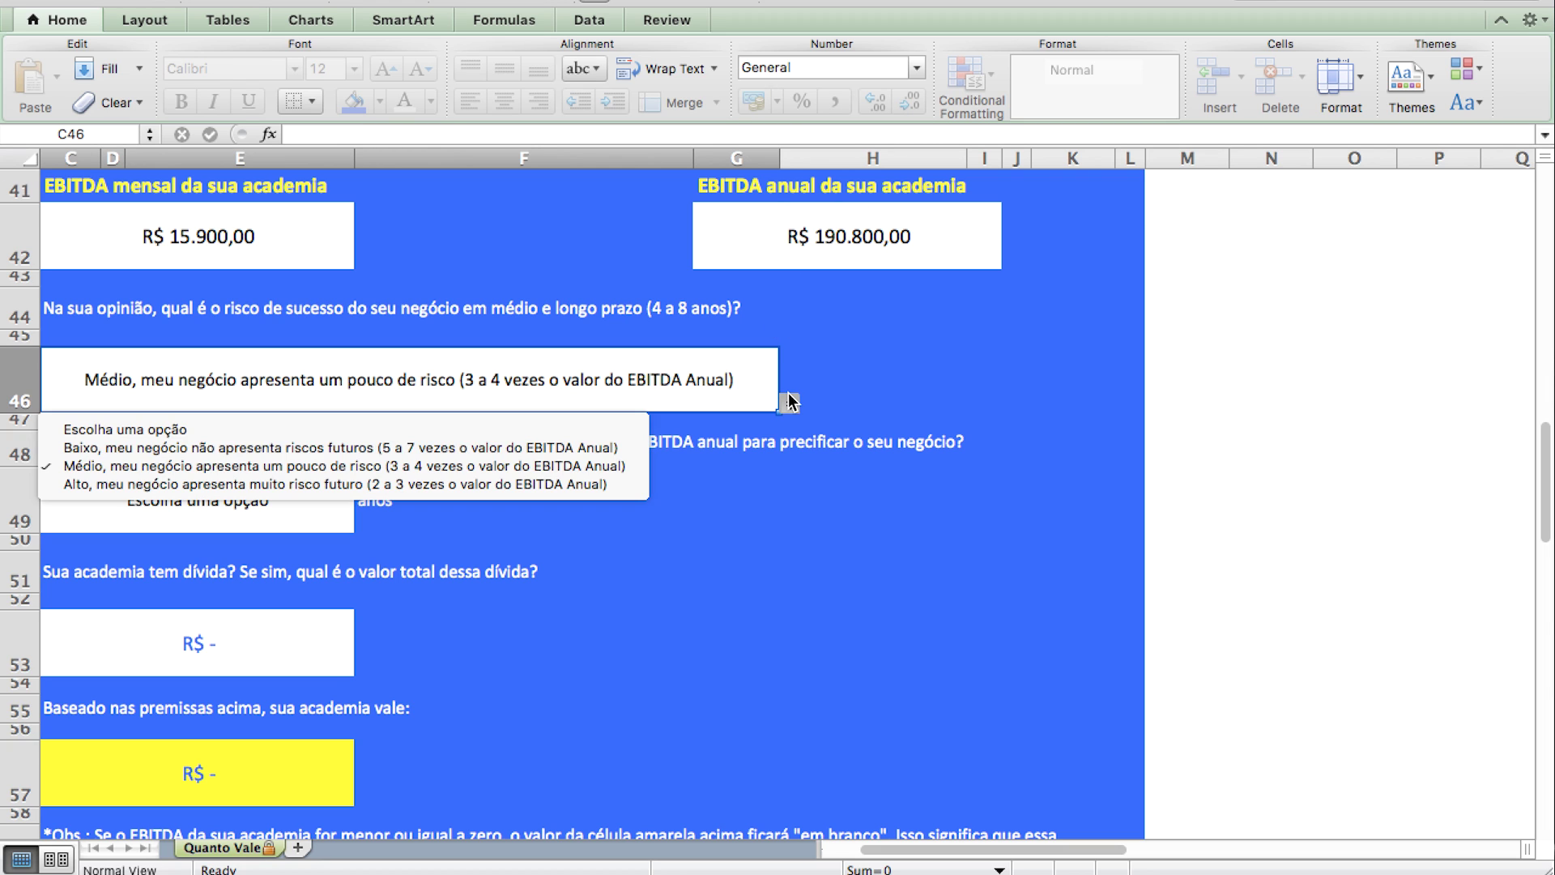
pyautogui.click(472, 483)
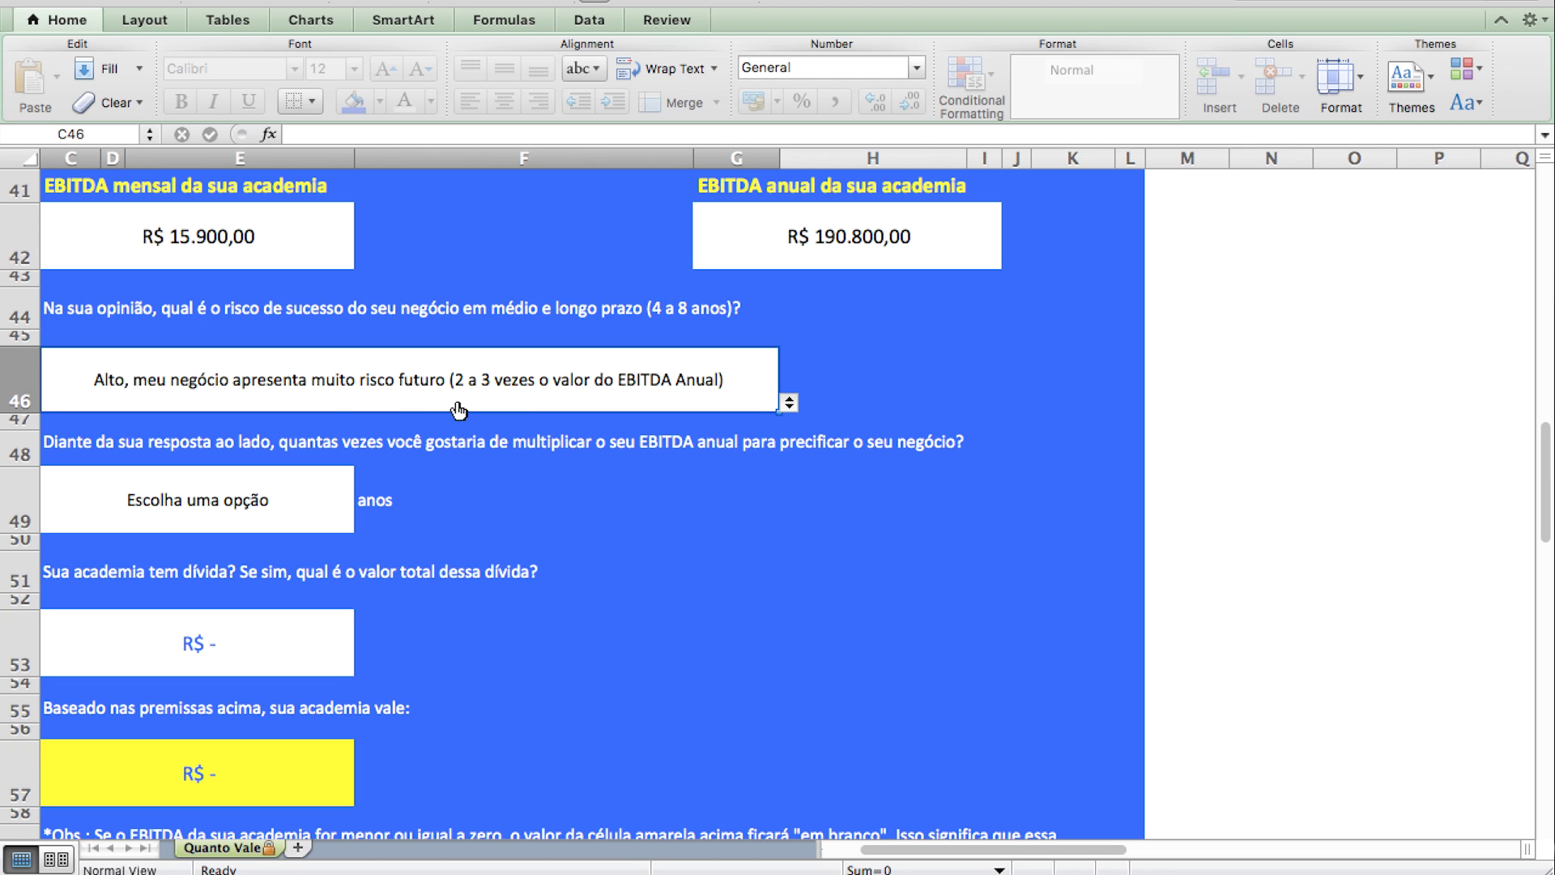
pyautogui.click(789, 402)
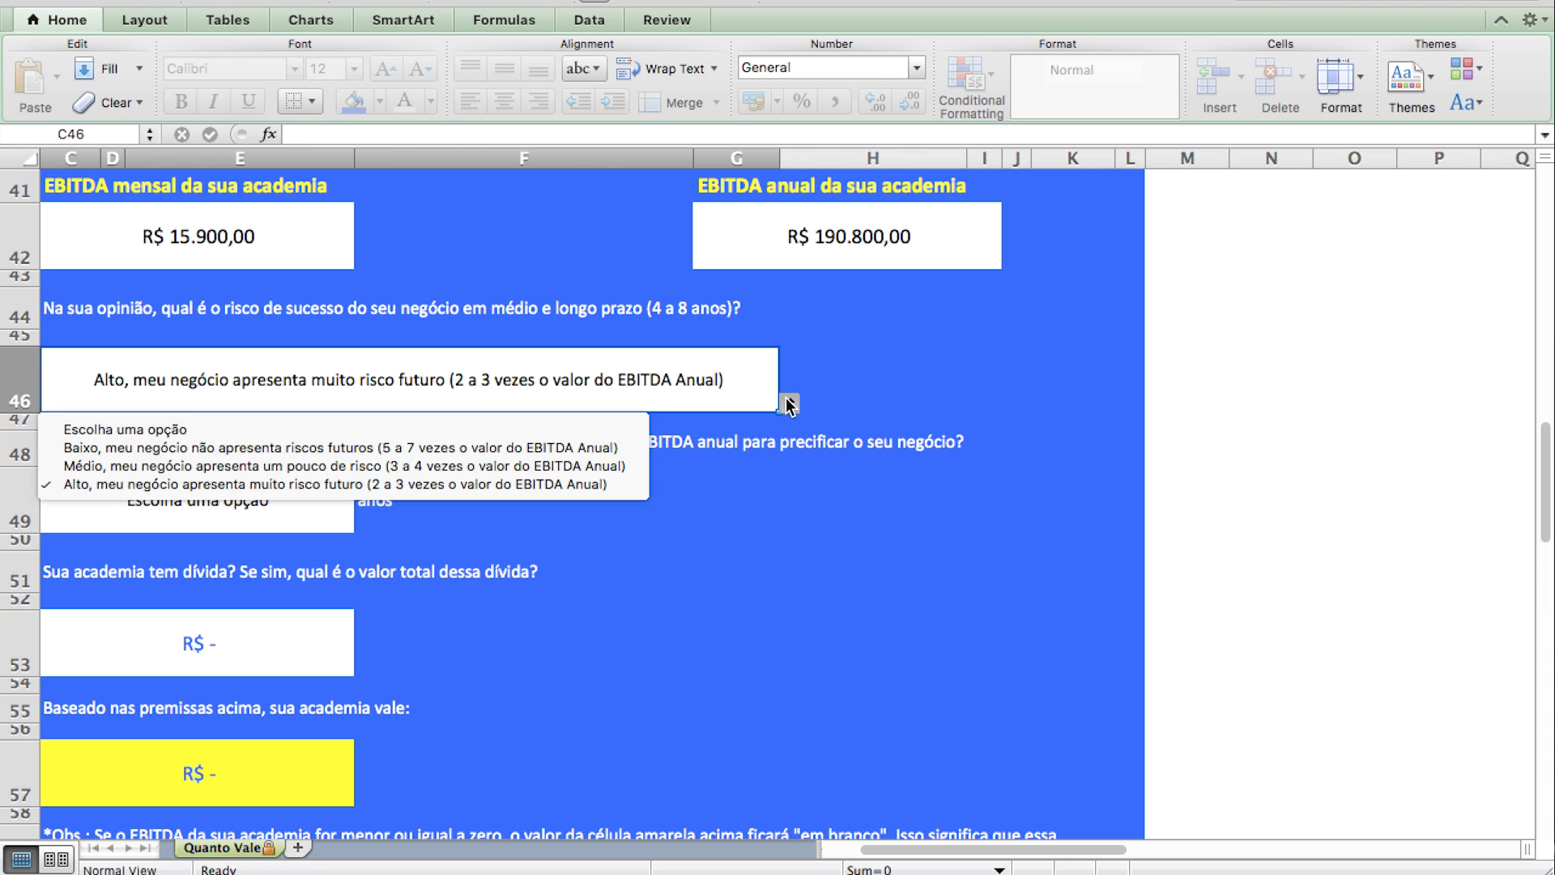
pyautogui.click(488, 450)
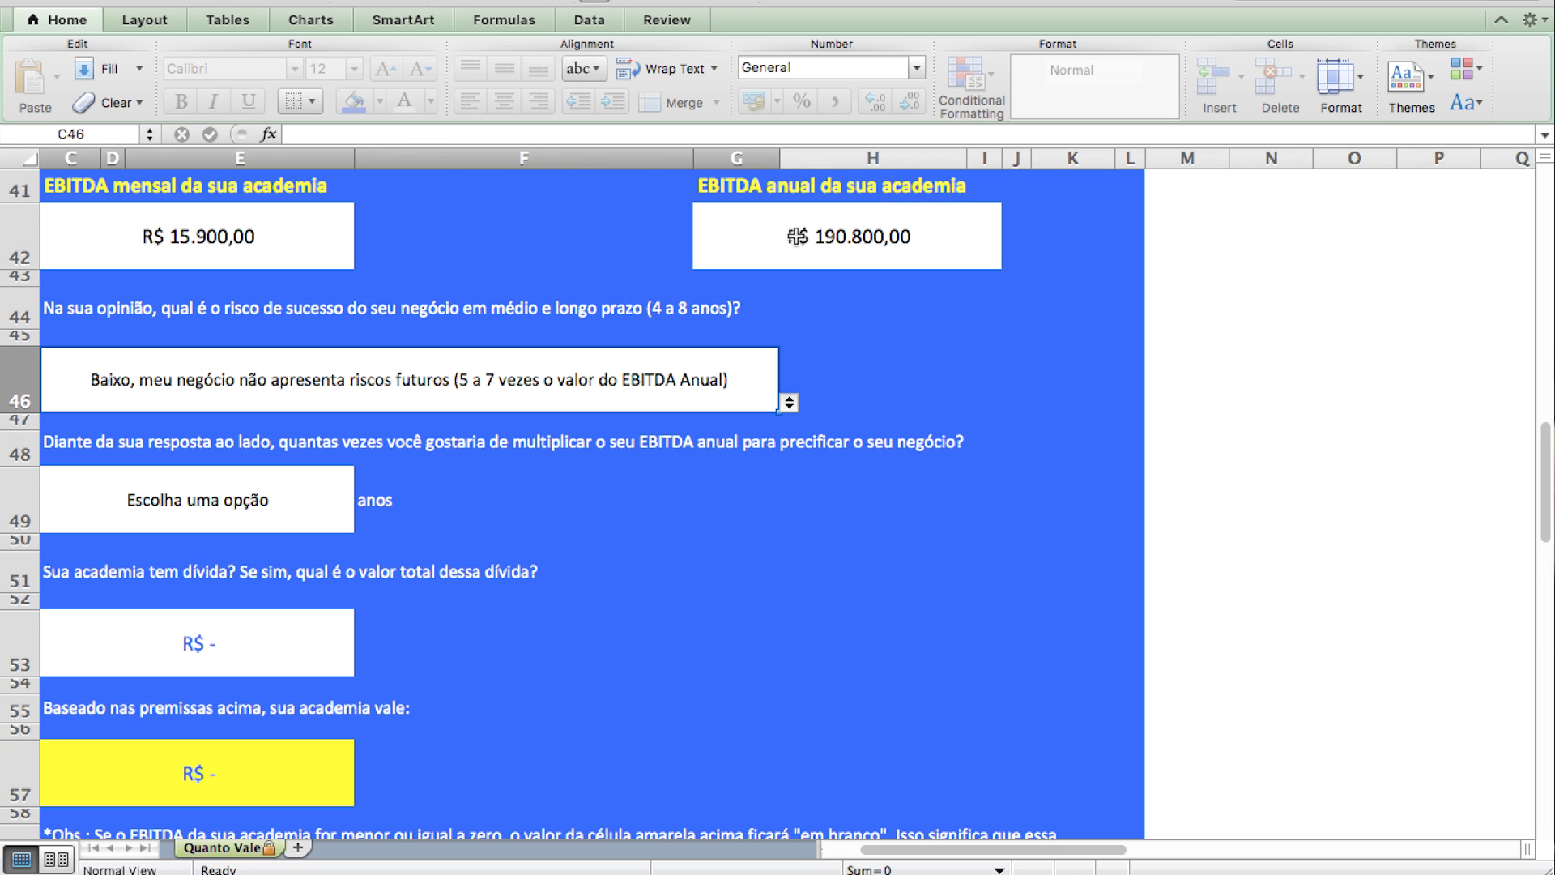
# Step: Answer the business risk question with Médio (3 a 4 vezes o valor do EBITDA Anual) and set the annual EBITDA multiple to 4 anos
pyautogui.click(789, 402)
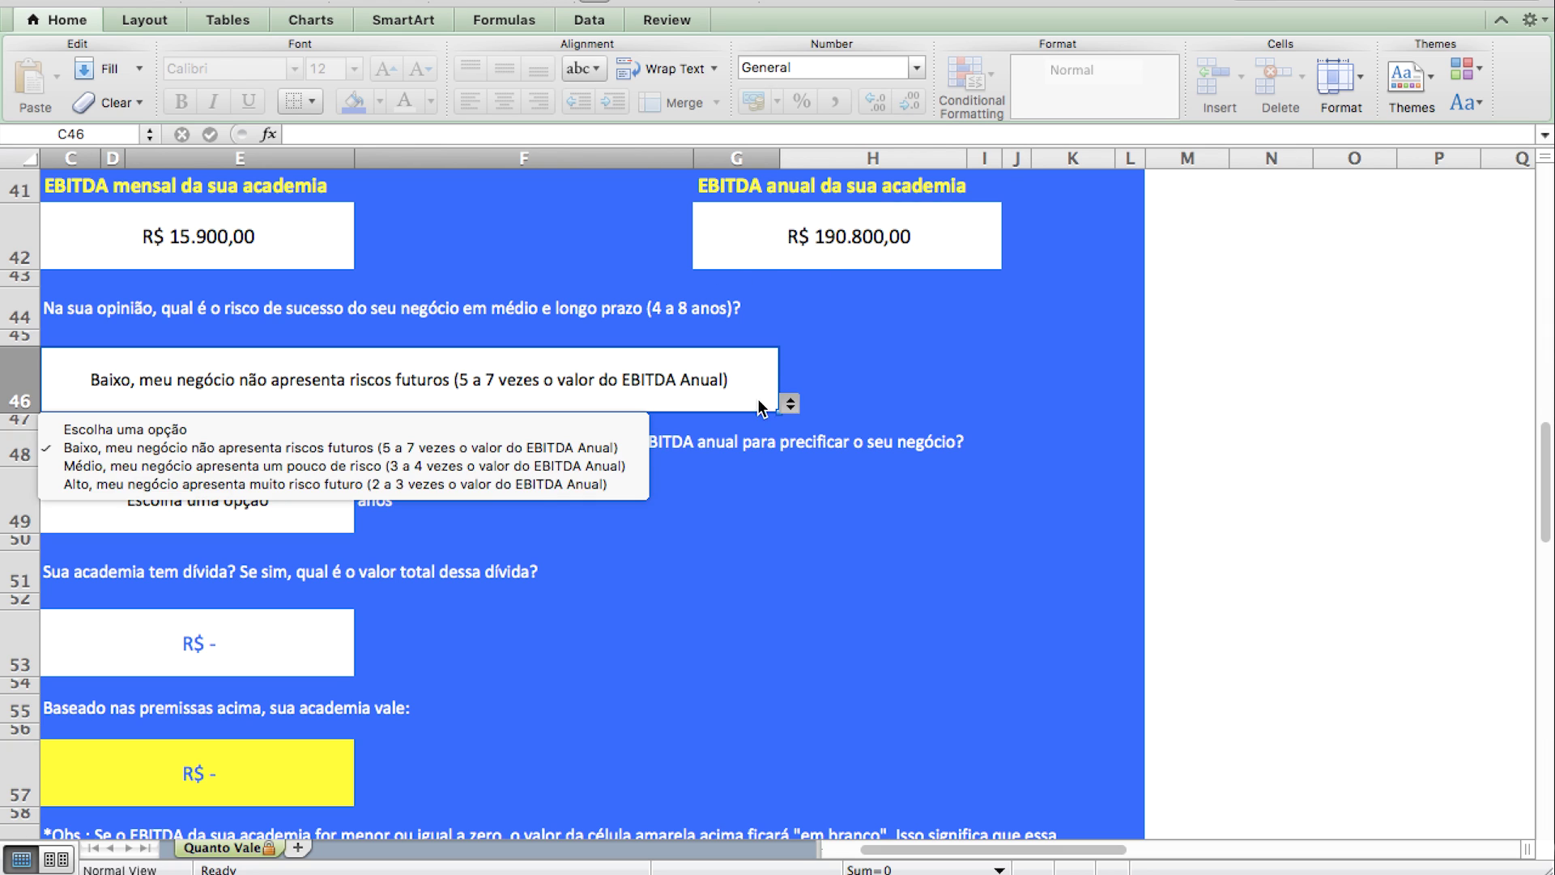
pyautogui.click(512, 468)
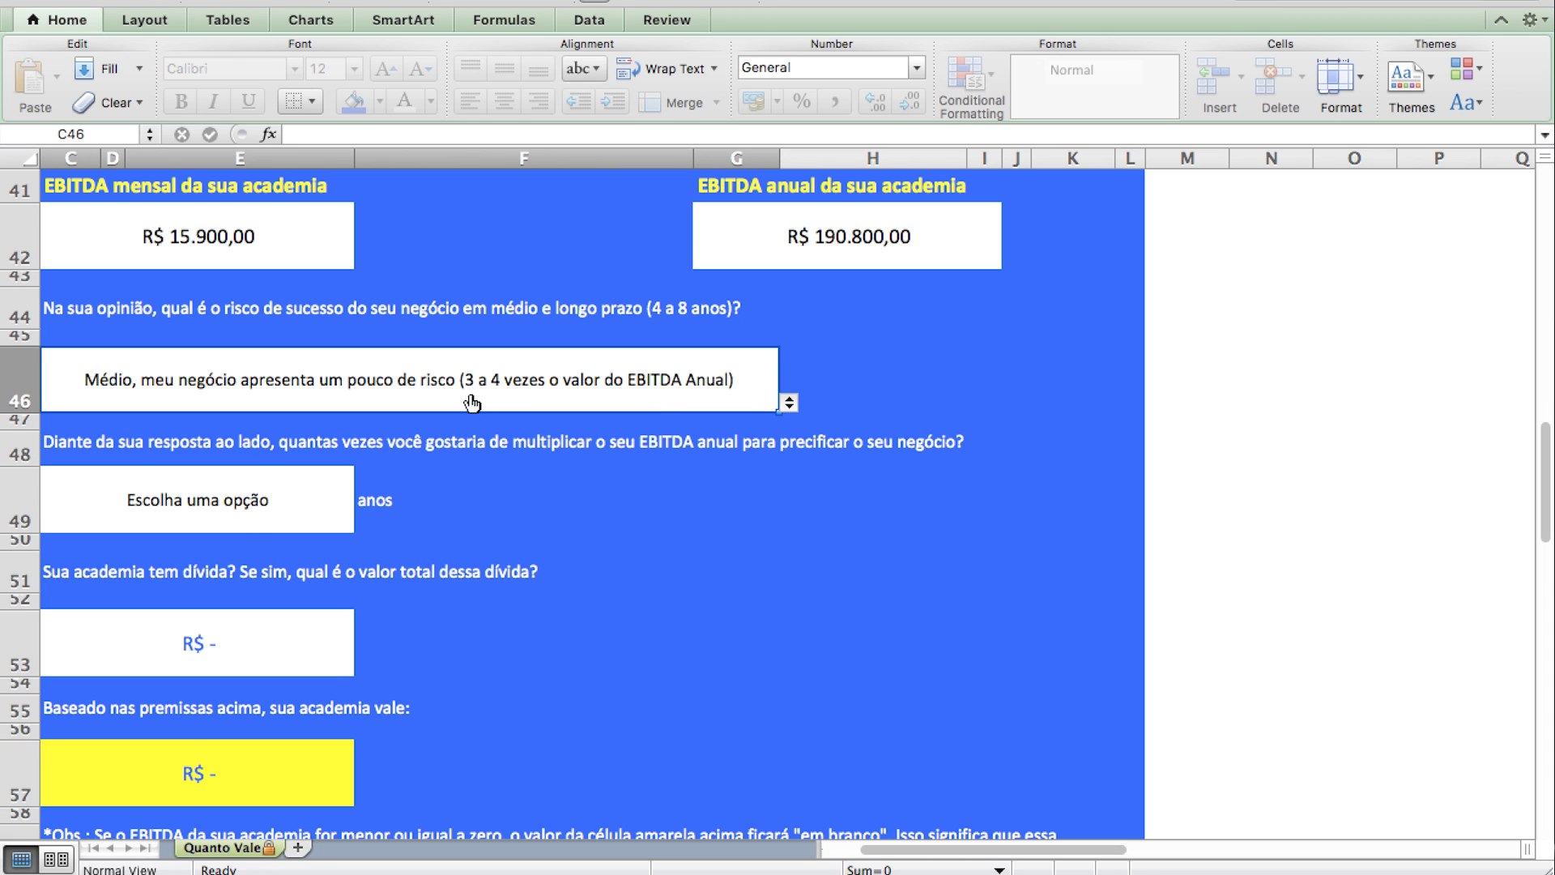
pyautogui.click(242, 529)
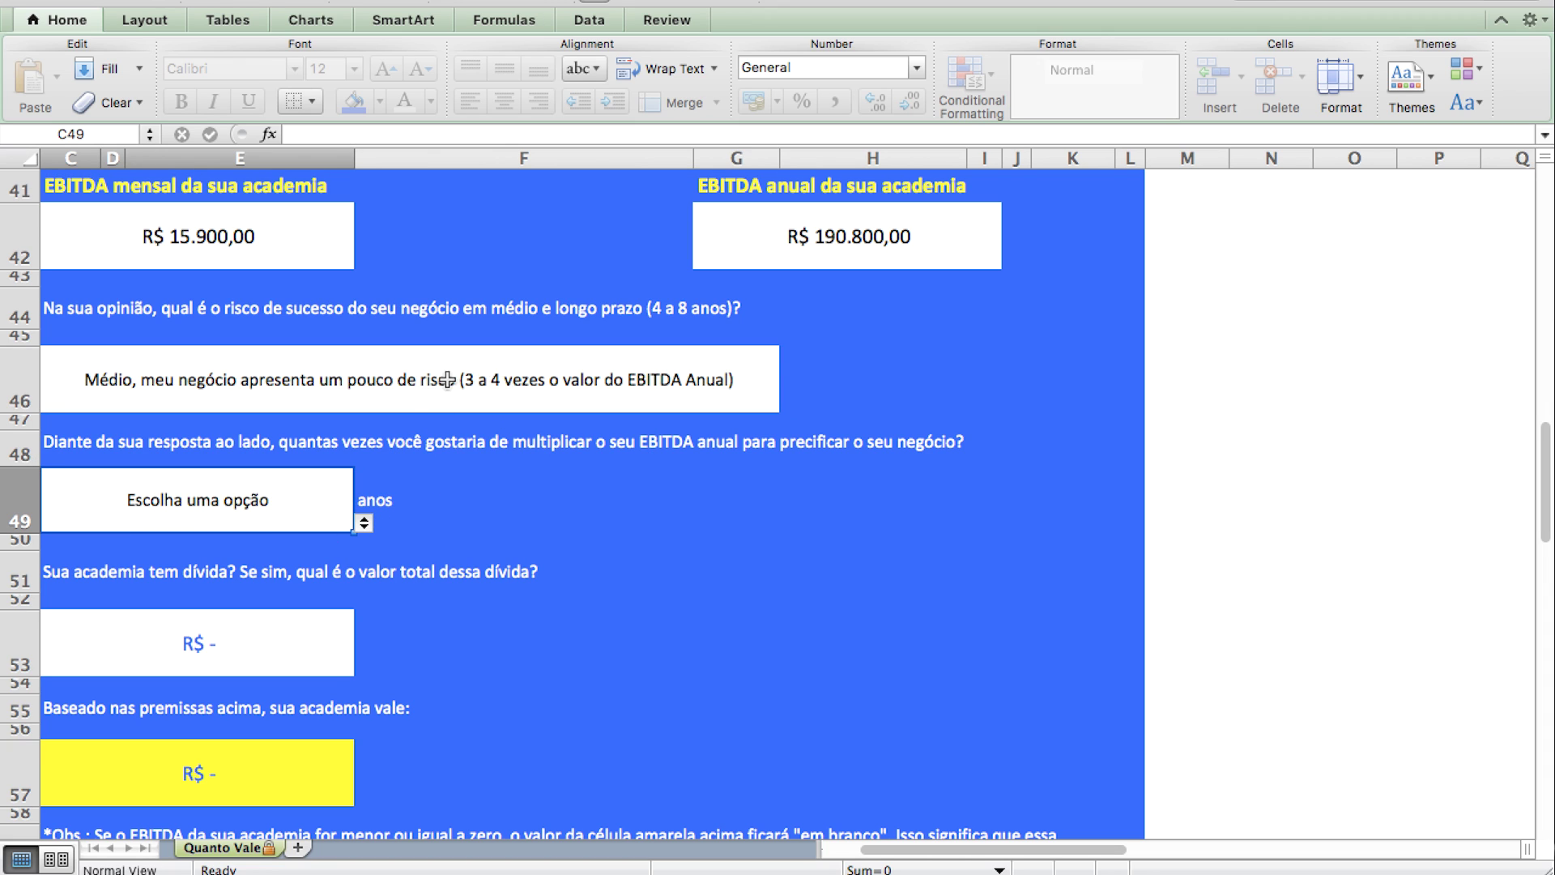
pyautogui.click(365, 524)
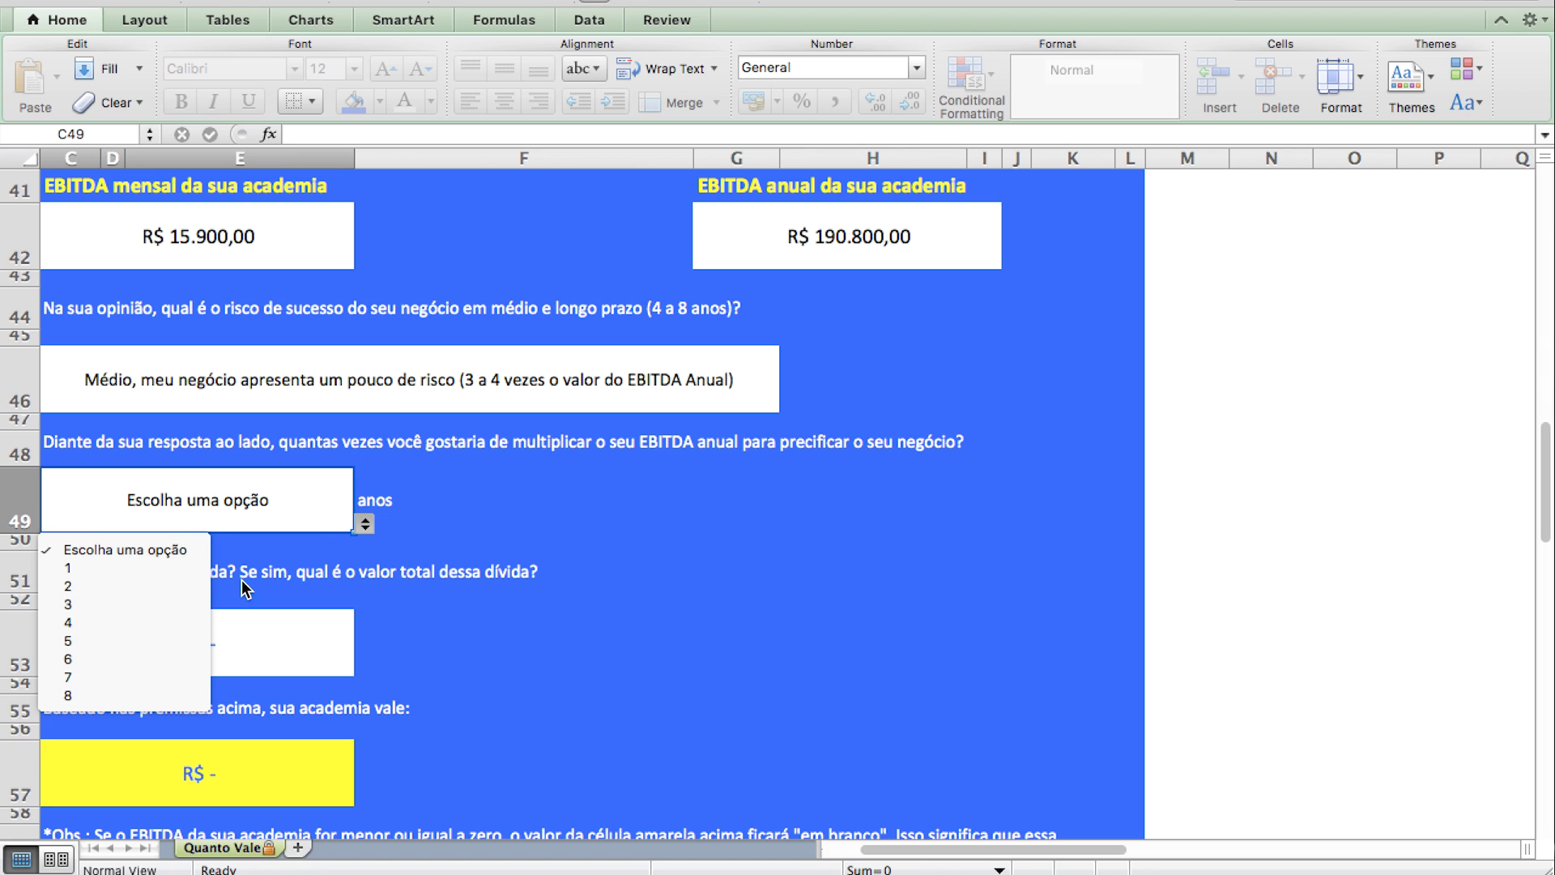
pyautogui.click(152, 624)
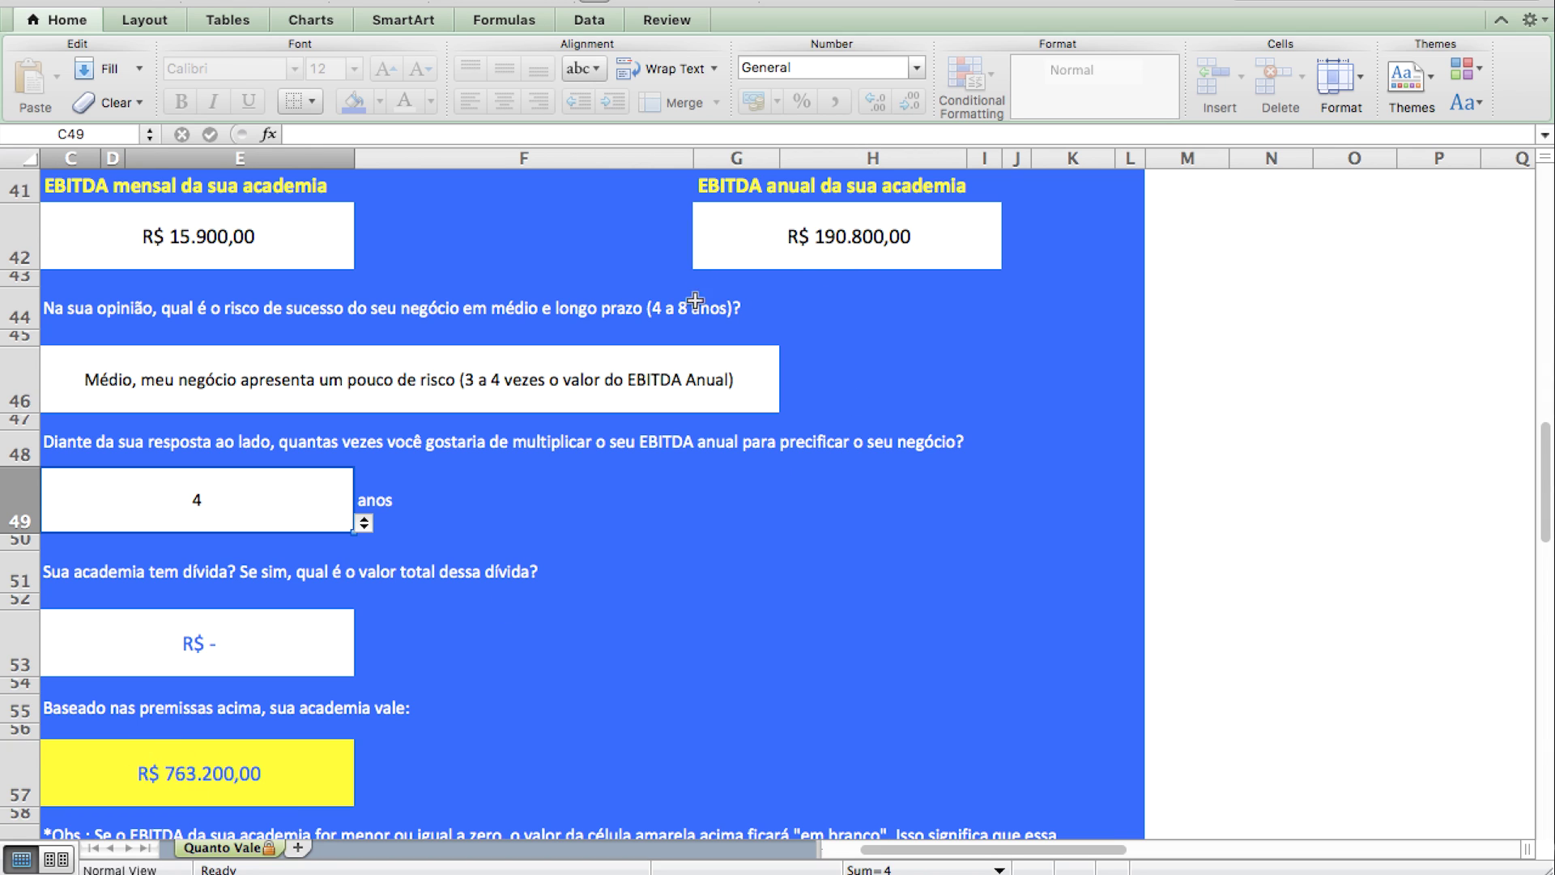
# Step: Compare the gym's estimated value with the monthly statement figures and the monthly and annual EBITDA
pyautogui.scroll(1, 428, 312)
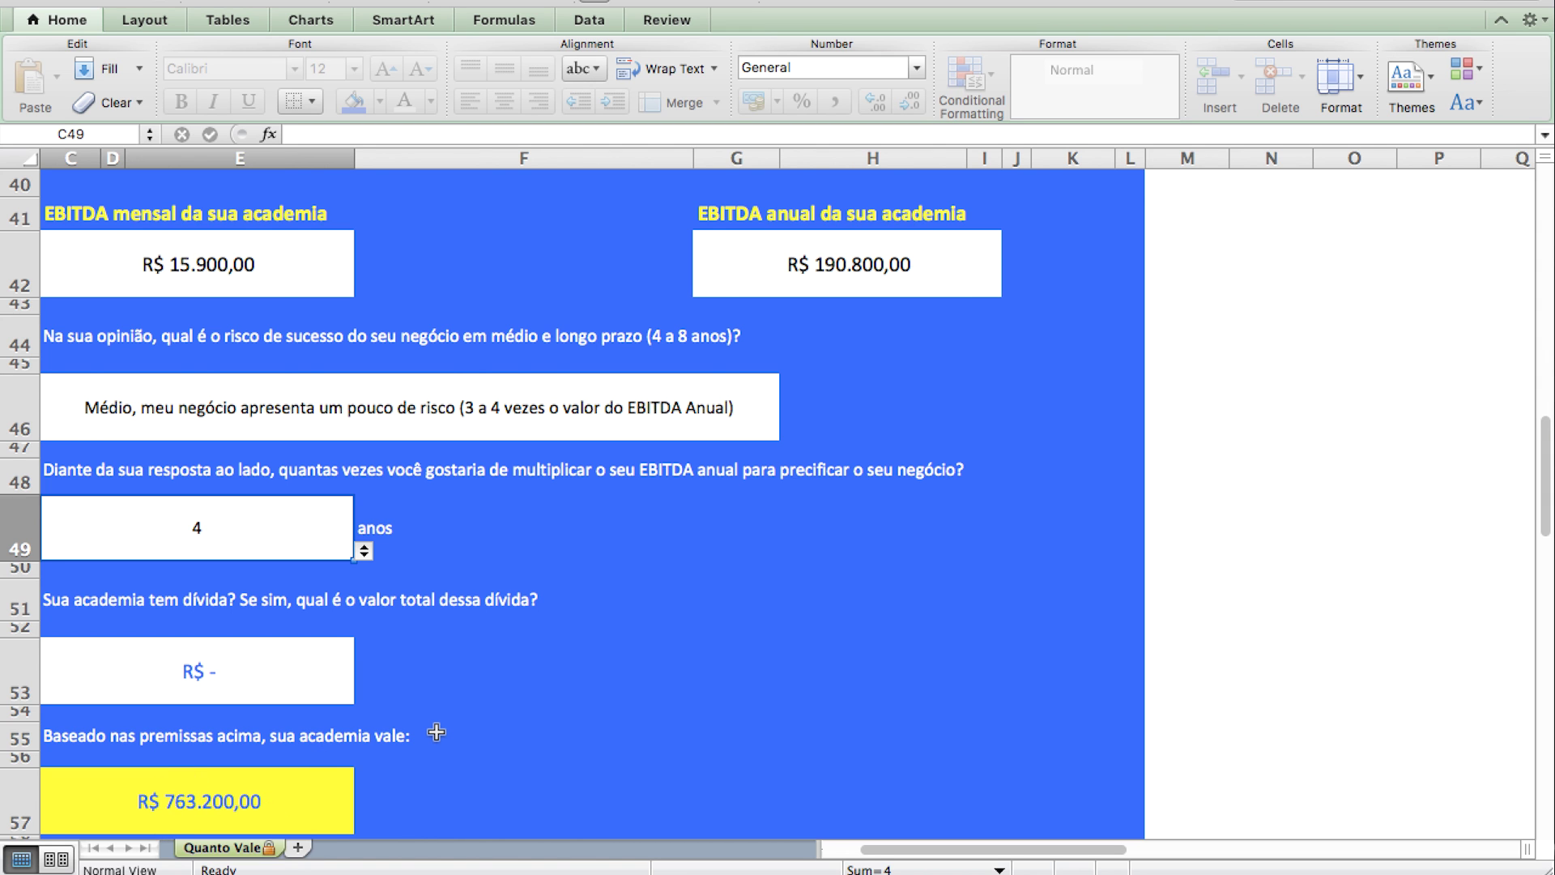
pyautogui.scroll(10, 437, 731)
pyautogui.scroll(2, 437, 731)
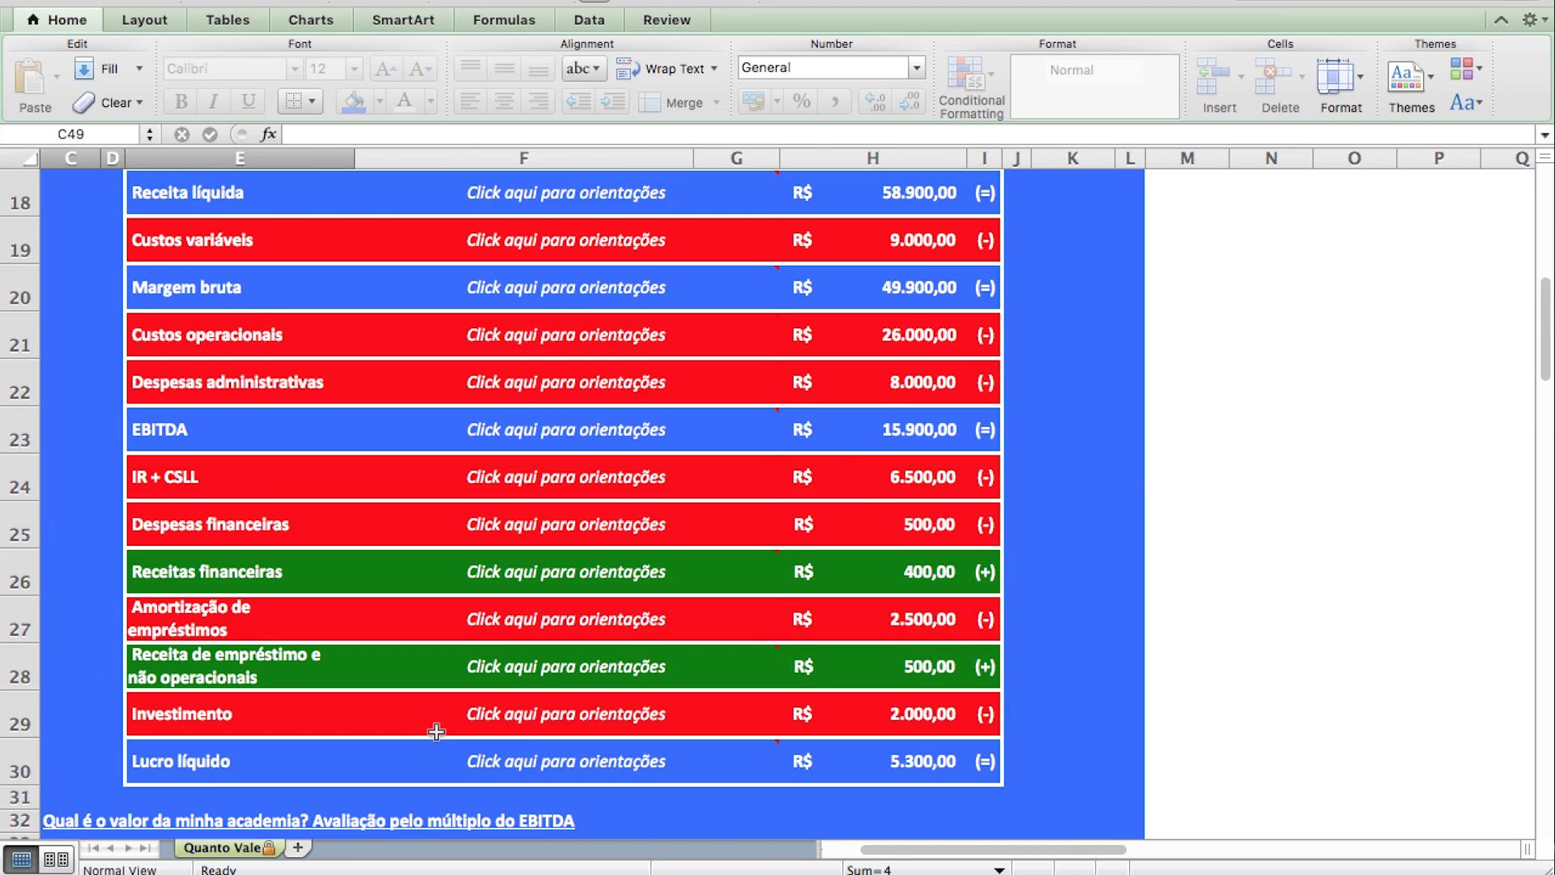
pyautogui.scroll(-6, 436, 731)
pyautogui.scroll(-4, 437, 731)
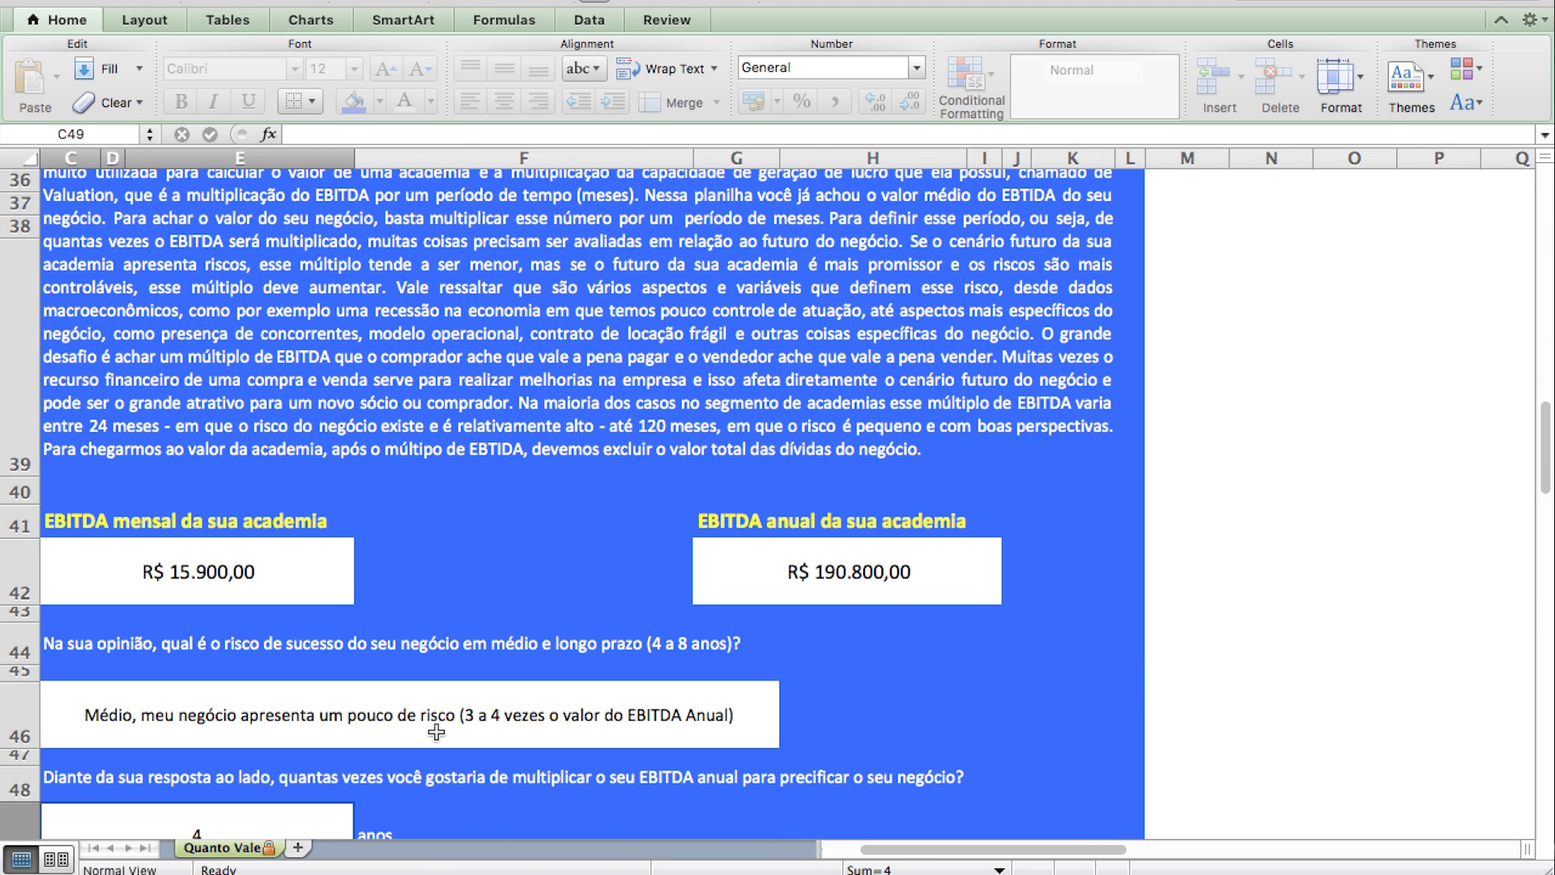
pyautogui.scroll(-4, 437, 732)
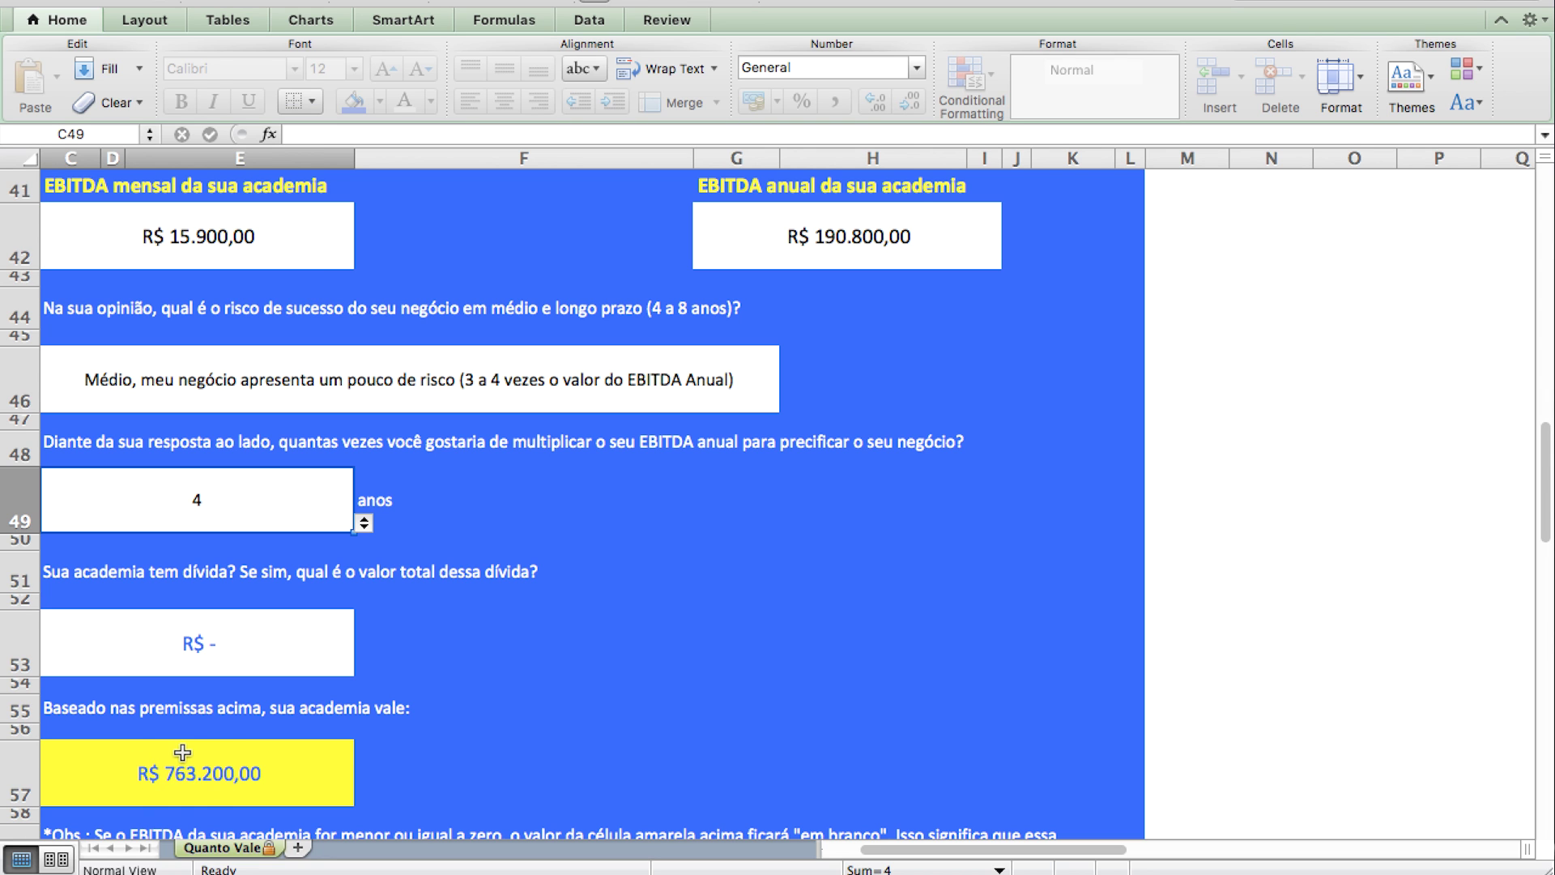
pyautogui.scroll(8, 388, 684)
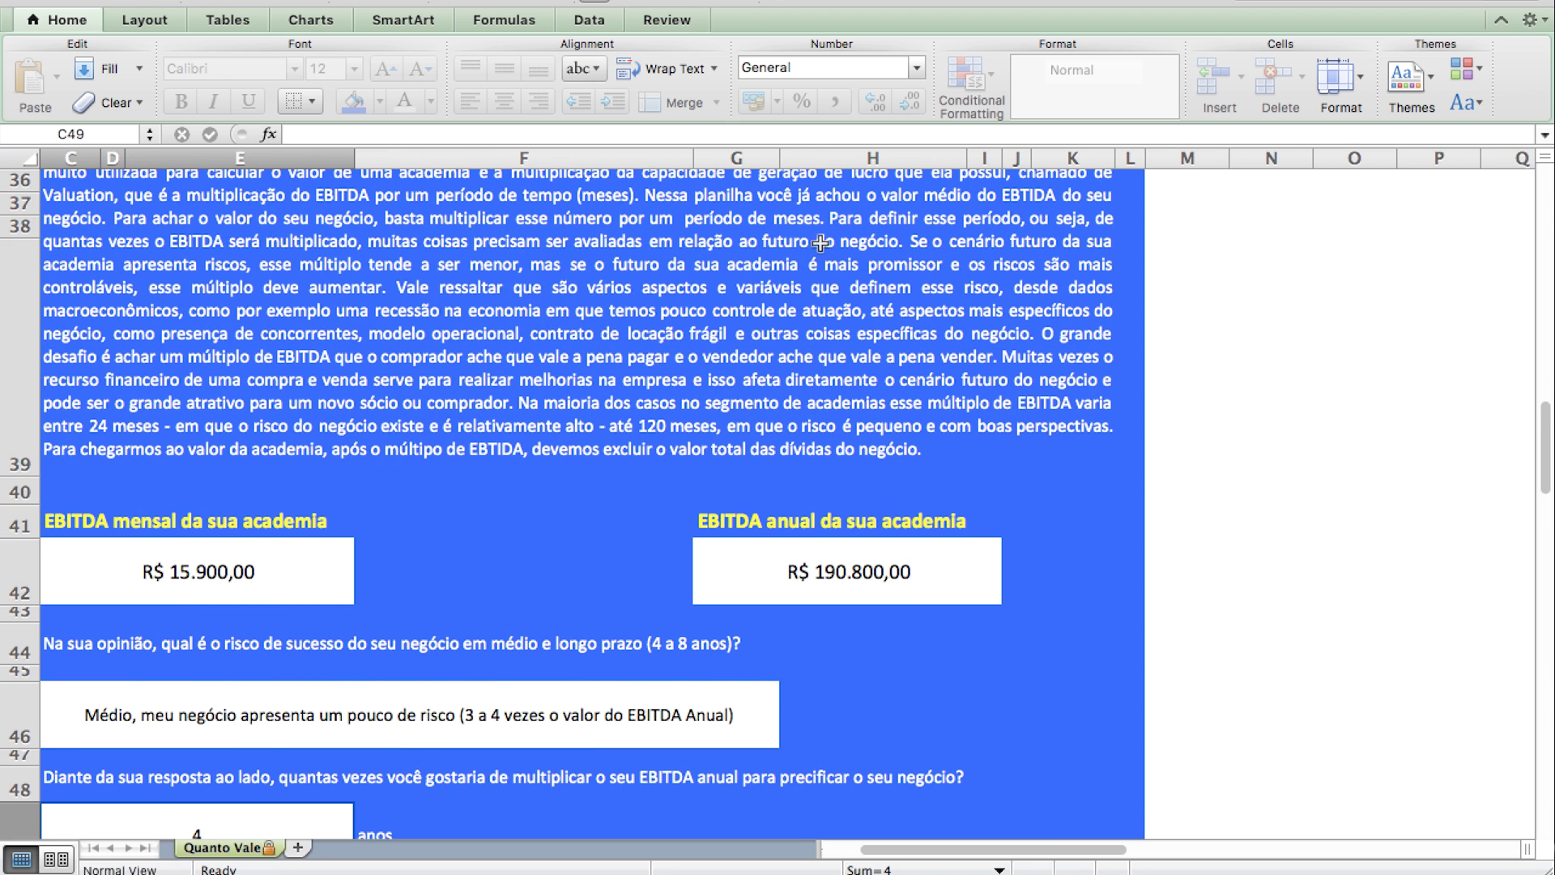
pyautogui.scroll(6, 810, 255)
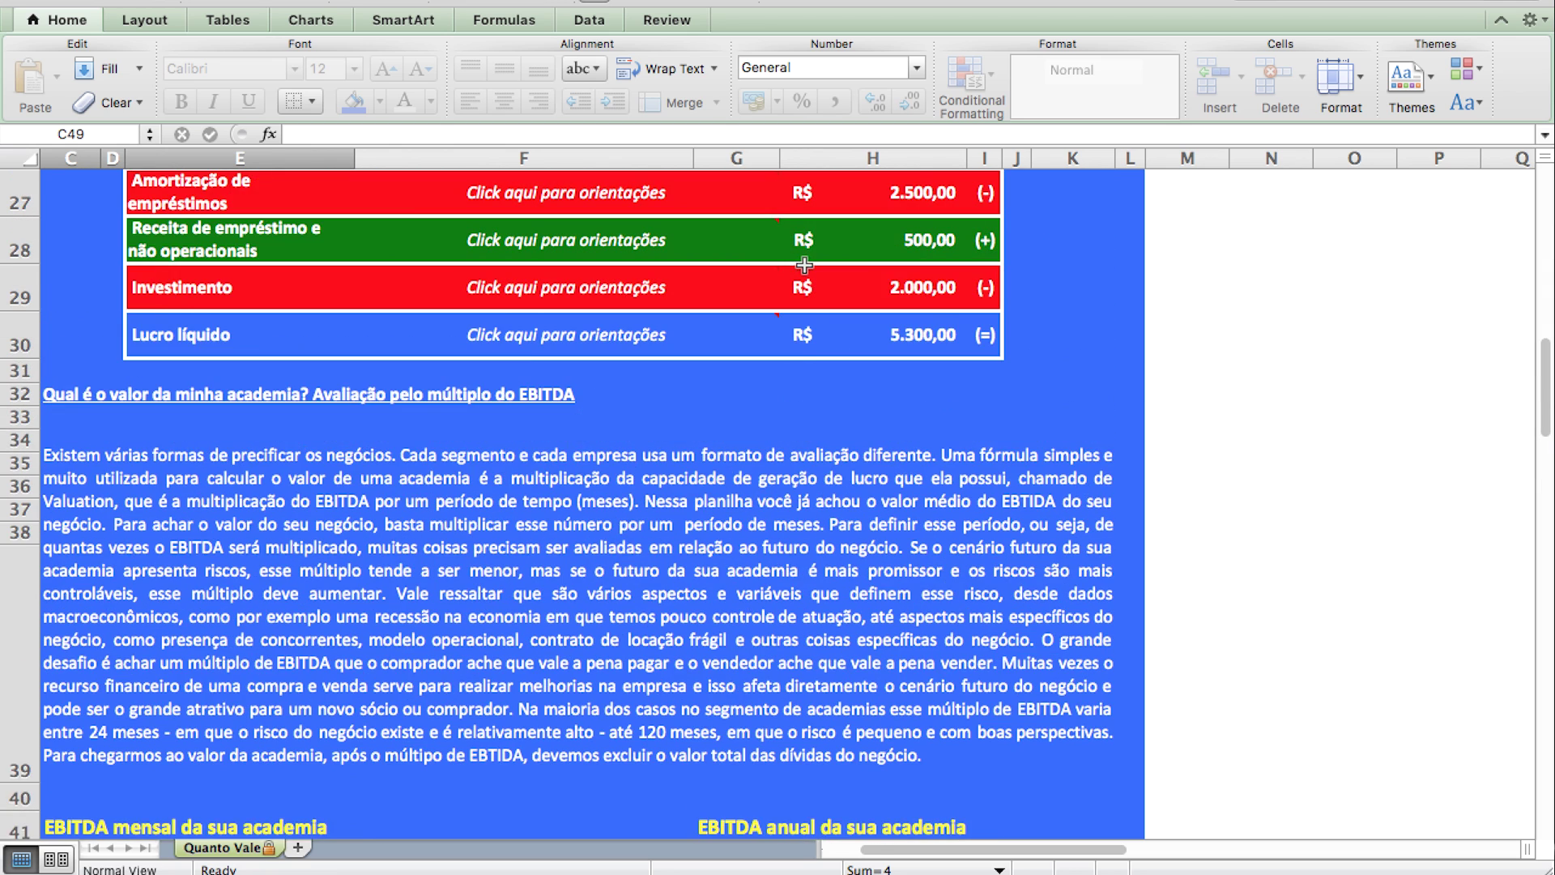
pyautogui.scroll(1, 804, 264)
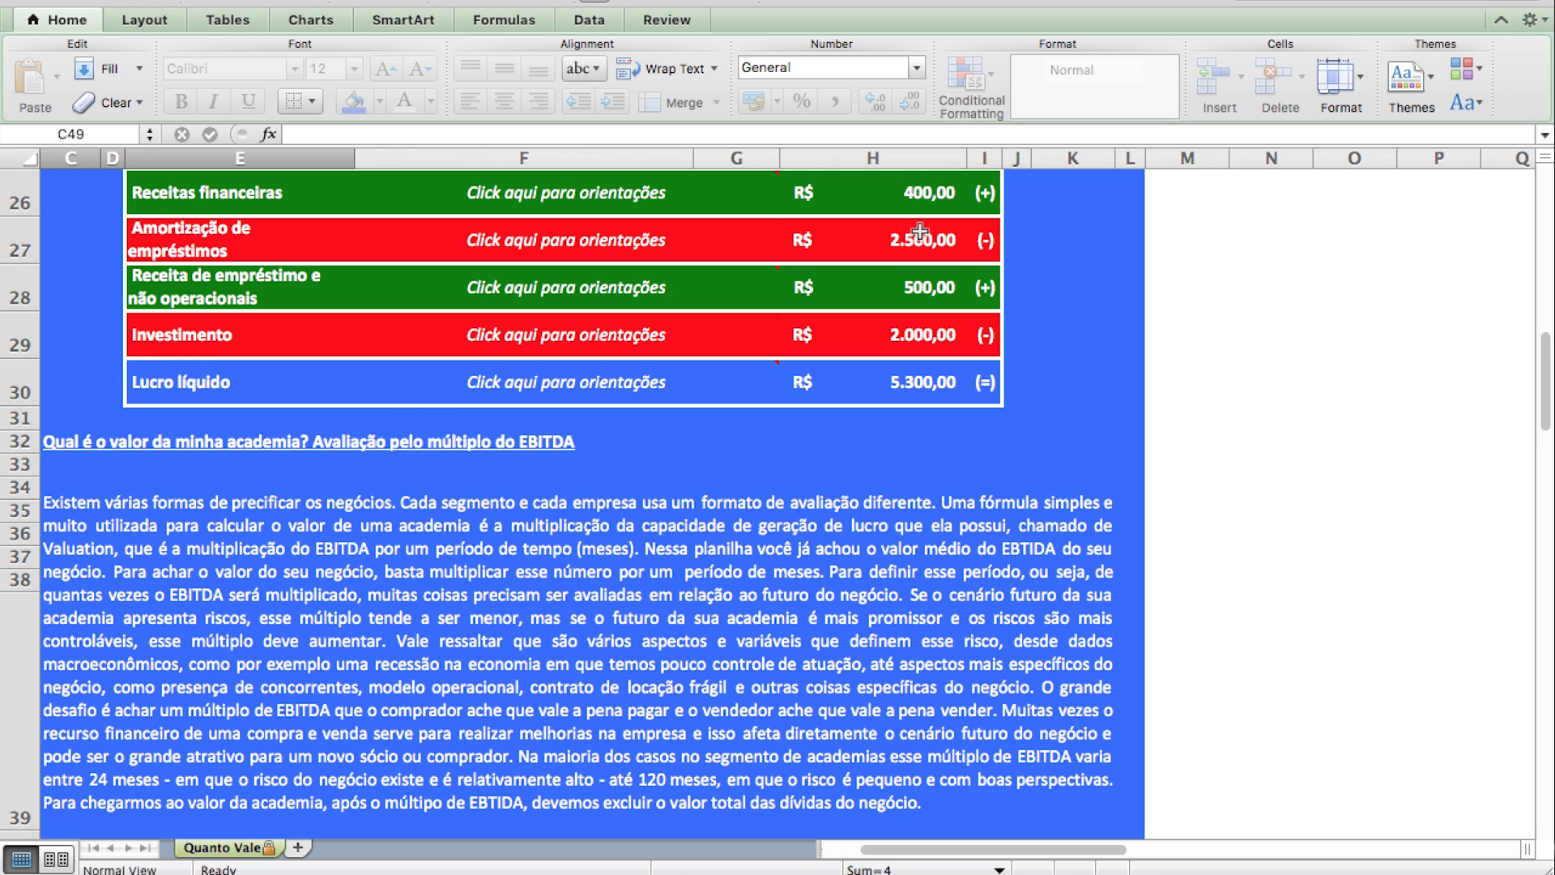
pyautogui.scroll(-10, 920, 232)
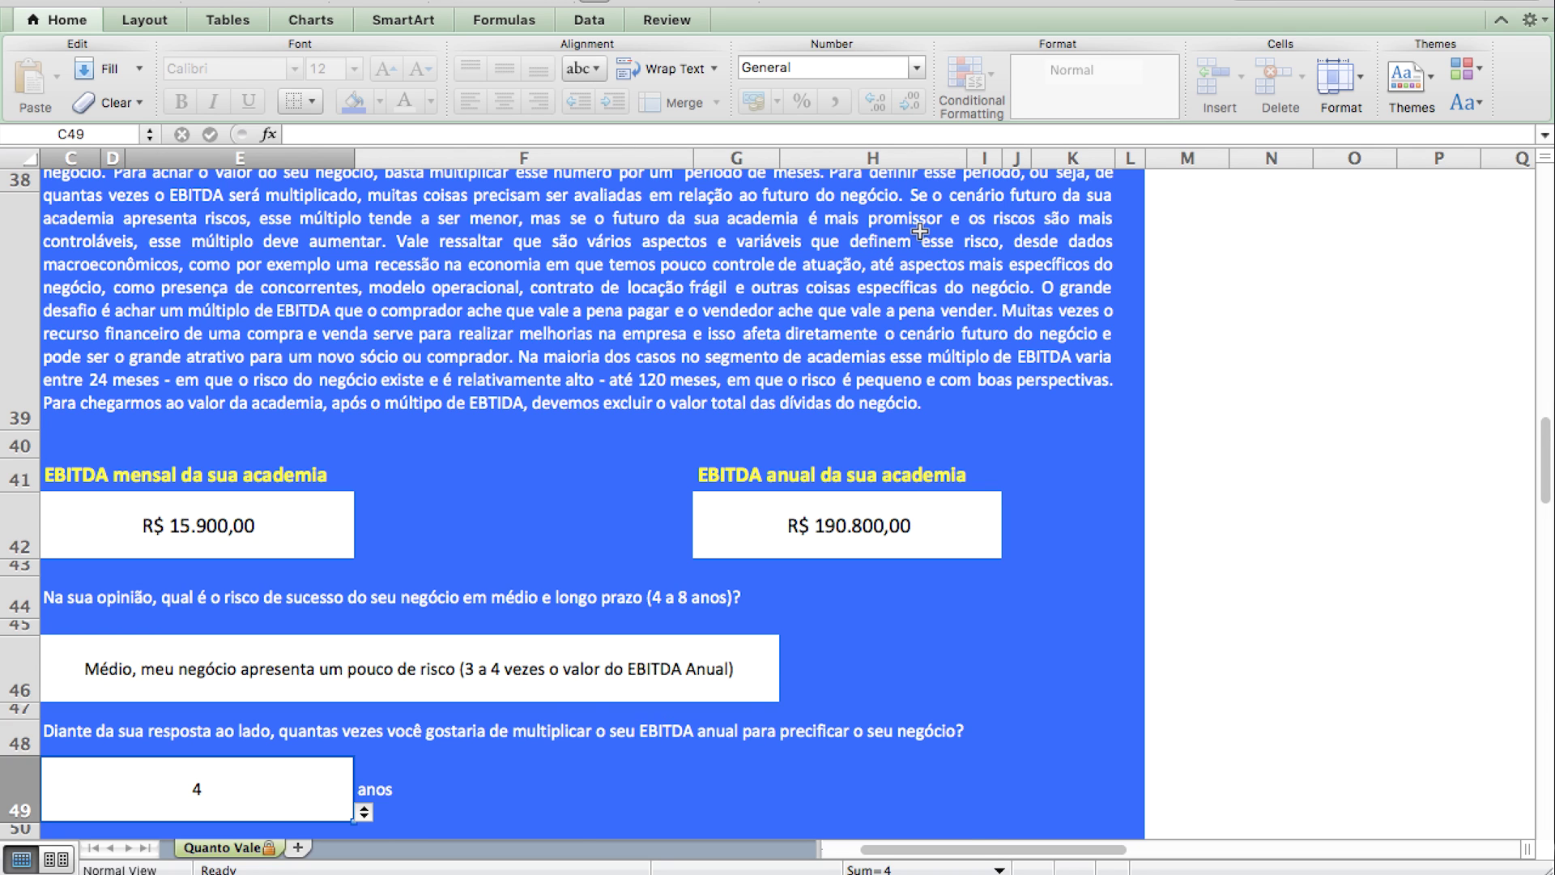
pyautogui.scroll(-5, 920, 233)
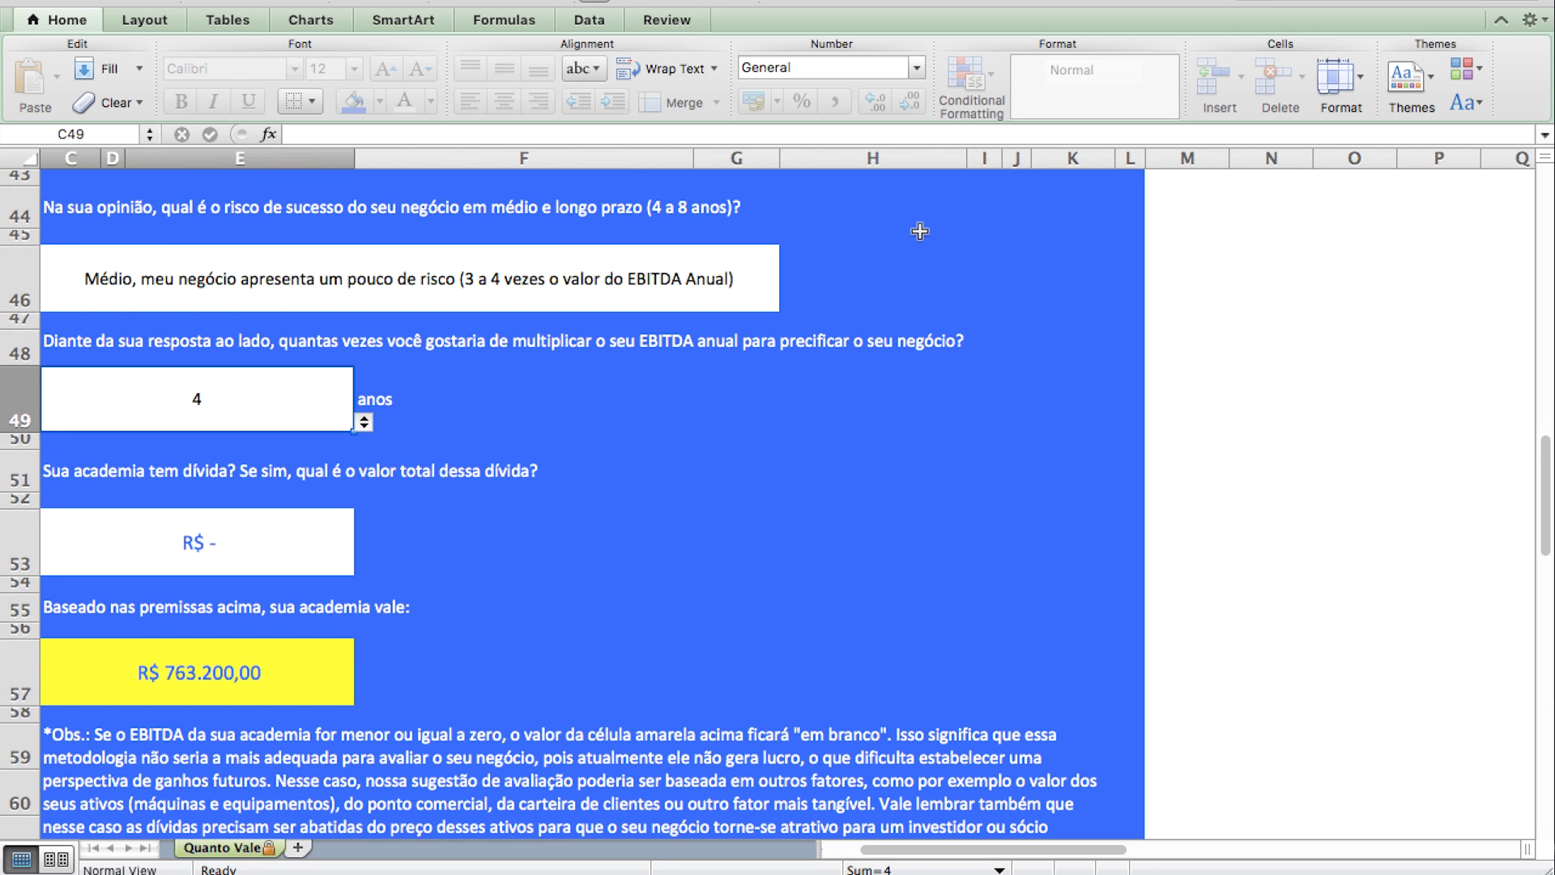
# Step: Enter 100000 as the gym's total debt in the valuation section
pyautogui.click(298, 526)
pyautogui.scroll(10, 621, 483)
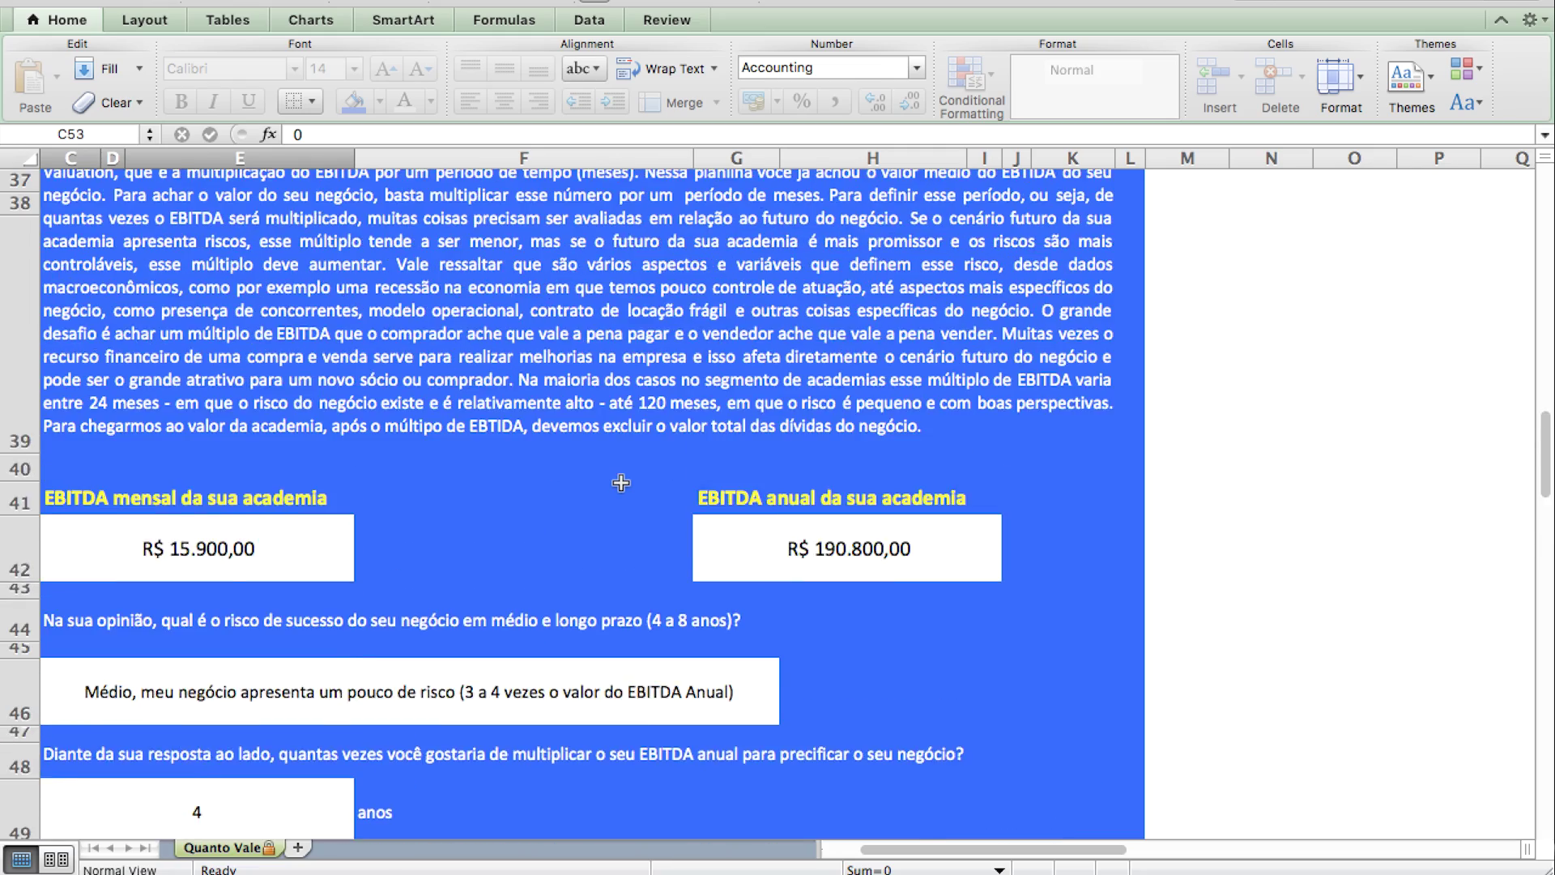
pyautogui.scroll(2, 622, 482)
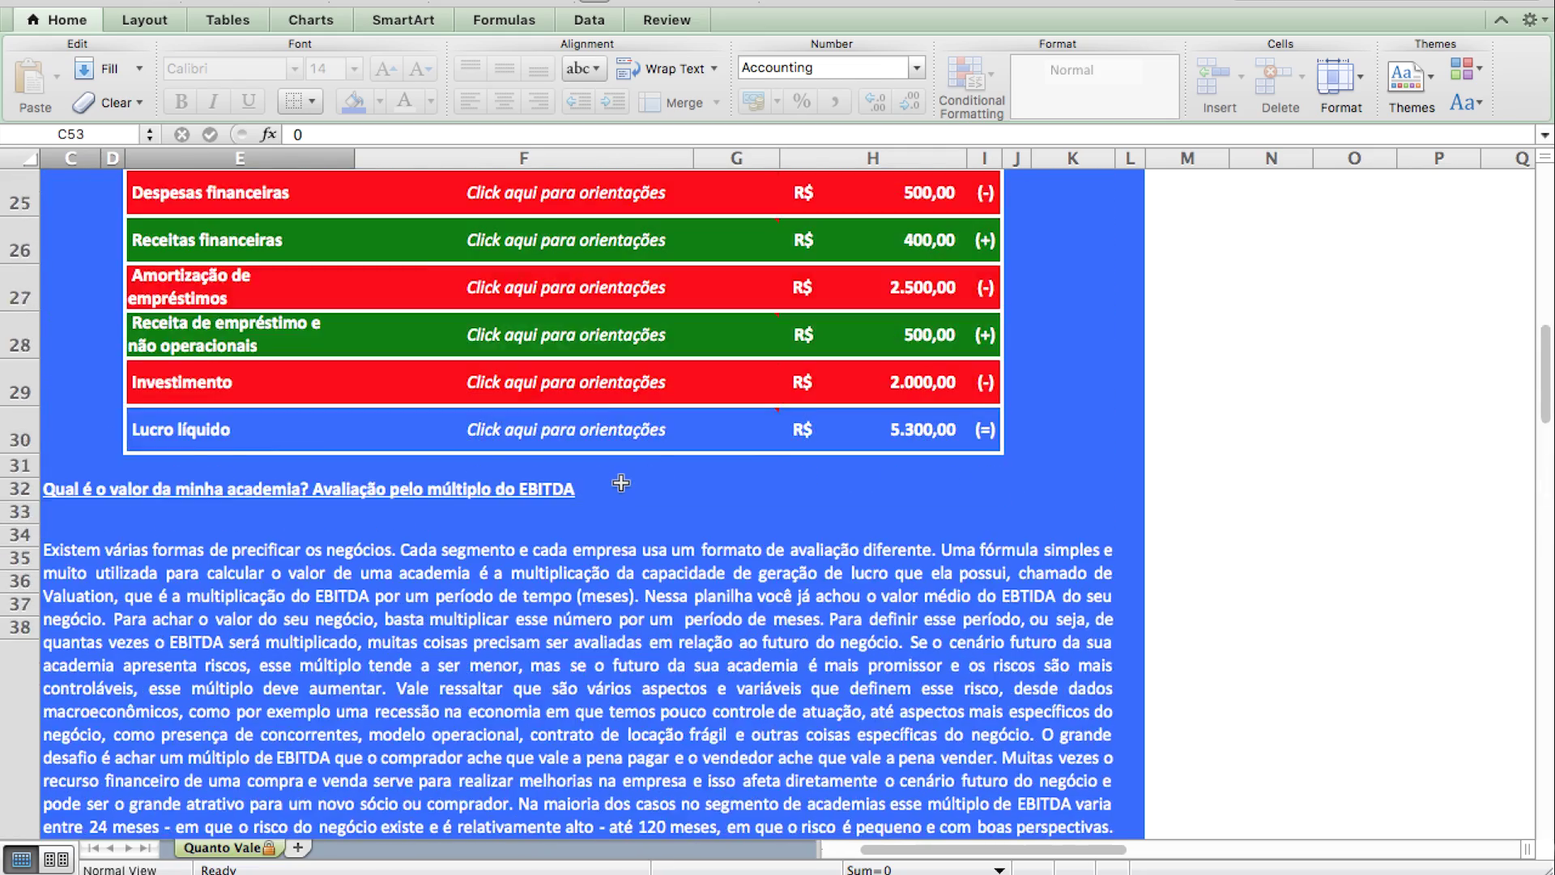
pyautogui.scroll(-6, 622, 482)
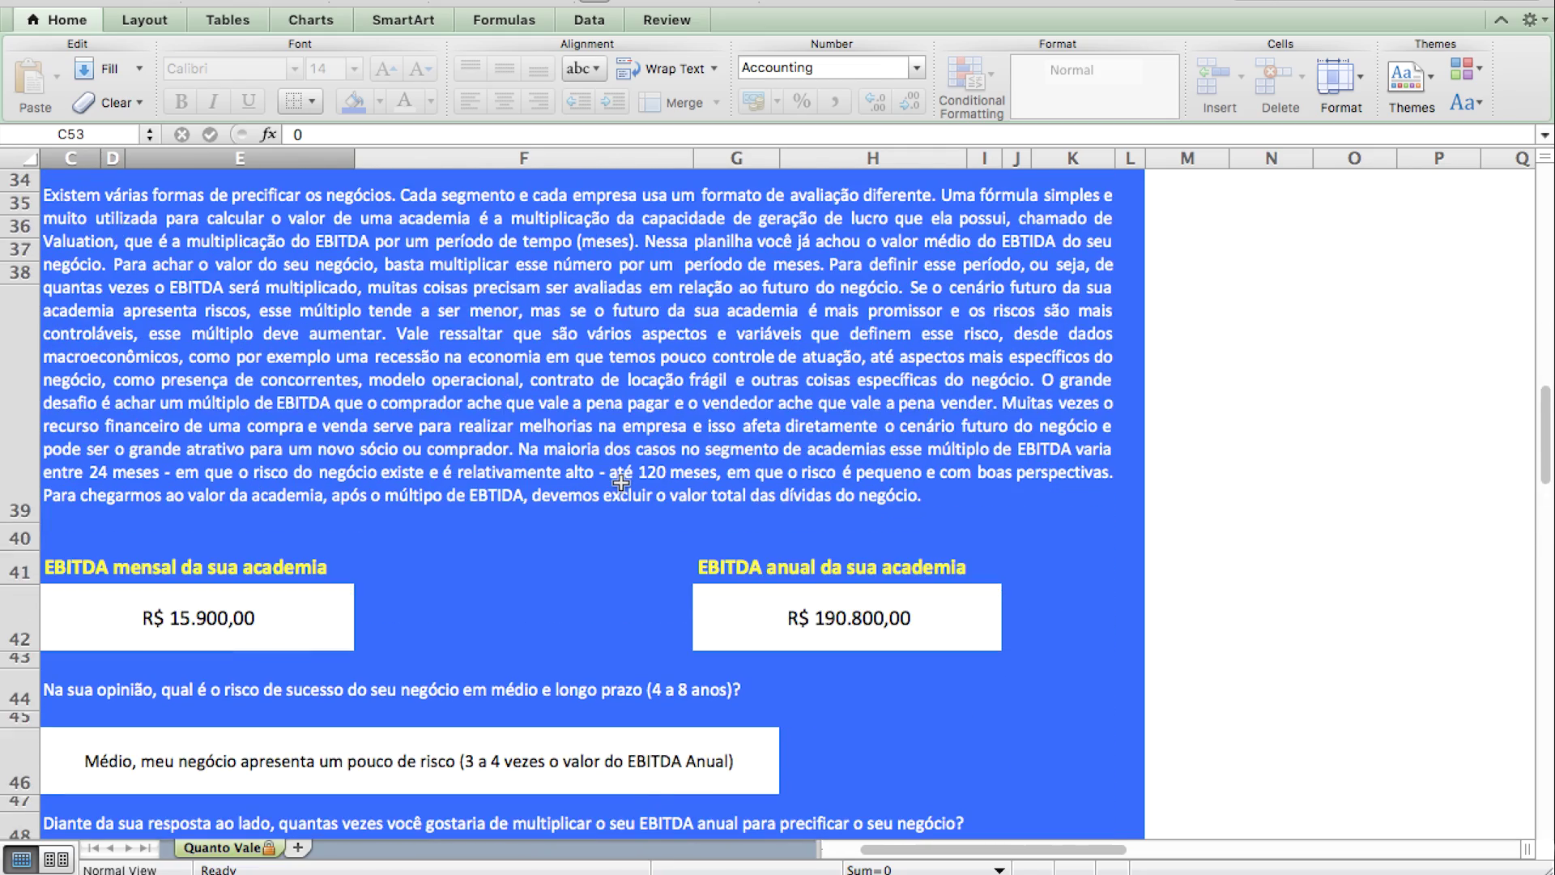
pyautogui.scroll(-5, 621, 483)
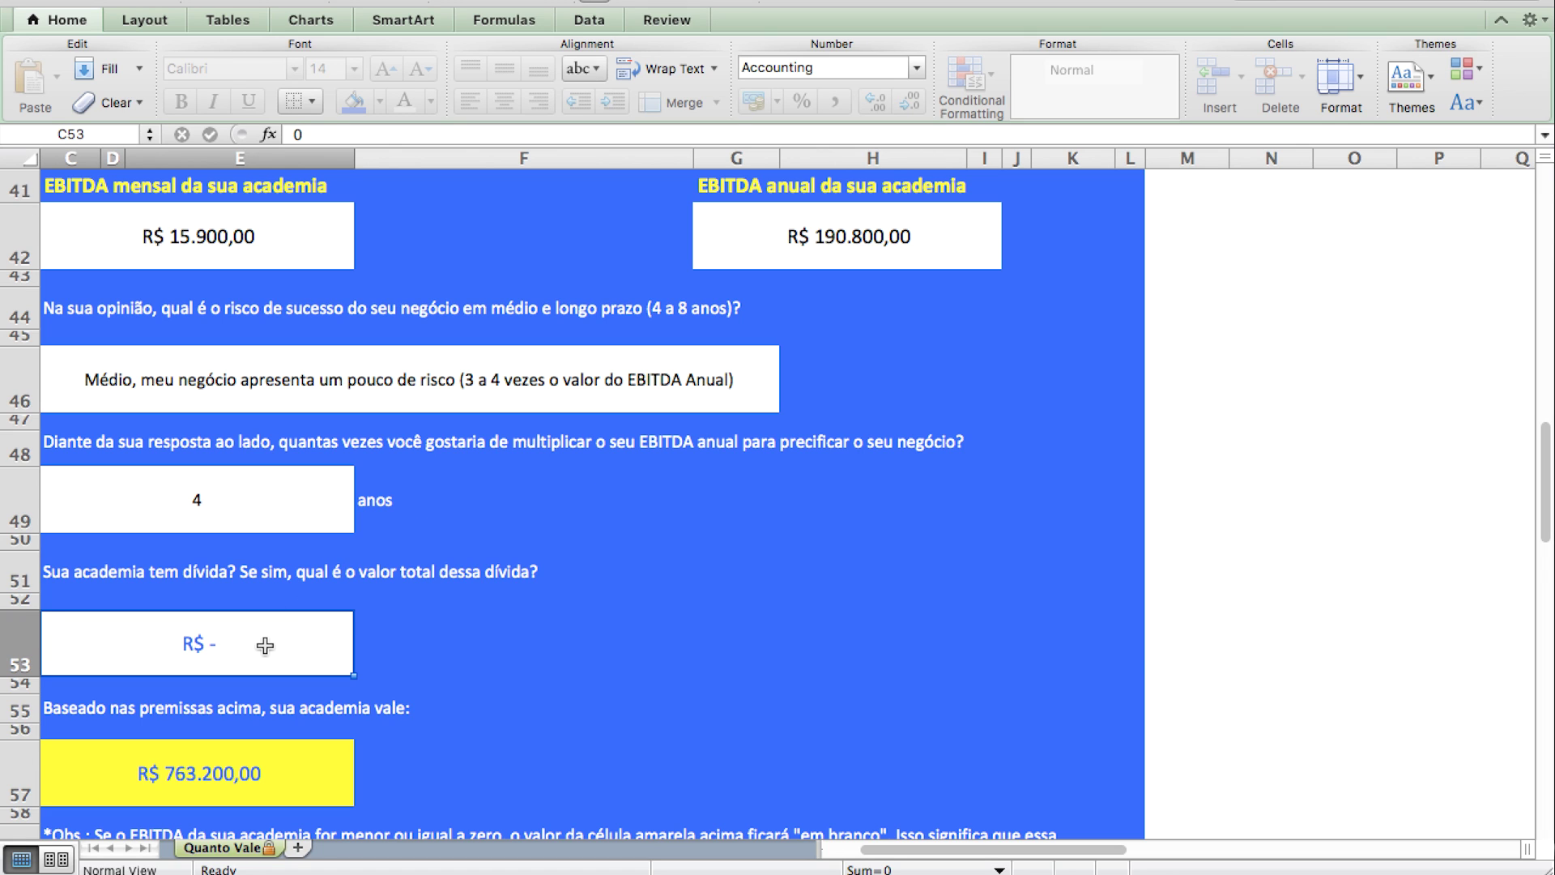
pyautogui.write('1000')
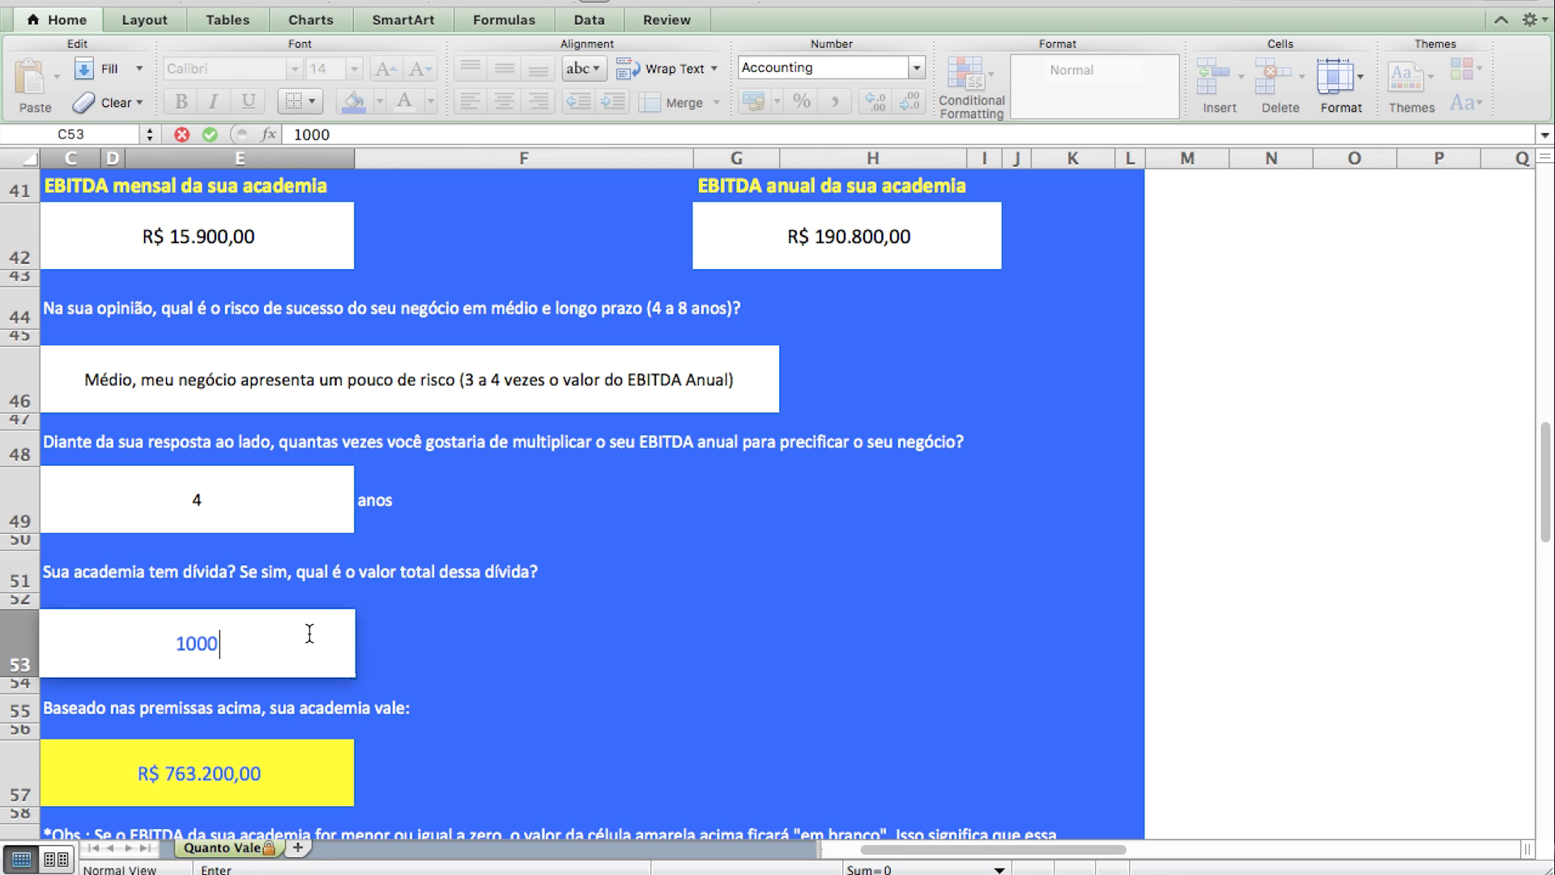
pyautogui.write('00')
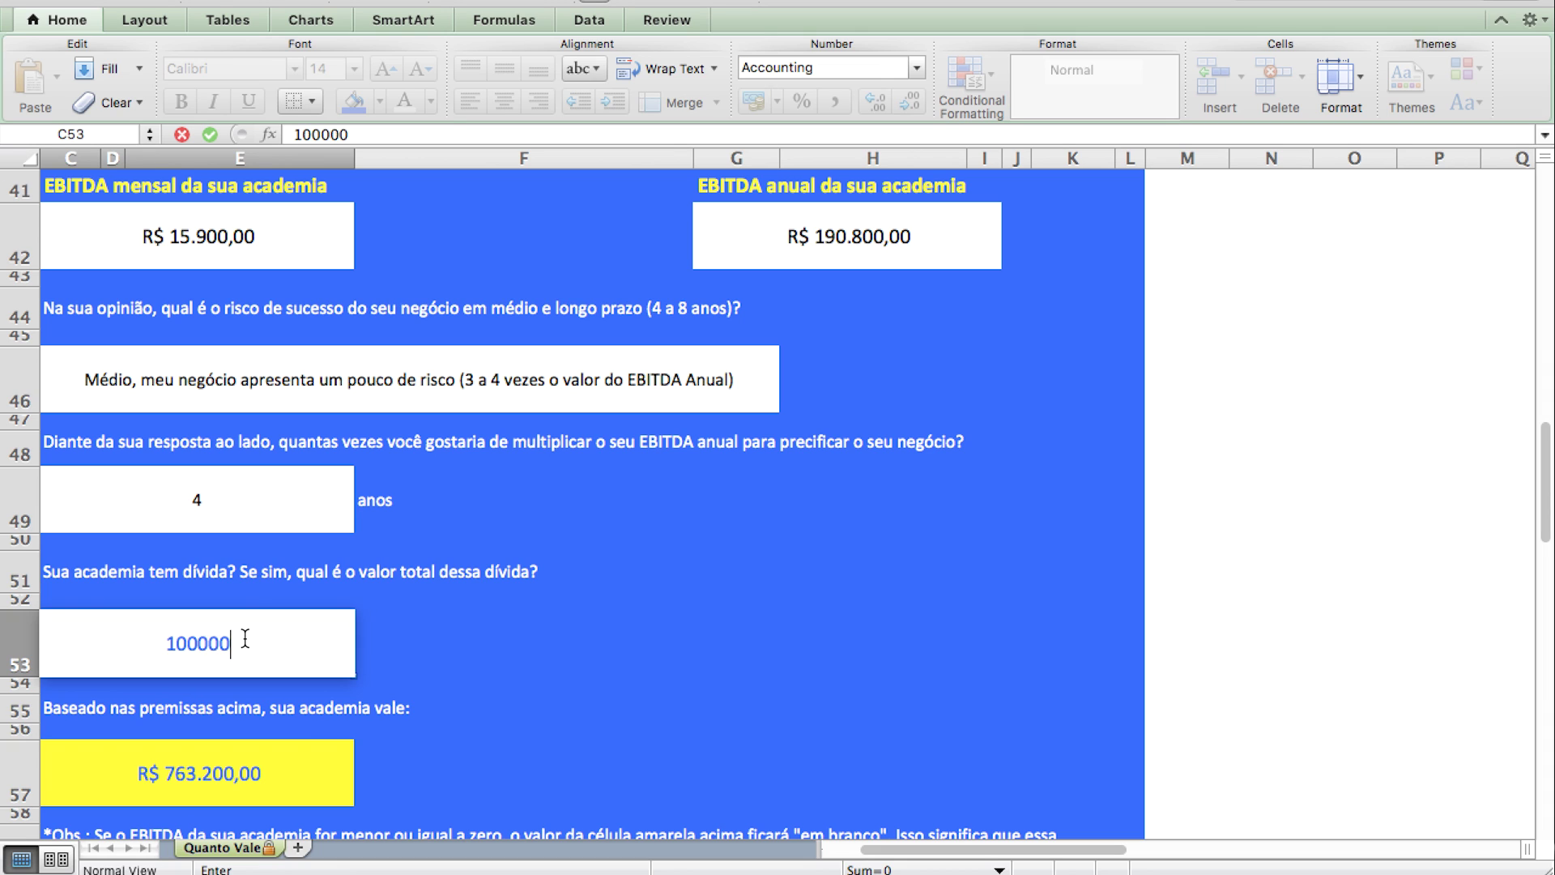
pyautogui.press('Return')
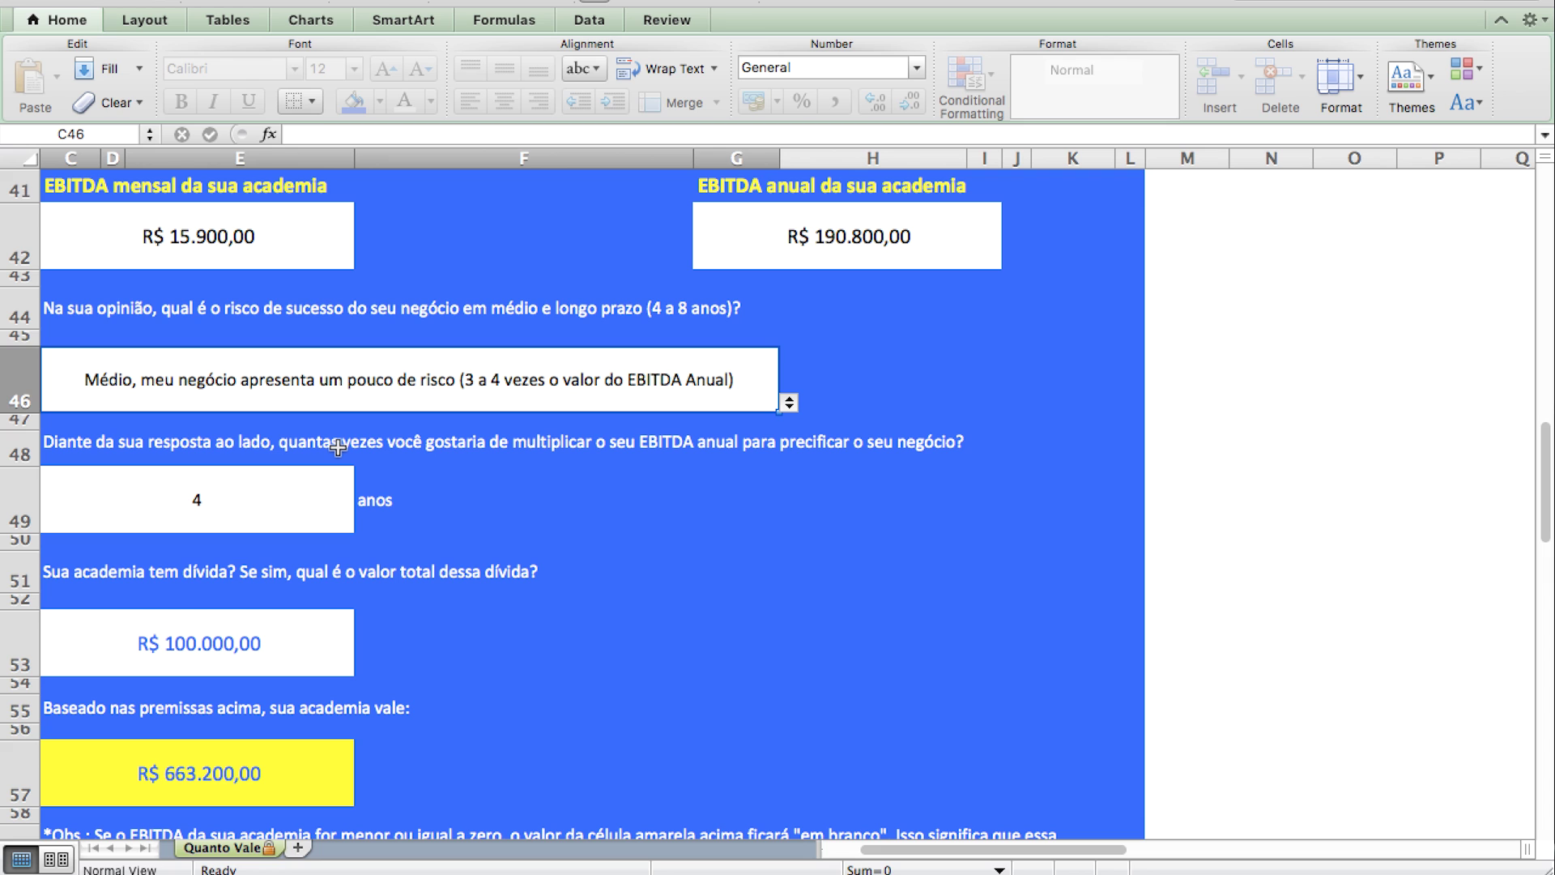
pyautogui.scroll(-3, 337, 569)
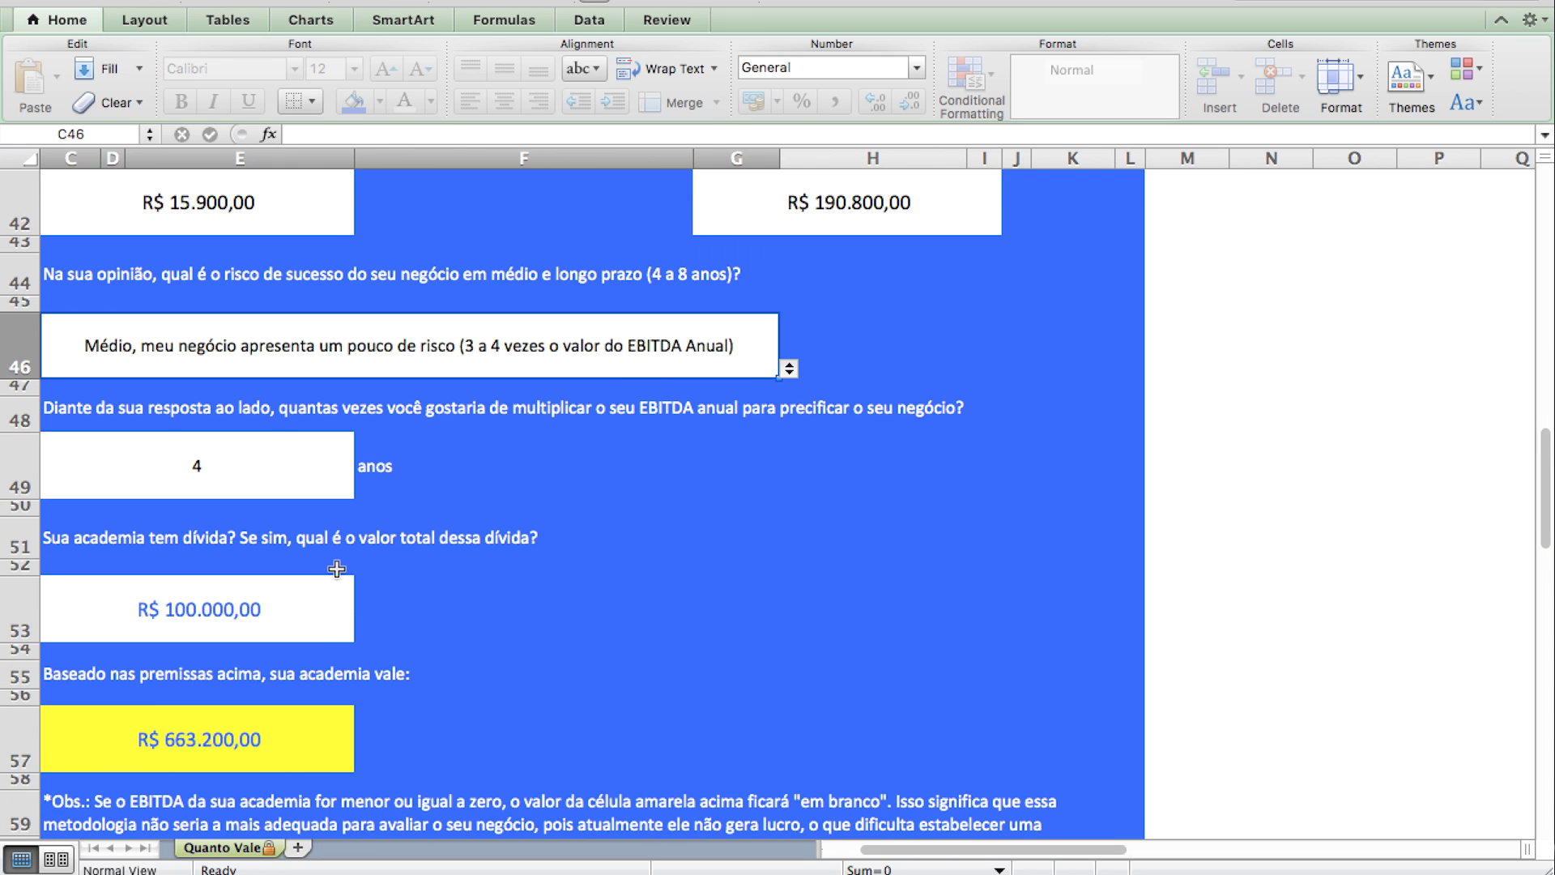
pyautogui.scroll(-1, 337, 569)
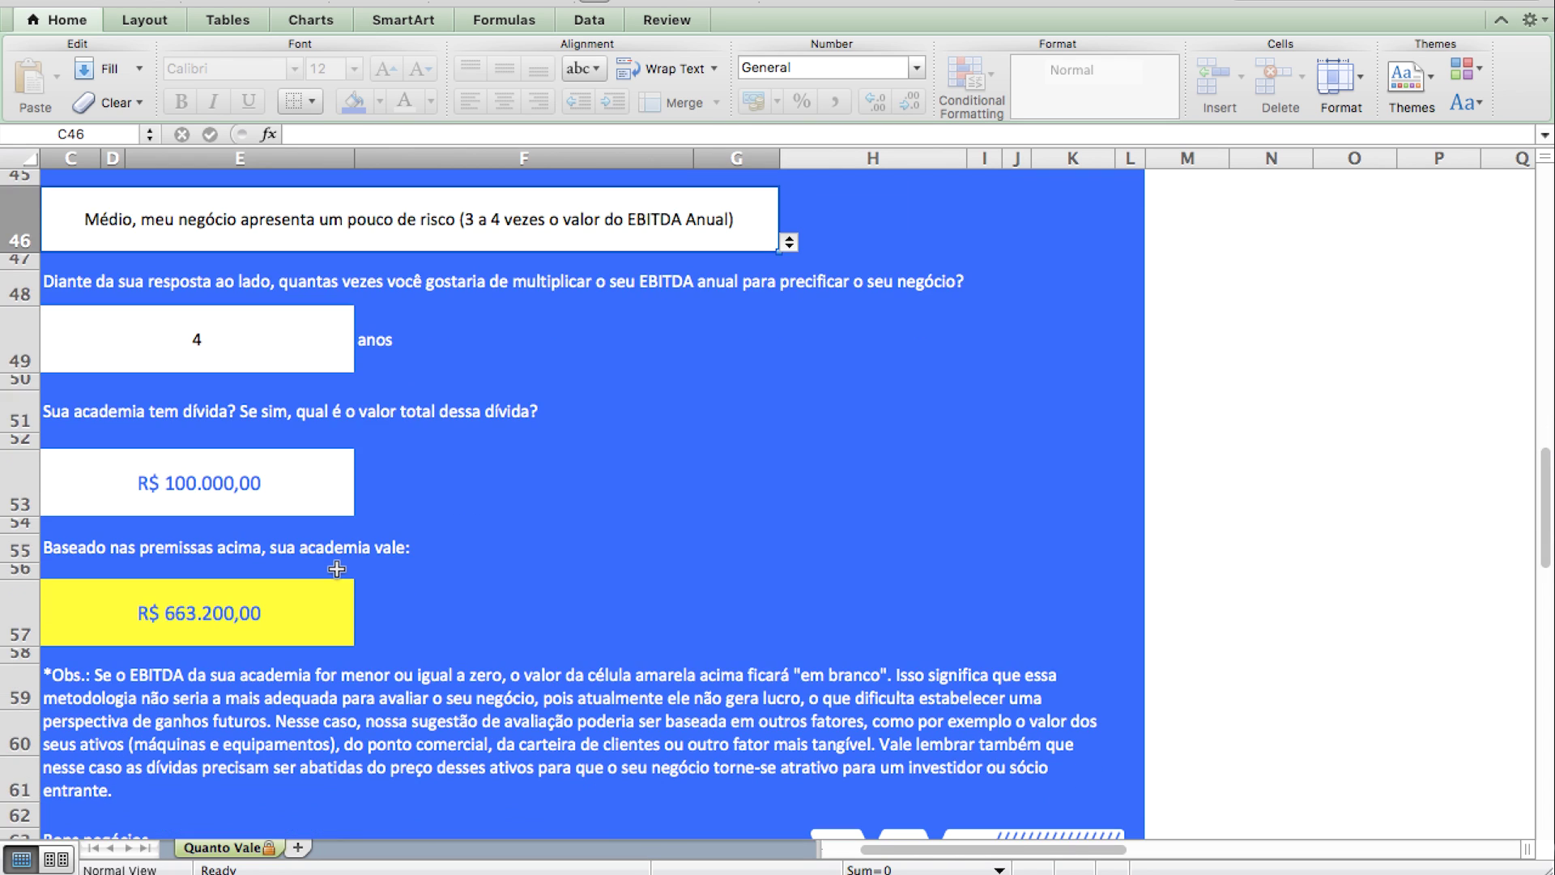